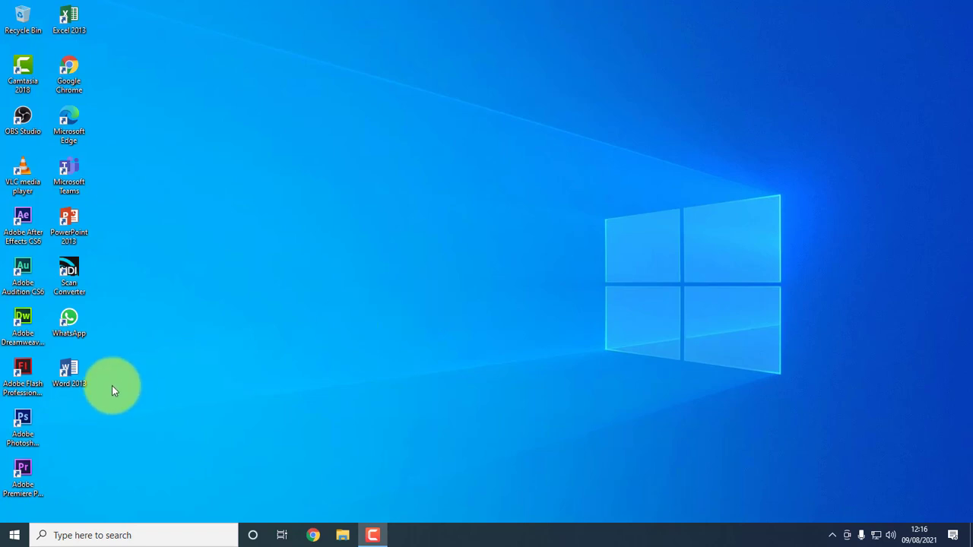
Open Adobe Flash Professional CS6 and decline participation in Adobe's product improvement data collection.
{"action": "double_click", "coordinate": [23, 376]}
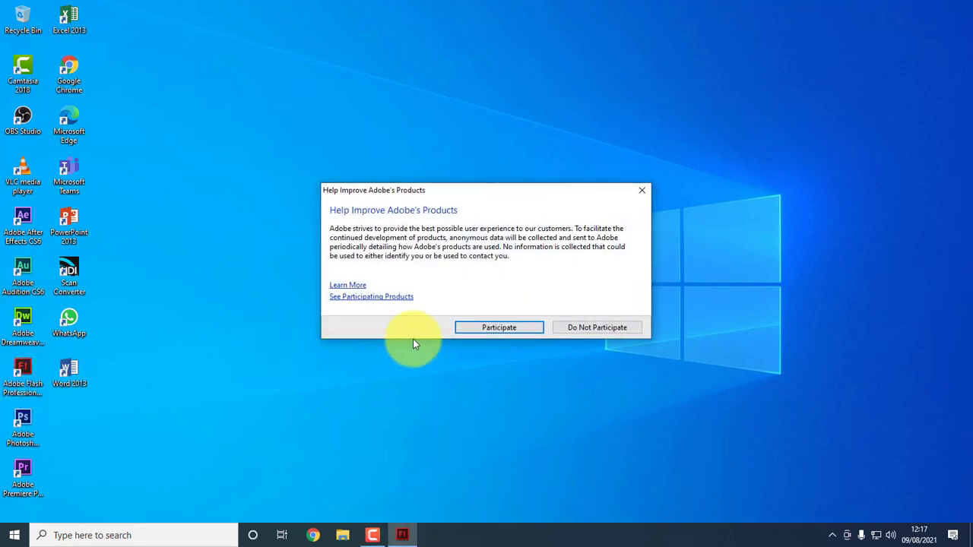
{"action": "left_click", "coordinate": [589, 328]}
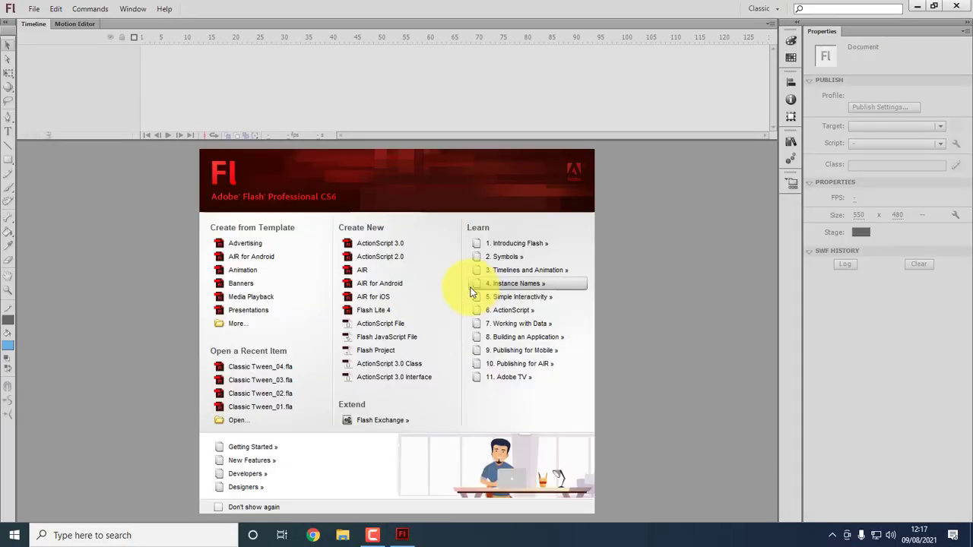
Create a new ActionScript 2.0 document and fit its stage in the window.
{"action": "left_click", "coordinate": [382, 259]}
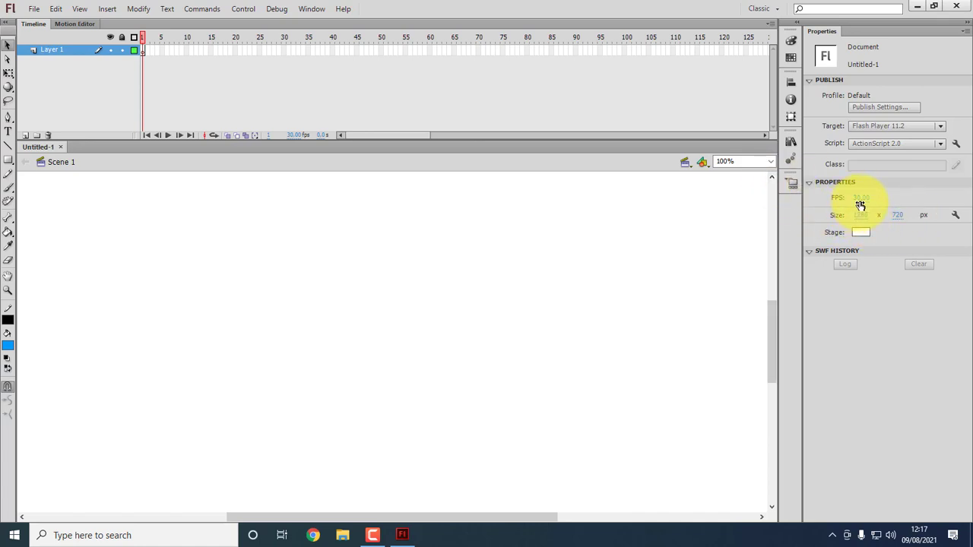
{"action": "left_click", "coordinate": [772, 163]}
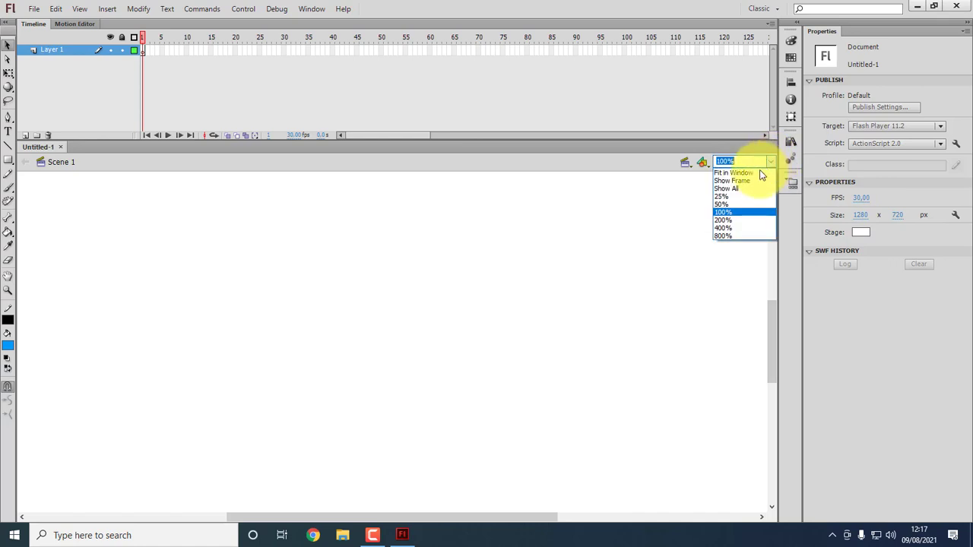
{"action": "left_click", "coordinate": [741, 170]}
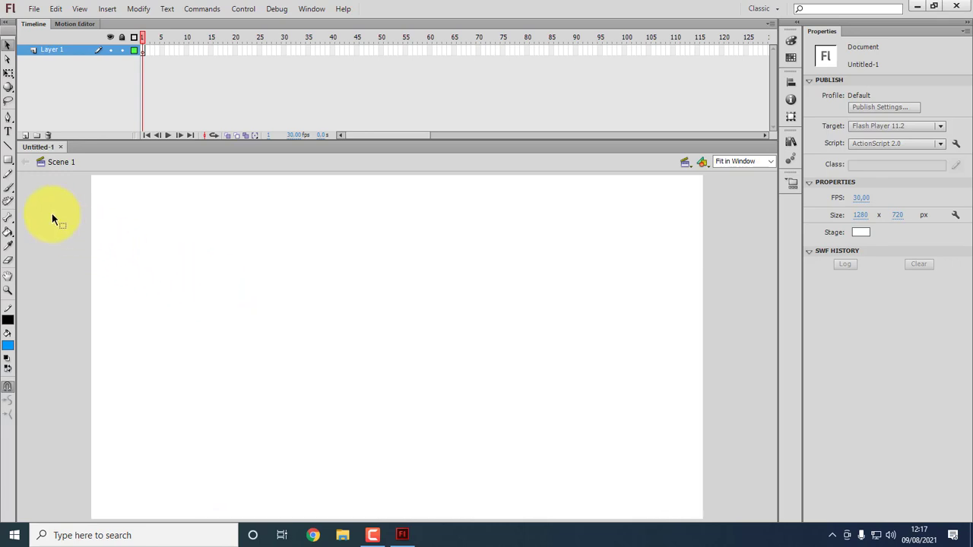
Rename Layer 1 as "Tween Shape".
{"action": "double_click", "coordinate": [63, 50]}
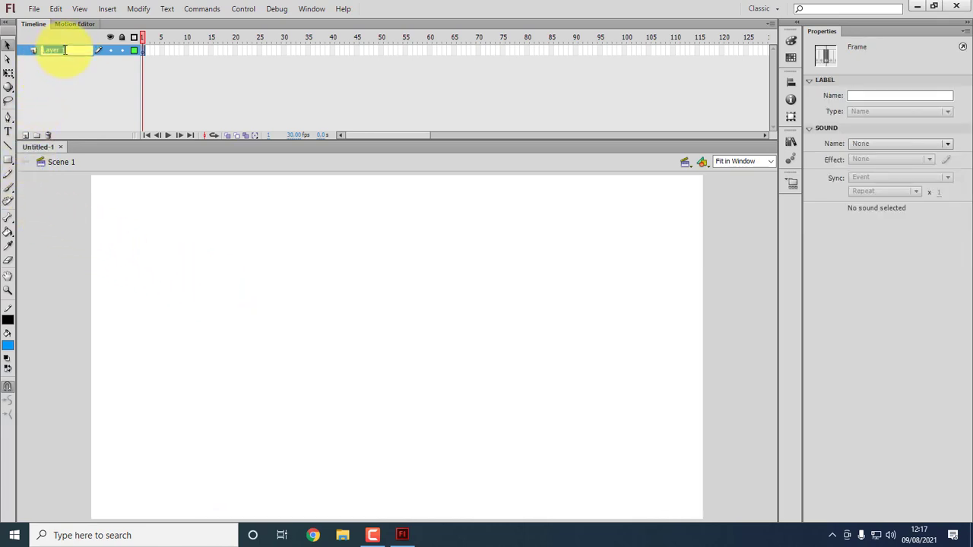
{"action": "type", "text": "sHA"}
{"action": "key", "text": "BackSpace"}
{"action": "key", "text": "BackSpace"}
{"action": "key", "text": "BackSpace"}
{"action": "type", "text": "Tween Shape"}
{"action": "key", "text": "Return"}
{"action": "left_click", "coordinate": [108, 91]}
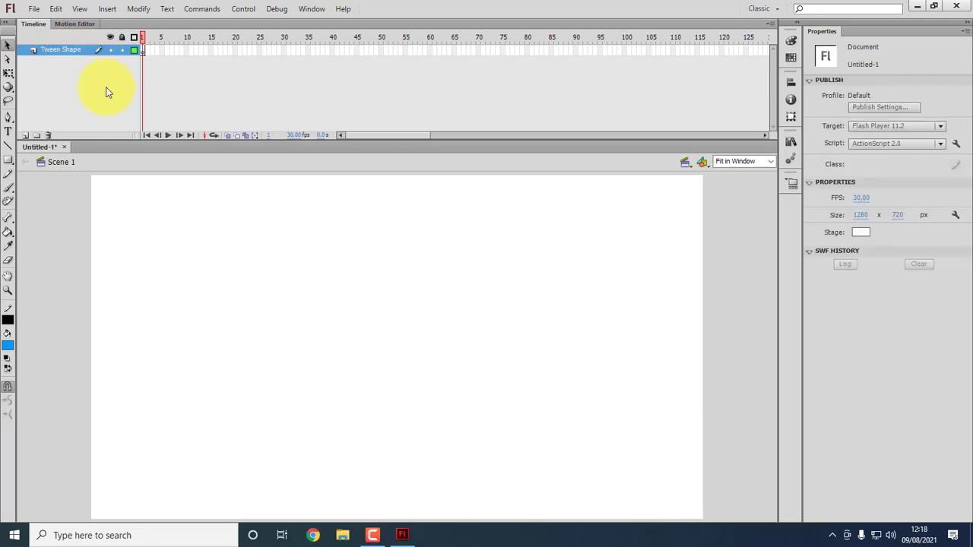
Draw a blue square with a black outline, about 128.5 px wide, near the stage's upper-left corner with the Rectangle tool.
{"action": "left_click", "coordinate": [8, 159]}
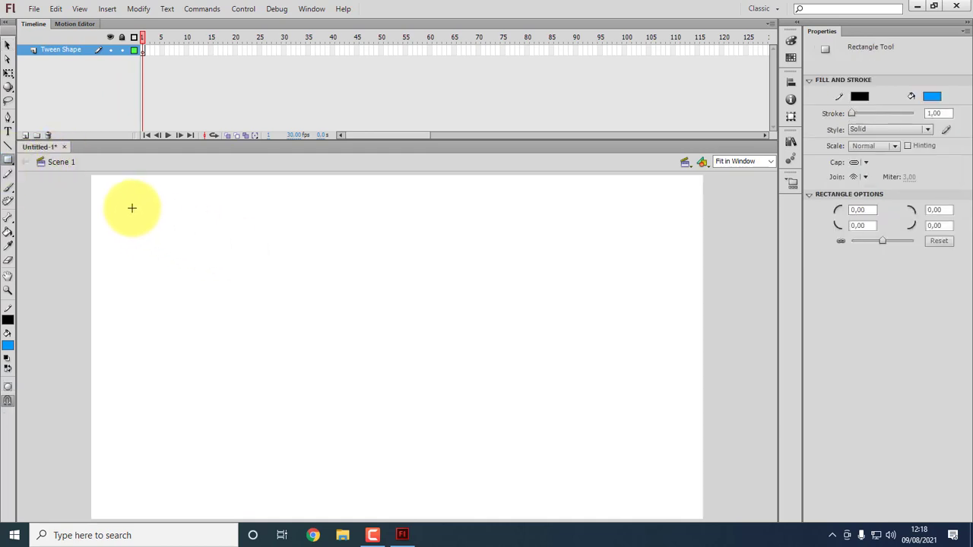
{"action": "left_click_drag", "start_coordinate": [136, 202], "coordinate": [198, 263]}
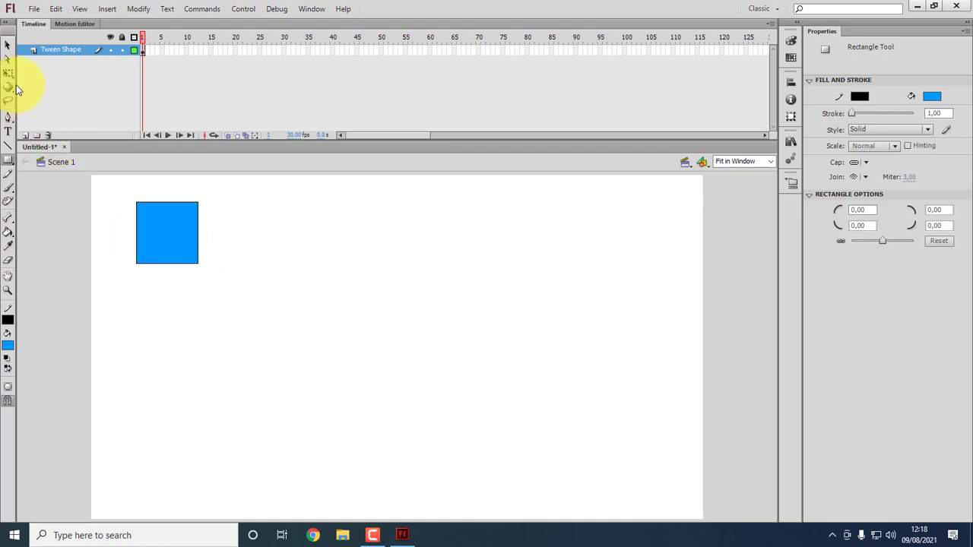
{"action": "left_click", "coordinate": [8, 45]}
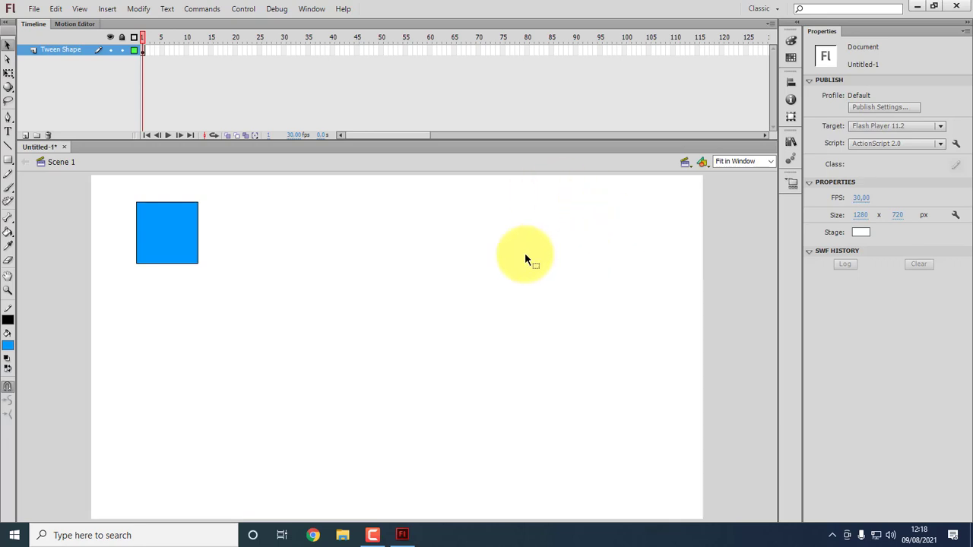
{"action": "left_click", "coordinate": [8, 163]}
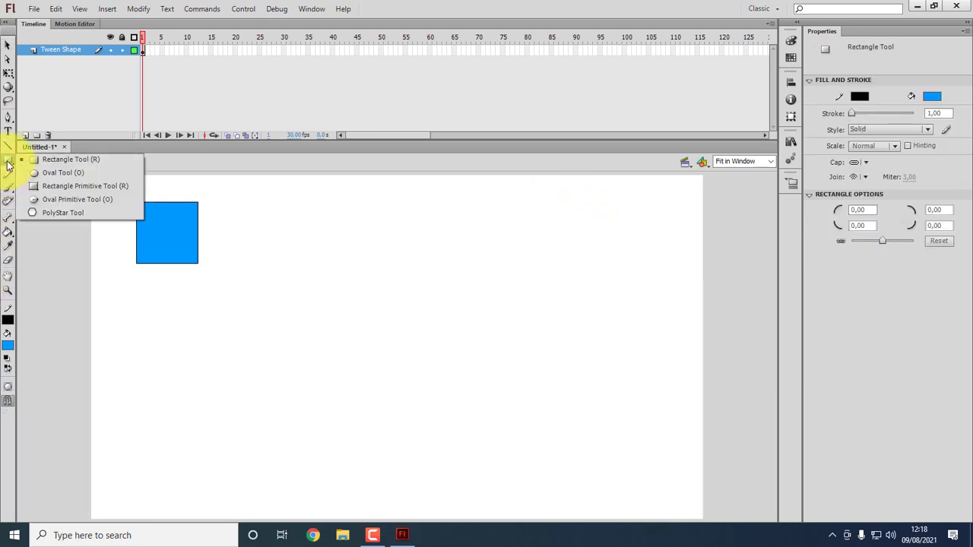
{"action": "left_click", "coordinate": [8, 163]}
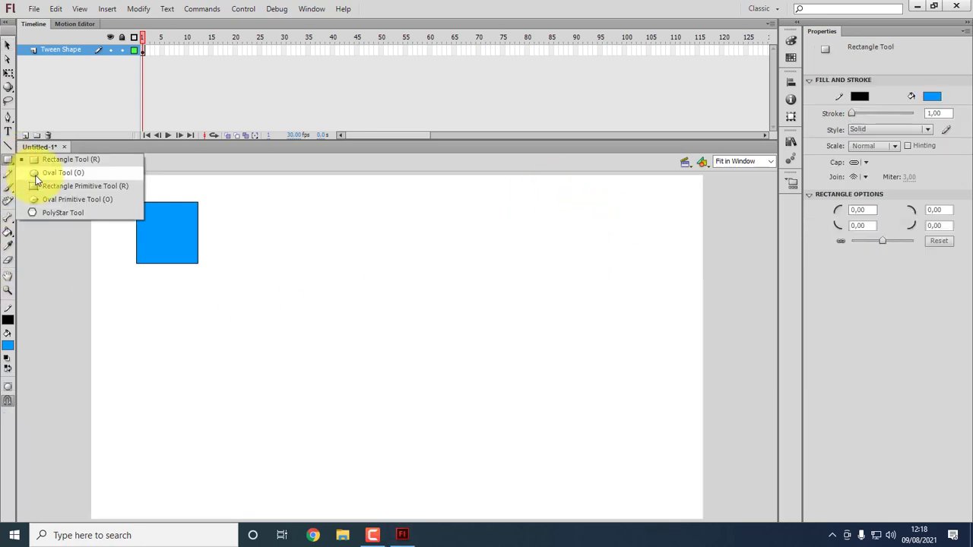
{"action": "left_click", "coordinate": [36, 175]}
{"action": "left_click_drag", "start_coordinate": [560, 209], "coordinate": [625, 273]}
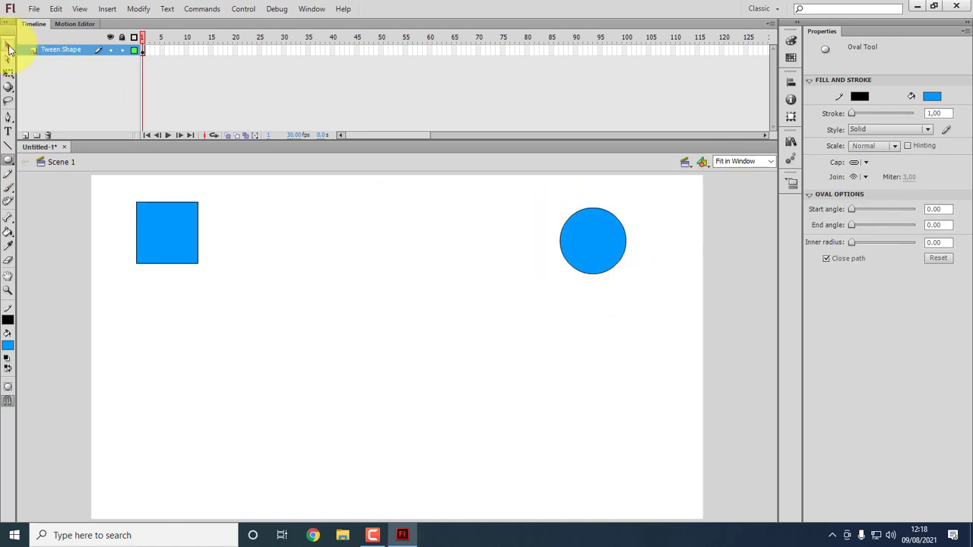
{"action": "left_click", "coordinate": [8, 47]}
{"action": "left_click_drag", "start_coordinate": [538, 191], "coordinate": [658, 337]}
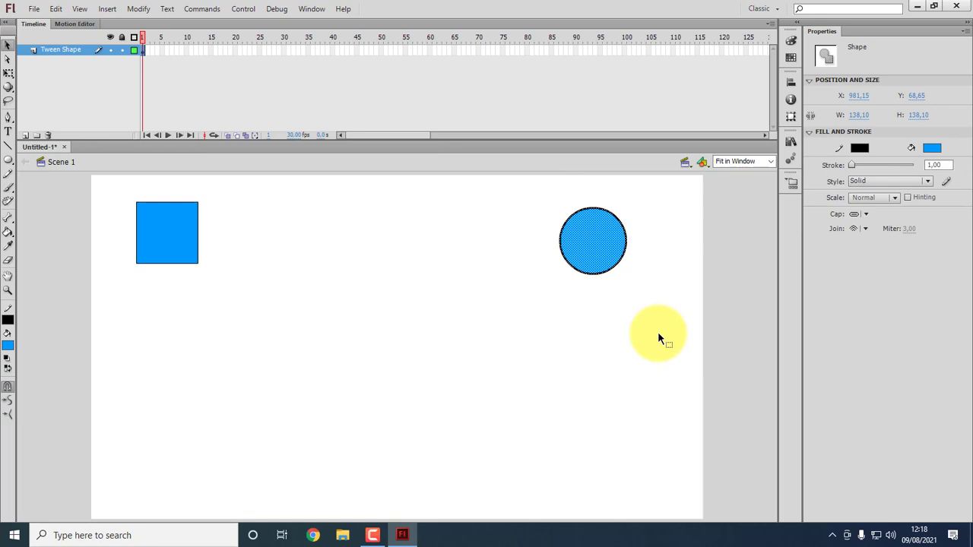
{"action": "key", "text": "Delete"}
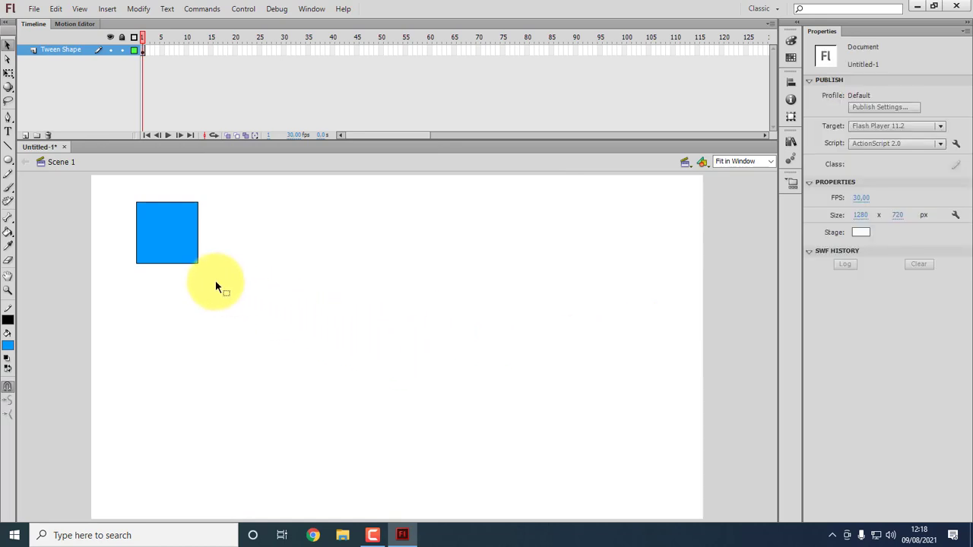
{"action": "left_click_drag", "start_coordinate": [109, 186], "coordinate": [268, 296]}
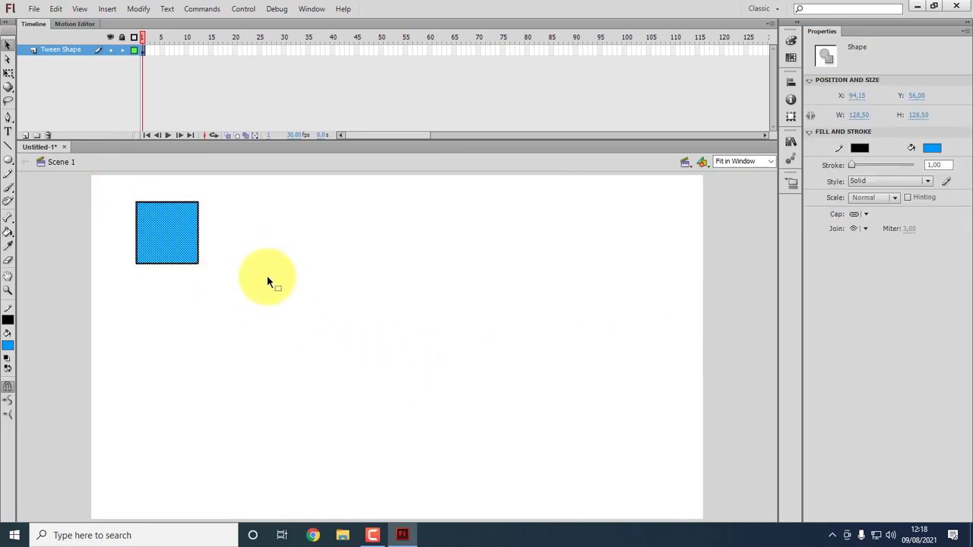
{"action": "left_click", "coordinate": [213, 250]}
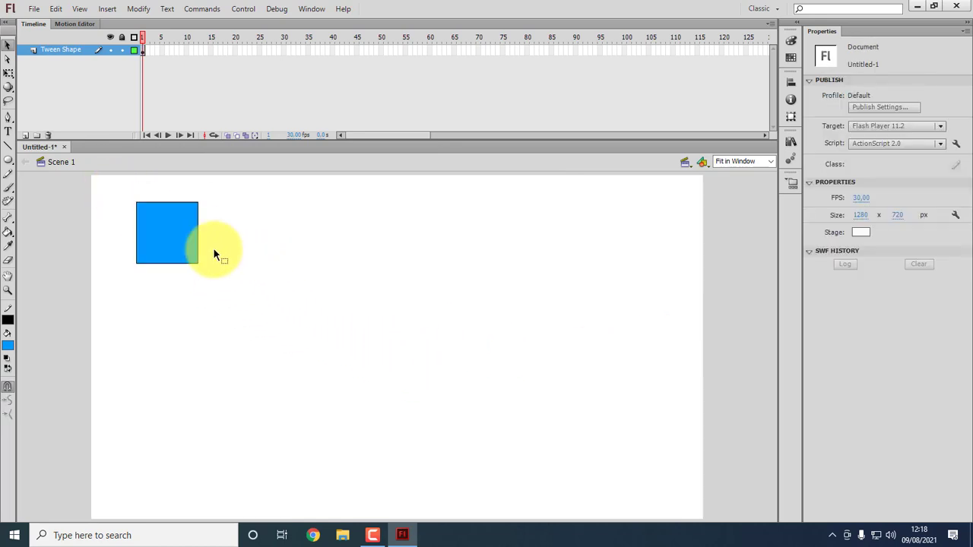
Create a shape tween on frame 1 of the Tween Shape layer and insert a keyframe at frame 60.
{"action": "right_click", "coordinate": [143, 51]}
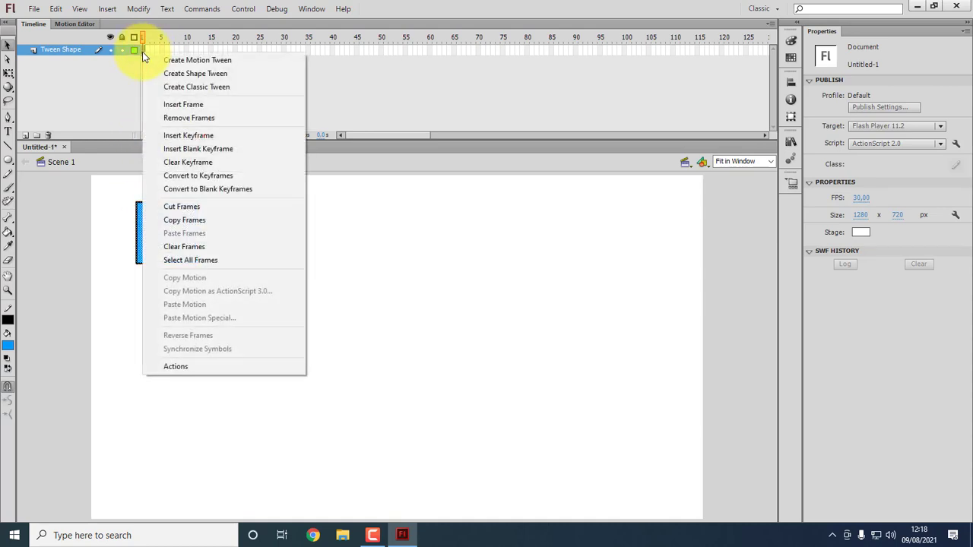
{"action": "left_click", "coordinate": [213, 77]}
{"action": "left_click", "coordinate": [284, 233]}
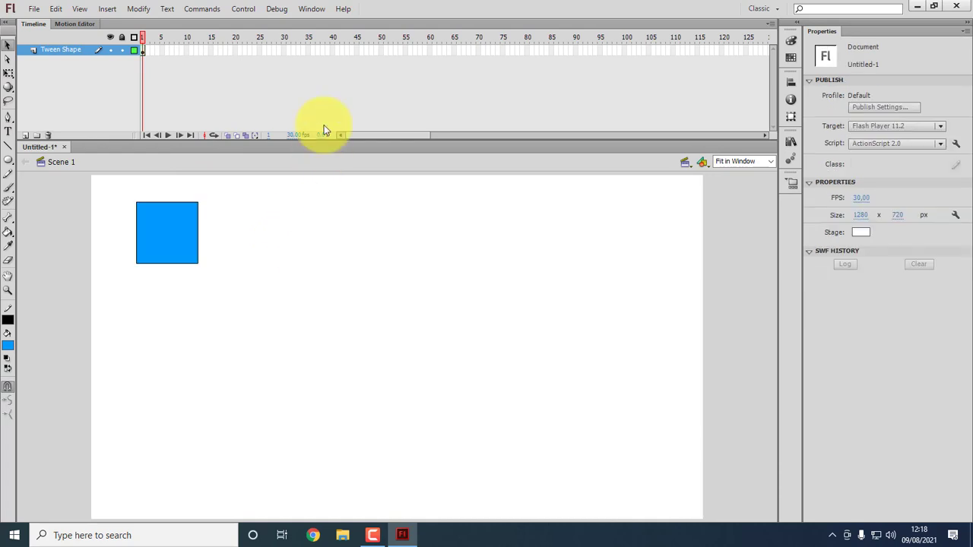
{"action": "right_click", "coordinate": [430, 50]}
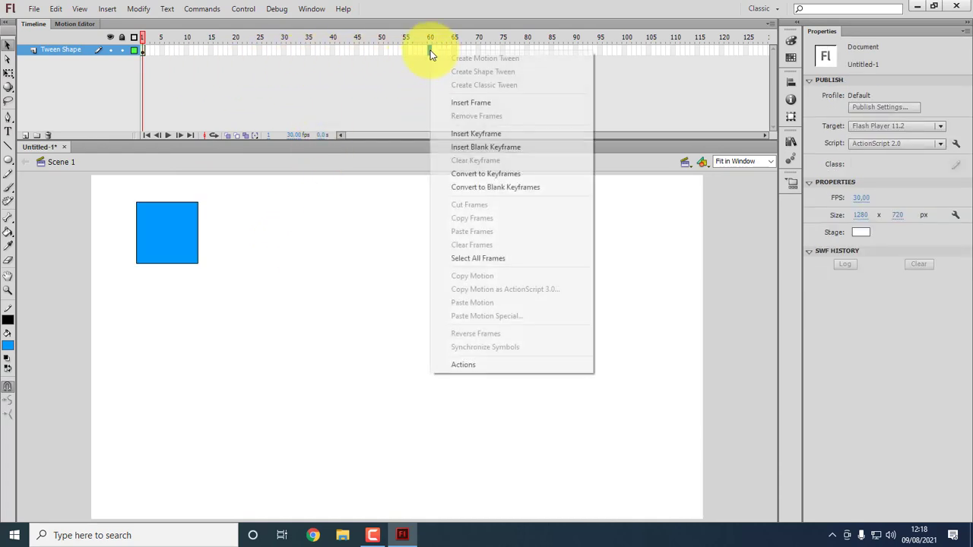
{"action": "left_click", "coordinate": [476, 135]}
{"action": "left_click", "coordinate": [456, 87]}
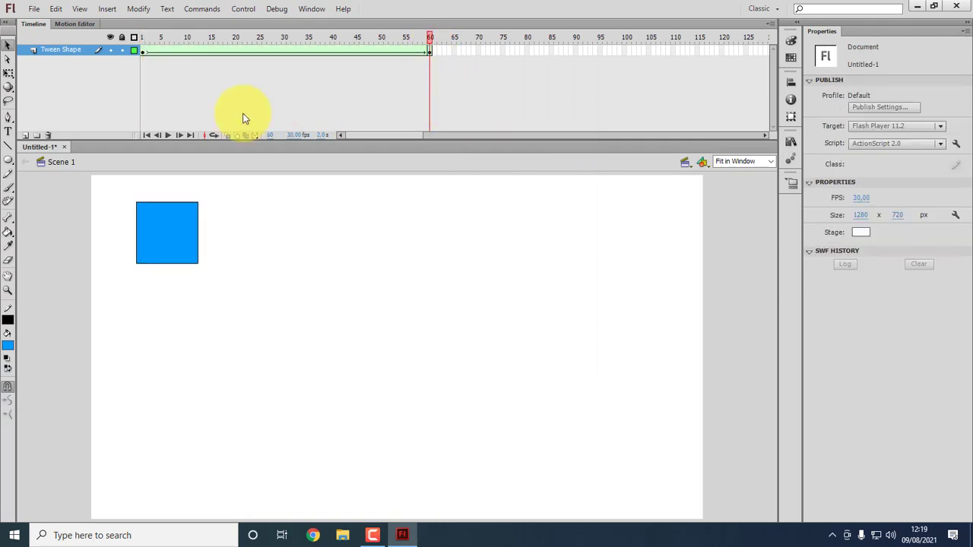
{"action": "left_click", "coordinate": [141, 39]}
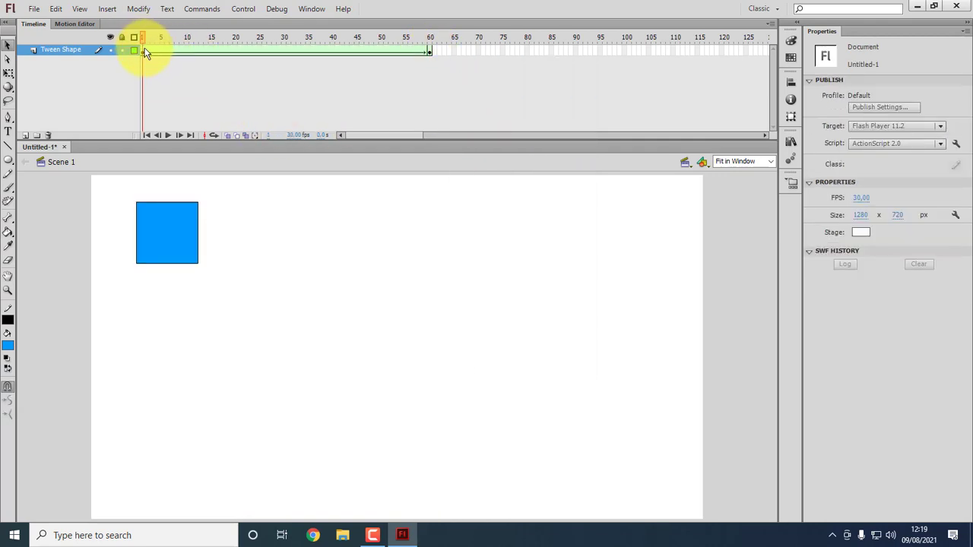
{"action": "left_click", "coordinate": [145, 51]}
{"action": "left_click", "coordinate": [175, 76]}
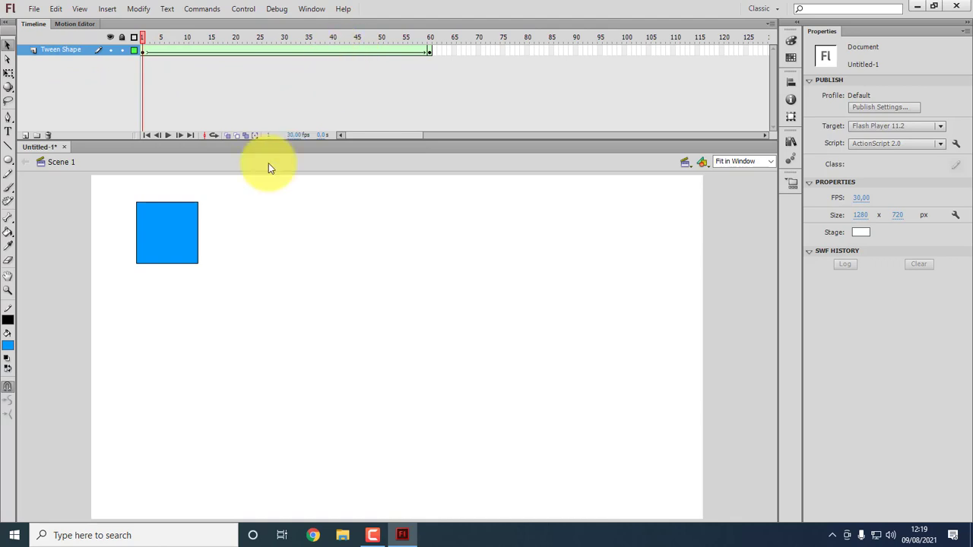
{"action": "left_click", "coordinate": [142, 50]}
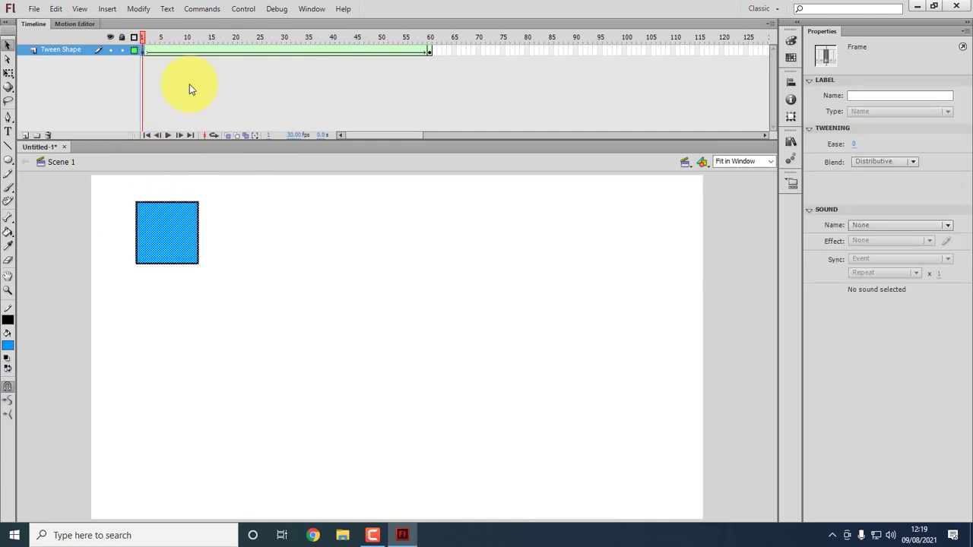
{"action": "left_click", "coordinate": [192, 83]}
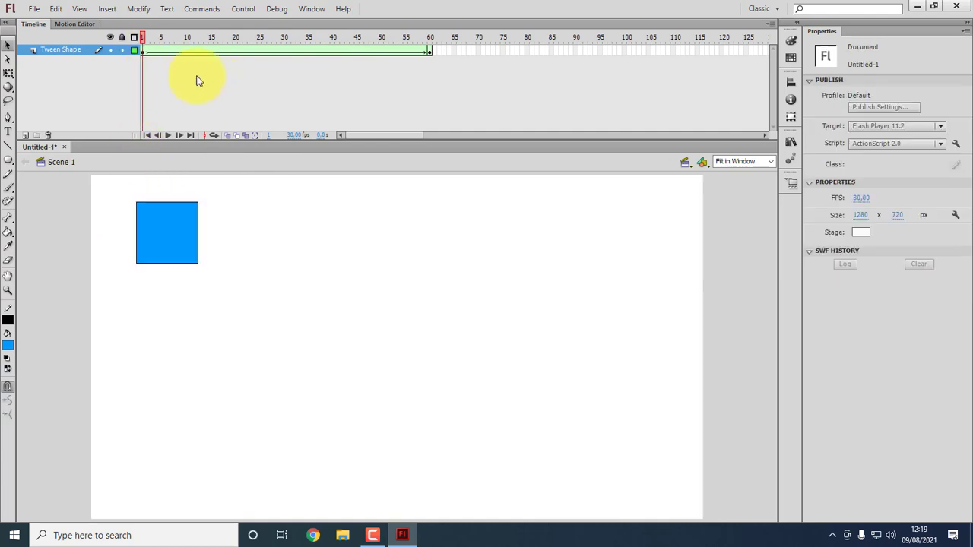
Replace the square at frame 60 of the Tween Shape layer with a blue circle near the stage's upper-right corner.
{"action": "left_click", "coordinate": [430, 51]}
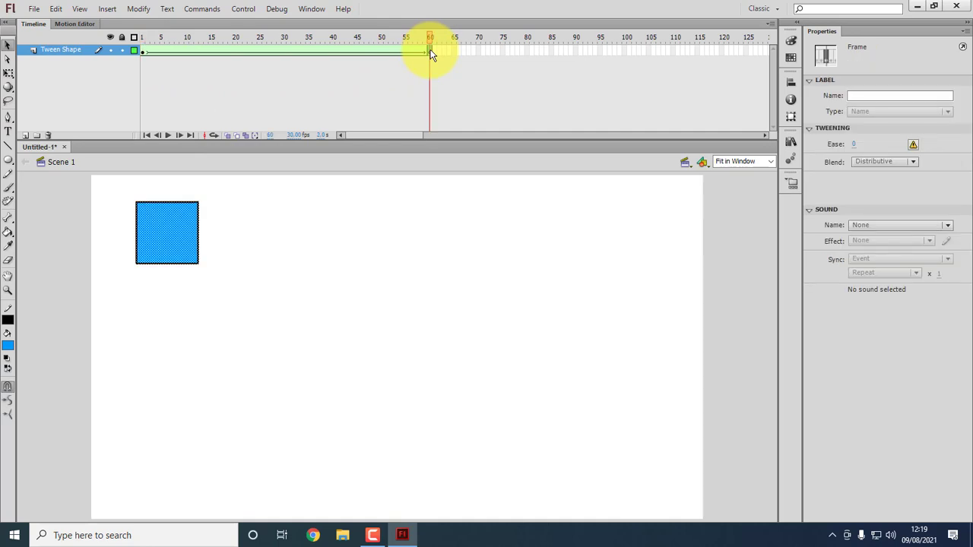
{"action": "left_click", "coordinate": [384, 222]}
{"action": "left_click_drag", "start_coordinate": [105, 183], "coordinate": [310, 325]}
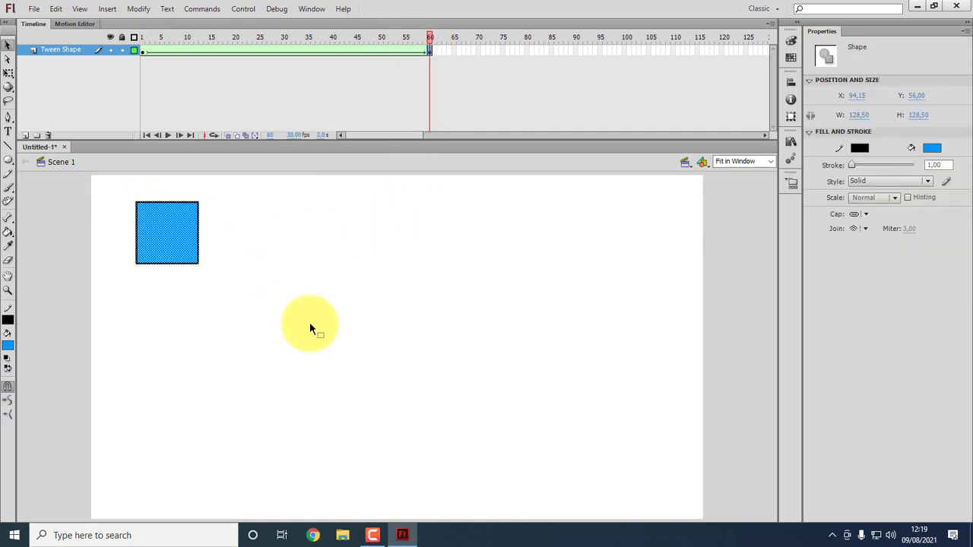
{"action": "key", "text": "Delete"}
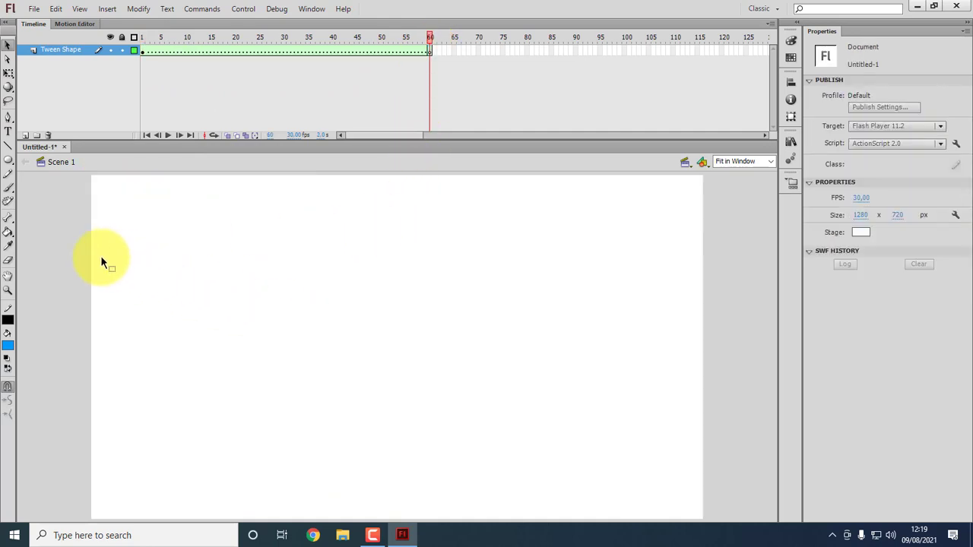
{"action": "left_click_drag", "start_coordinate": [7, 161], "coordinate": [46, 175]}
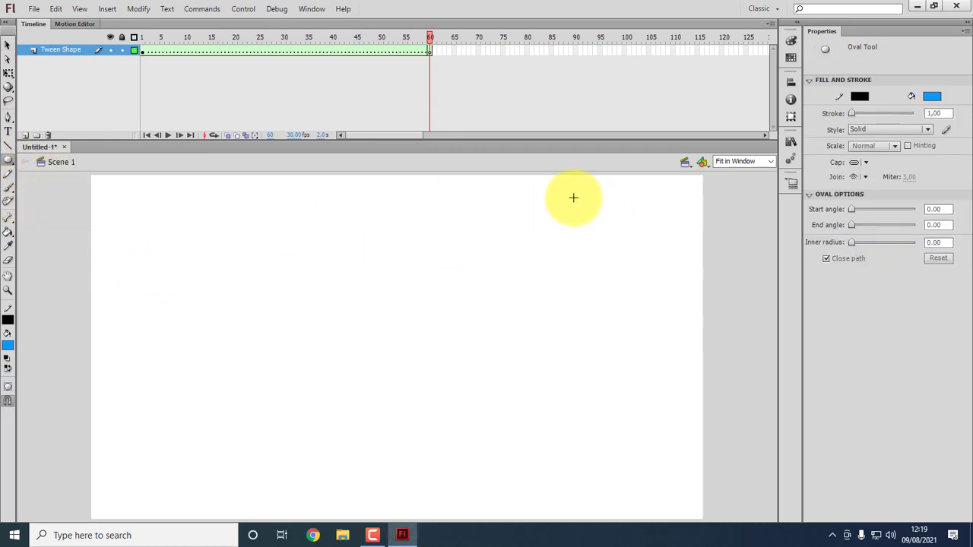
{"action": "left_click_drag", "start_coordinate": [590, 202], "coordinate": [659, 268]}
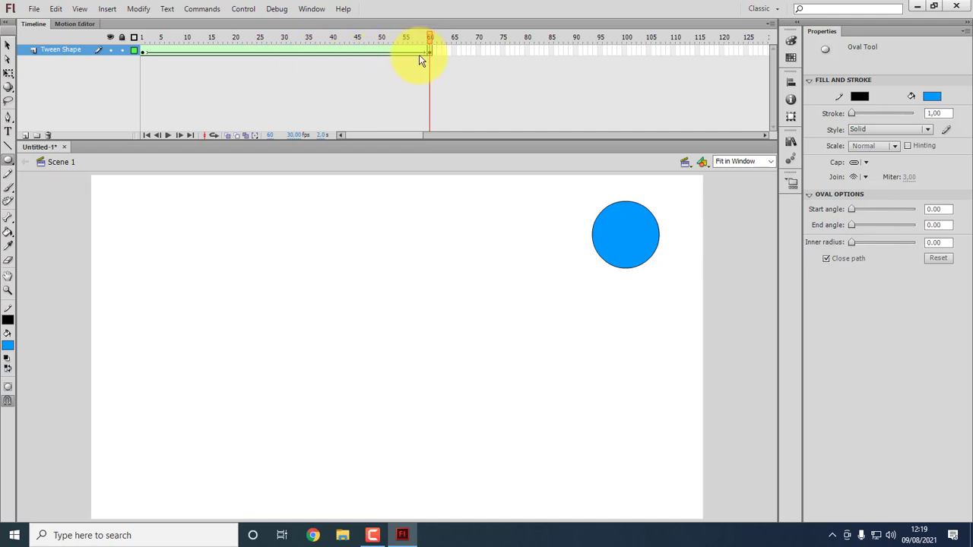
Return to frame 1 and add a layer named "Shape Oval" above the Tween Shape layer.
{"action": "left_click_drag", "start_coordinate": [430, 36], "coordinate": [135, 72]}
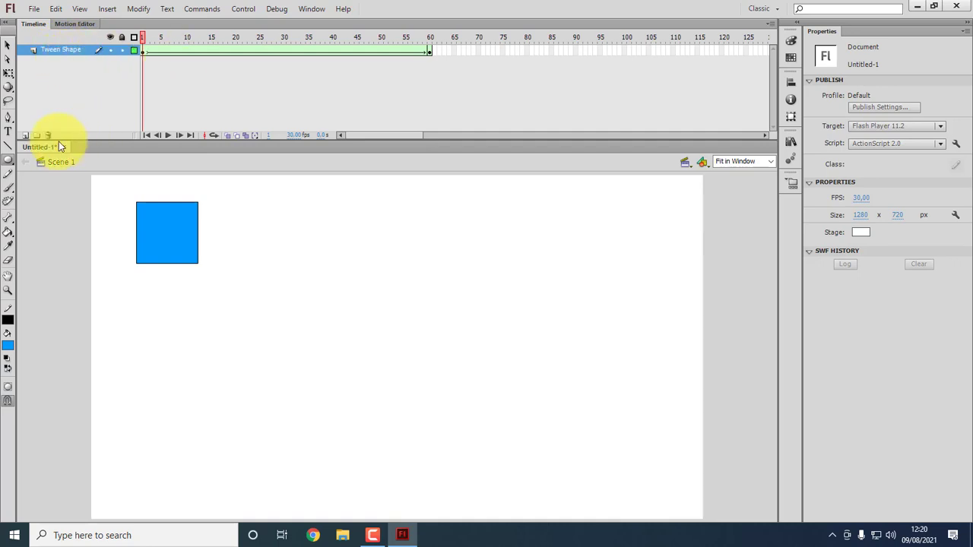
{"action": "left_click", "coordinate": [24, 135]}
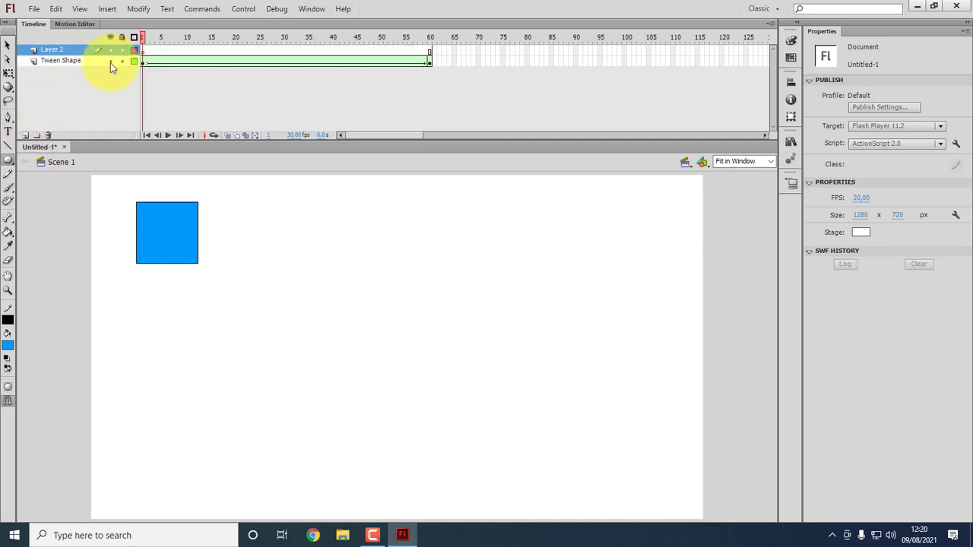
{"action": "double_click", "coordinate": [68, 48]}
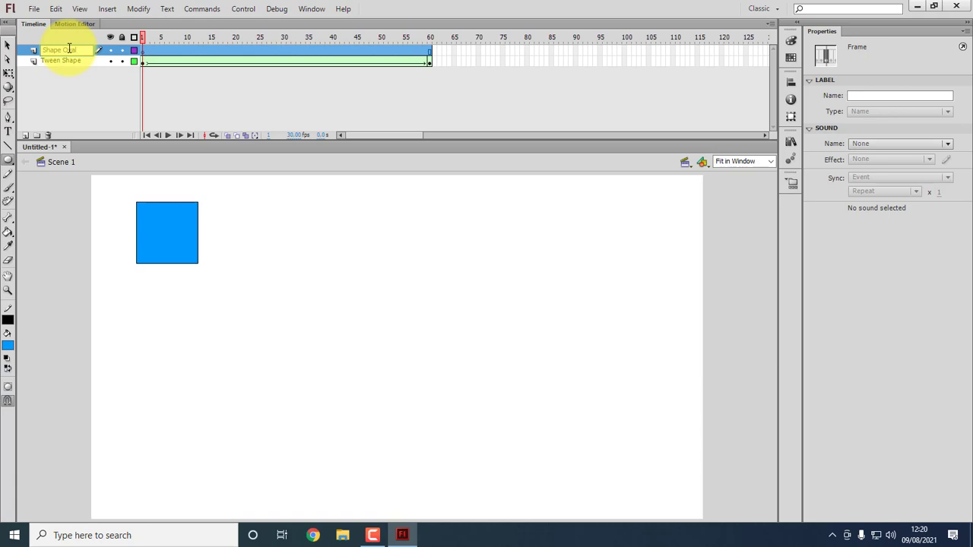
{"action": "left_click", "coordinate": [253, 296]}
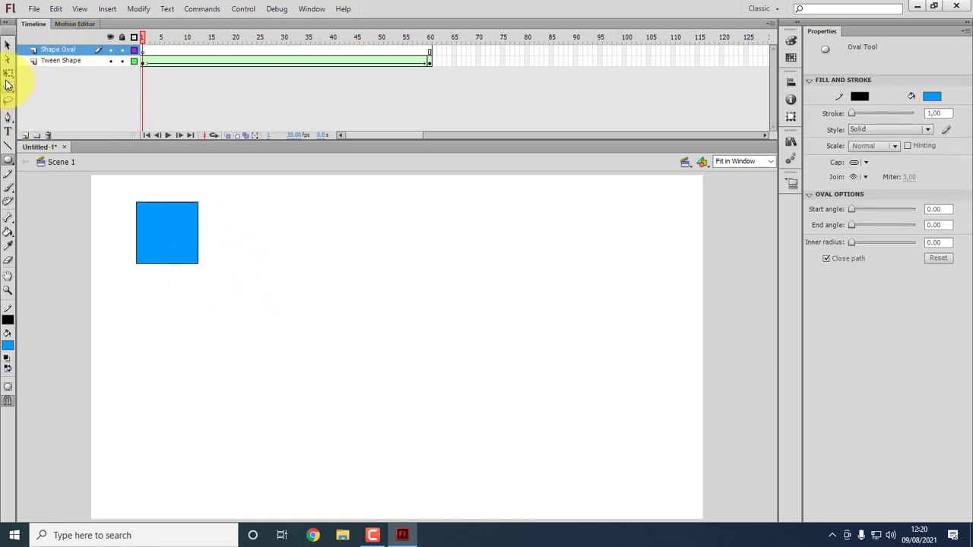
Draw a blue circle about 141 px wide below the square on frame 1 of the Shape Oval layer.
{"action": "left_click", "coordinate": [7, 45]}
{"action": "left_click", "coordinate": [144, 49]}
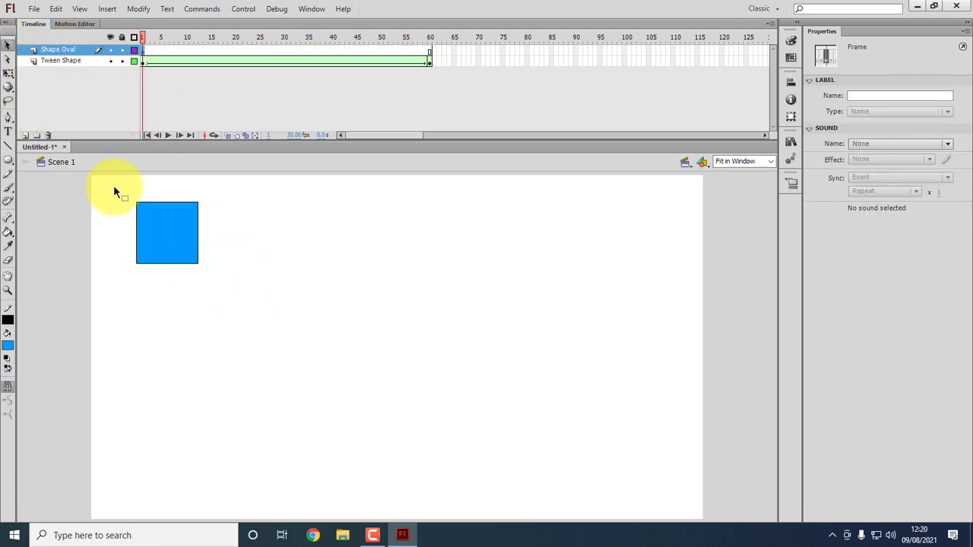
{"action": "left_click", "coordinate": [7, 159]}
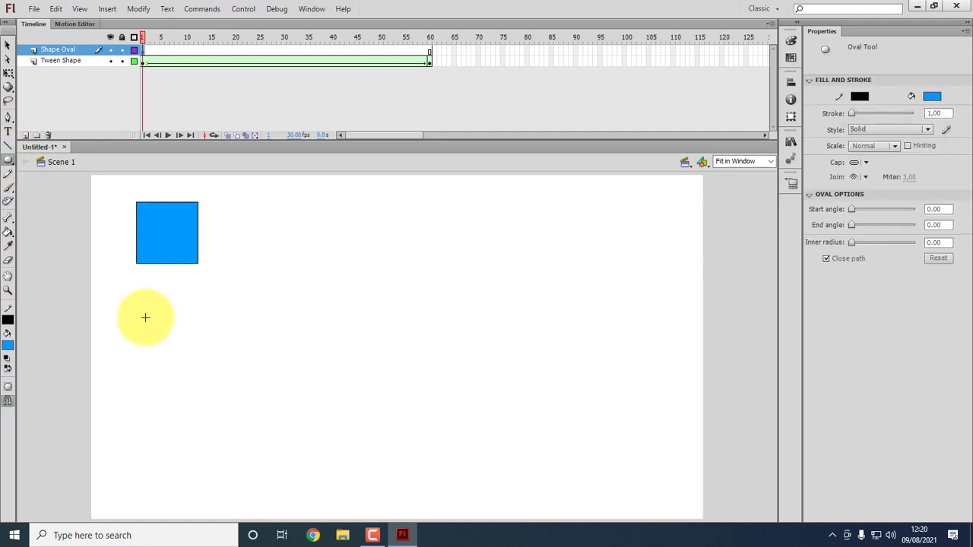
{"action": "left_click_drag", "start_coordinate": [143, 320], "coordinate": [211, 387]}
{"action": "left_click", "coordinate": [8, 45]}
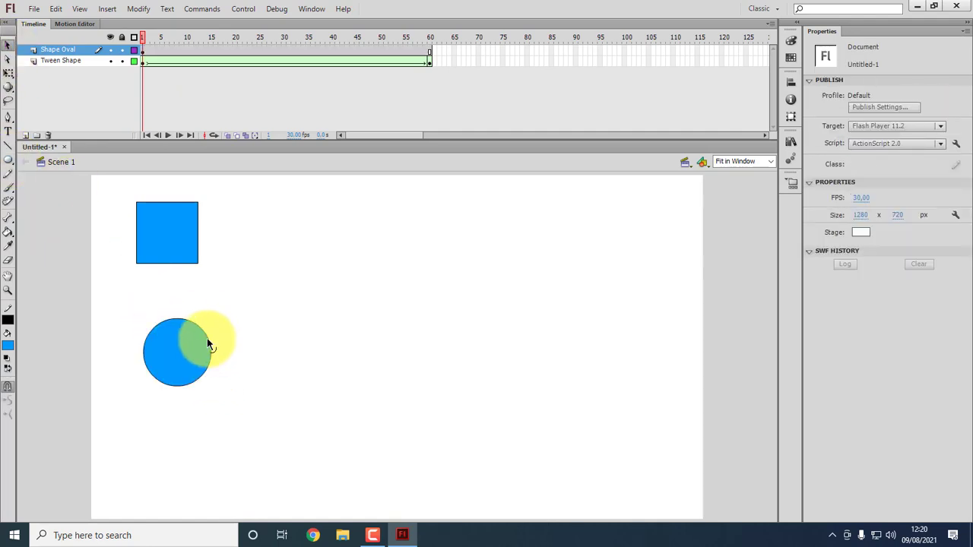
Turn the new circle into an outline-free red shape placed directly beneath the blue square, at about X 89 px.
{"action": "left_click", "coordinate": [208, 343]}
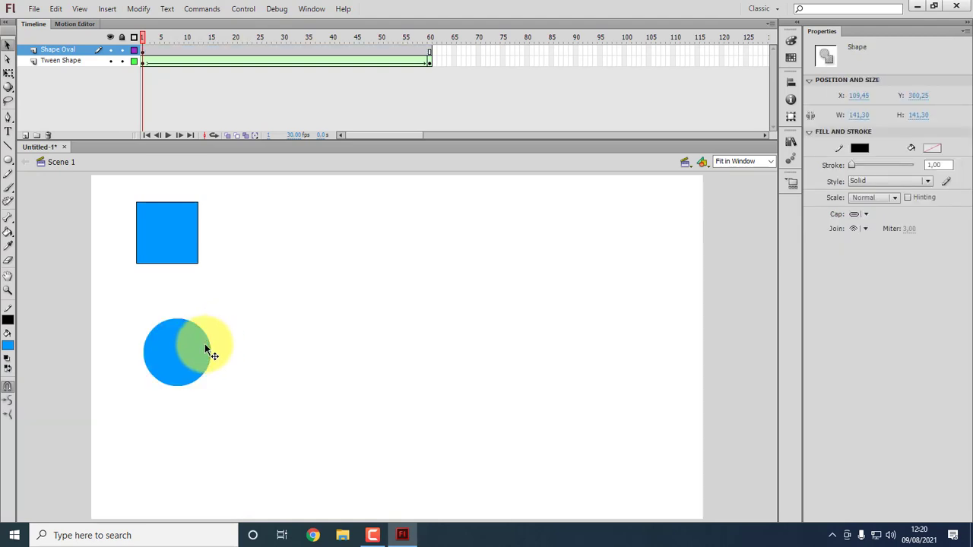
{"action": "left_click_drag", "start_coordinate": [199, 351], "coordinate": [186, 354]}
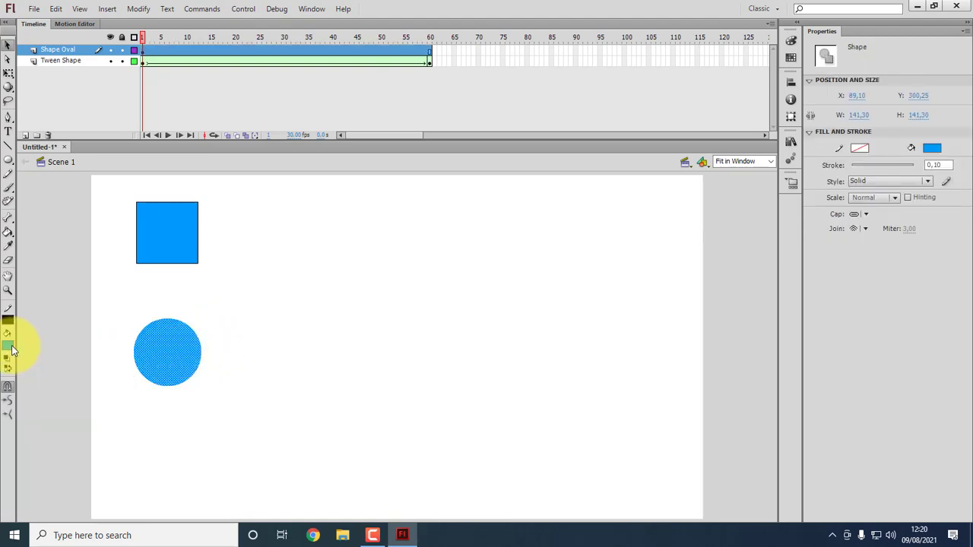
{"action": "left_click", "coordinate": [8, 346]}
{"action": "left_click", "coordinate": [12, 429]}
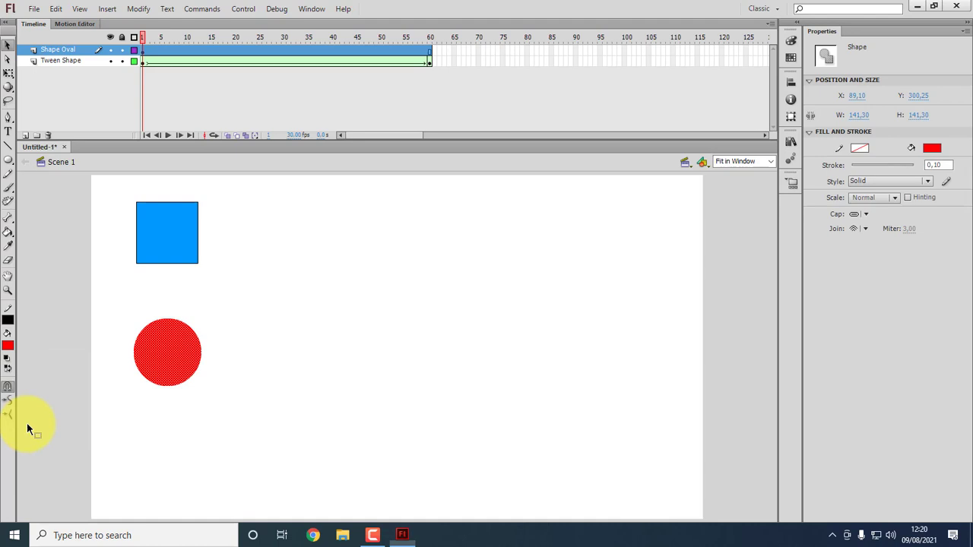
{"action": "left_click", "coordinate": [327, 302]}
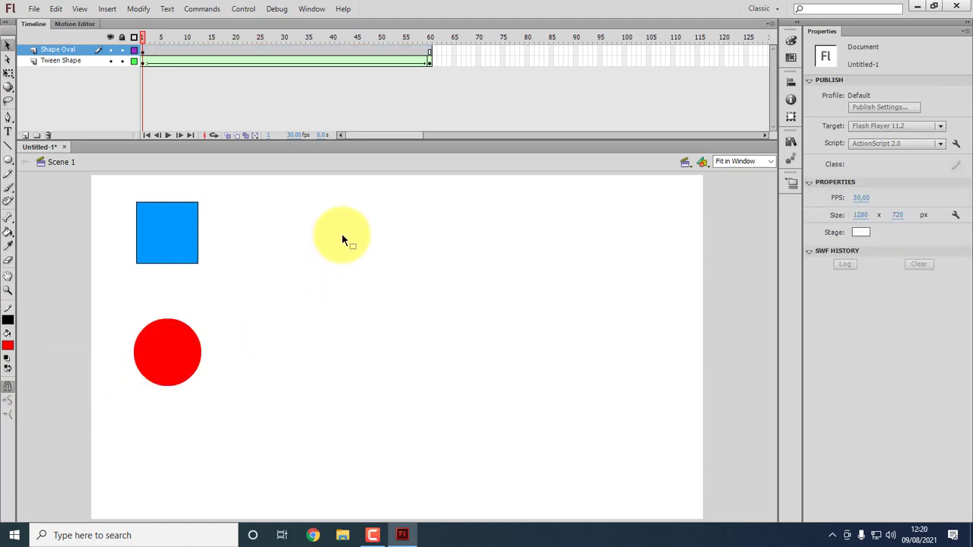
Create a shape tween on frame 1 of the Shape Oval layer and insert a keyframe at frame 60.
{"action": "right_click", "coordinate": [144, 50]}
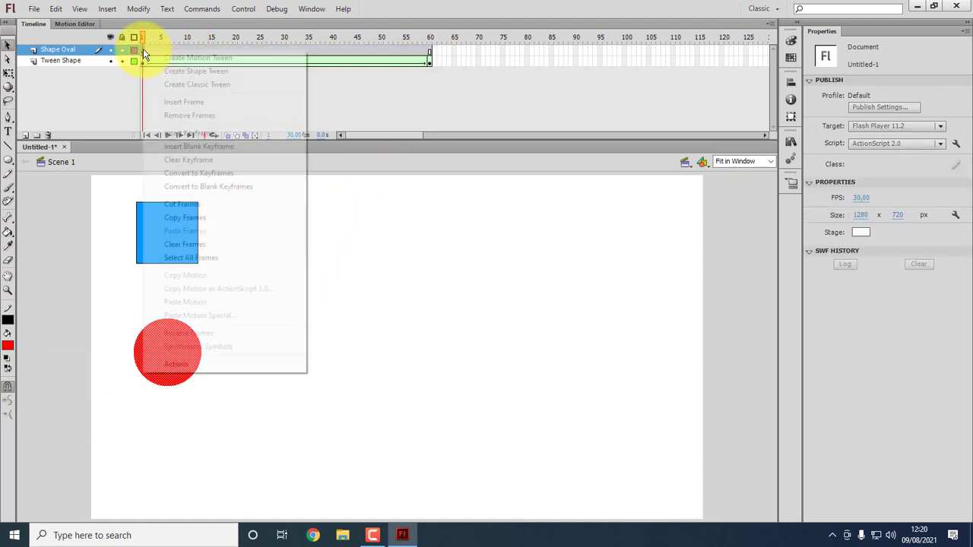
{"action": "left_click", "coordinate": [204, 71]}
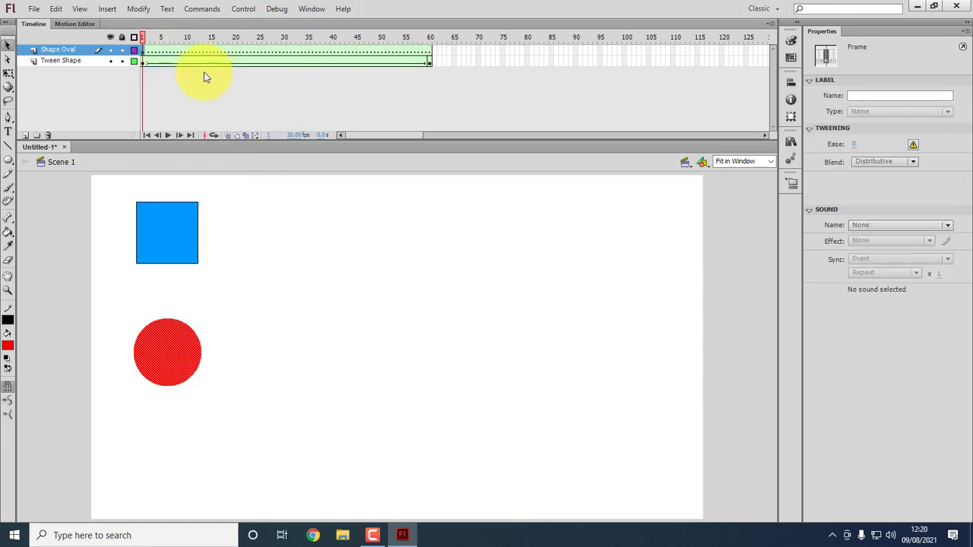
{"action": "right_click", "coordinate": [430, 51]}
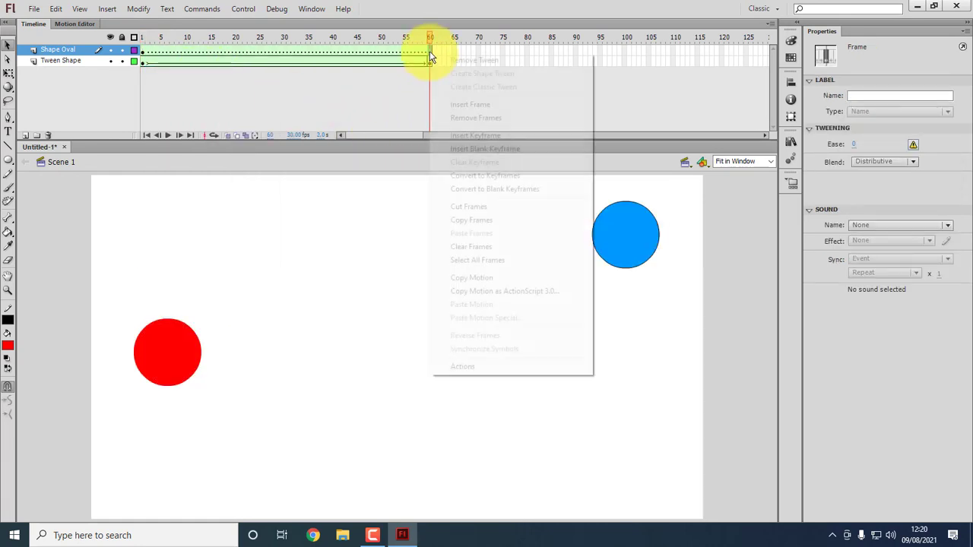
{"action": "left_click", "coordinate": [473, 136]}
{"action": "left_click", "coordinate": [250, 369]}
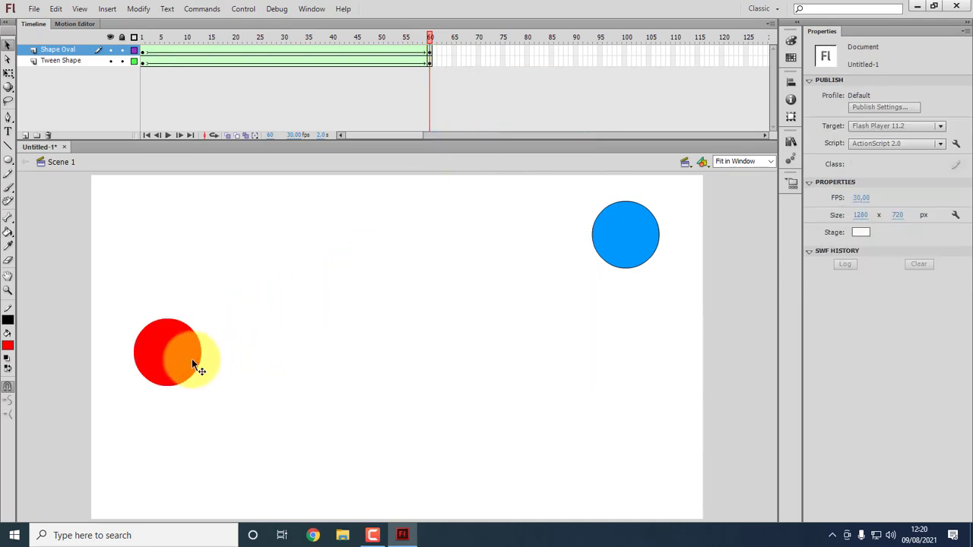
Replace the red circle at frame 60 of the Shape Oval layer with an outline-free red rectangle below the blue circle.
{"action": "left_click_drag", "start_coordinate": [121, 307], "coordinate": [271, 445]}
{"action": "key", "text": "Delete"}
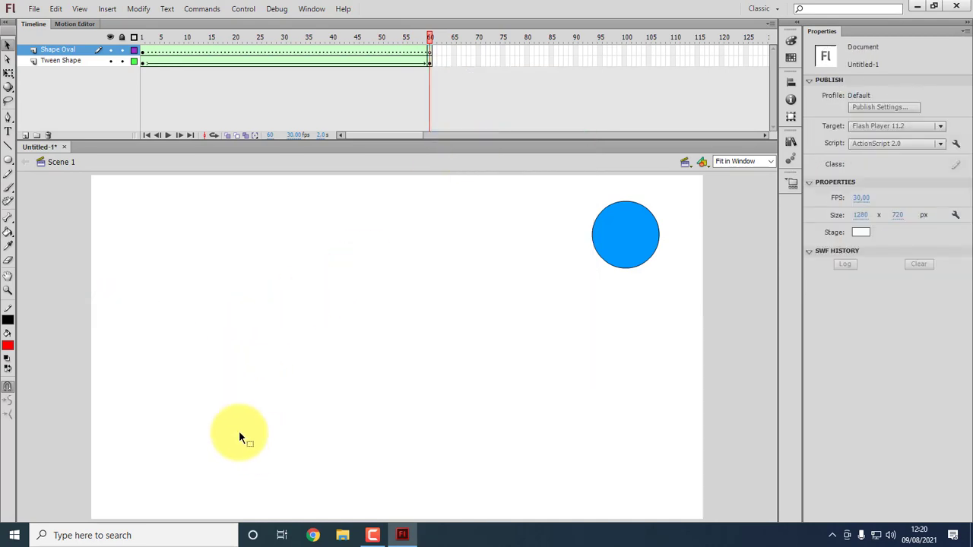
{"action": "left_click_drag", "start_coordinate": [11, 167], "coordinate": [46, 158]}
{"action": "left_click_drag", "start_coordinate": [588, 308], "coordinate": [670, 375]}
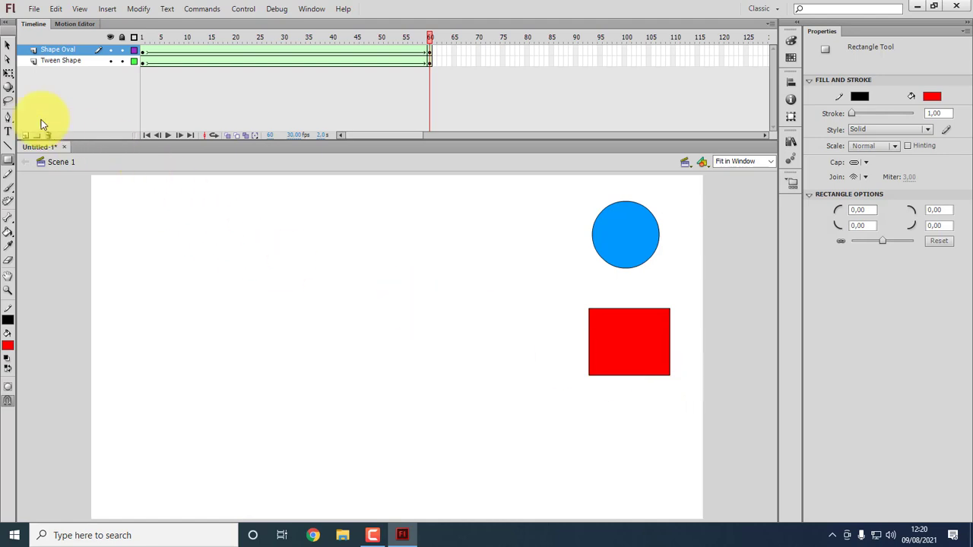
{"action": "left_click", "coordinate": [8, 46]}
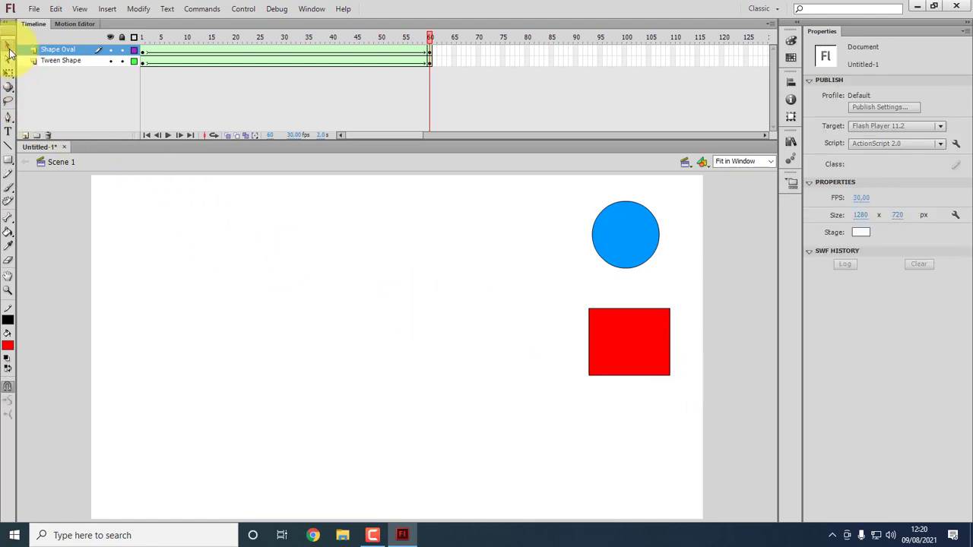
{"action": "left_click", "coordinate": [612, 373]}
{"action": "key", "text": "ctrl+shift+a"}
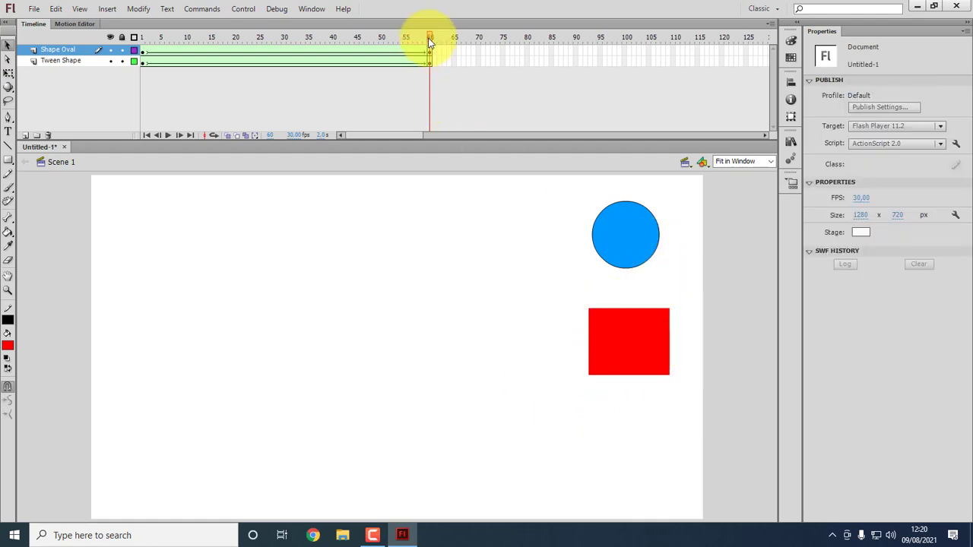
Scrub the playhead back and forth between frame 1 and the end of the tweens to preview both morphs.
{"action": "left_click_drag", "start_coordinate": [430, 43], "coordinate": [127, 79]}
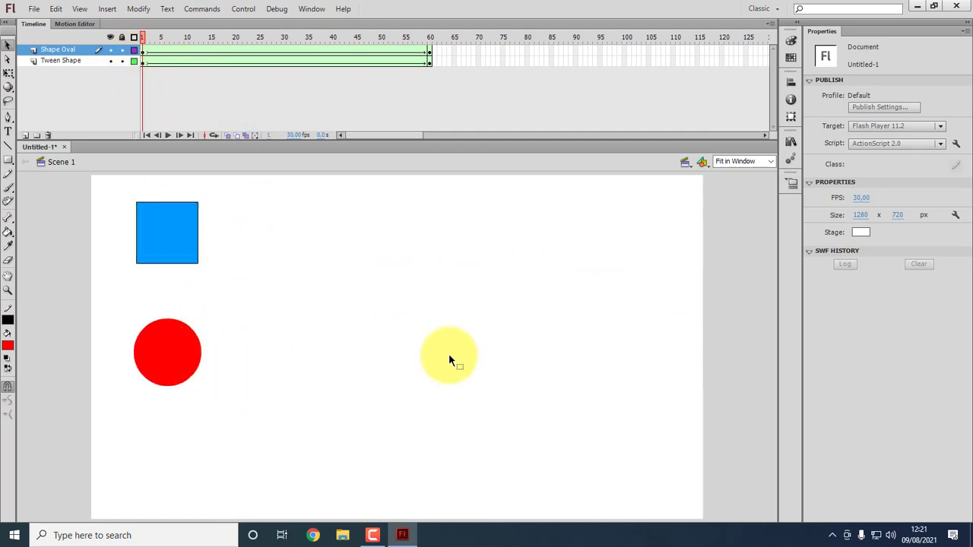
{"action": "left_click_drag", "start_coordinate": [147, 44], "coordinate": [134, 77]}
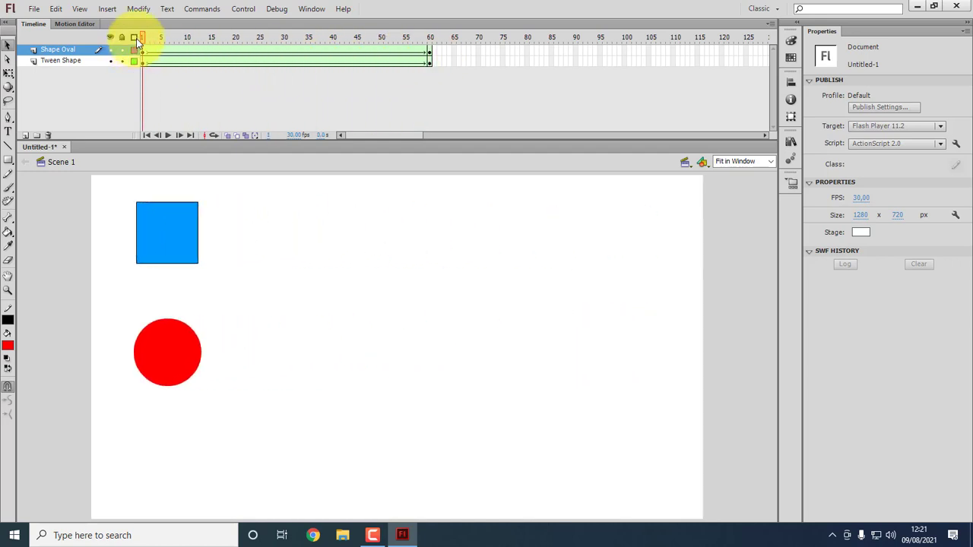
{"action": "left_click_drag", "start_coordinate": [136, 38], "coordinate": [426, 73]}
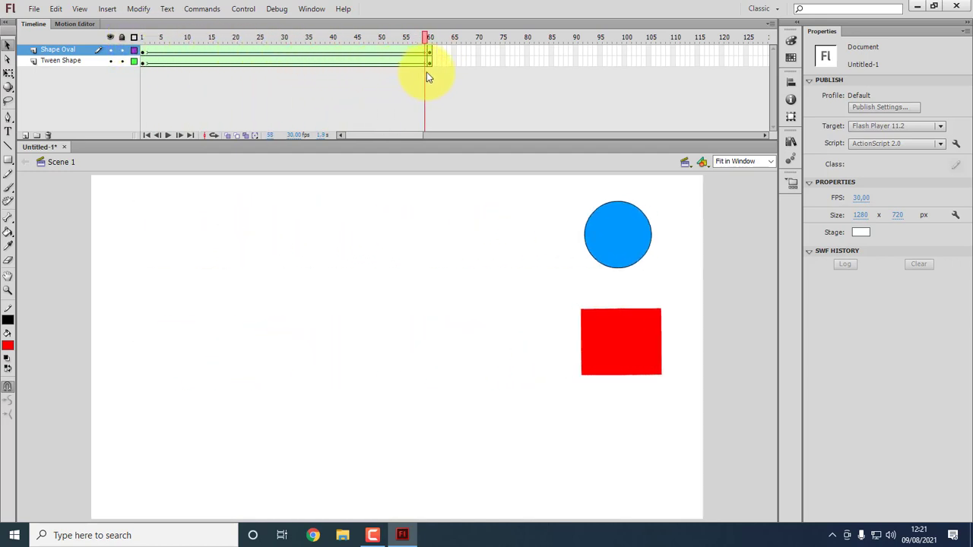
{"action": "left_click_drag", "start_coordinate": [337, 73], "coordinate": [122, 74]}
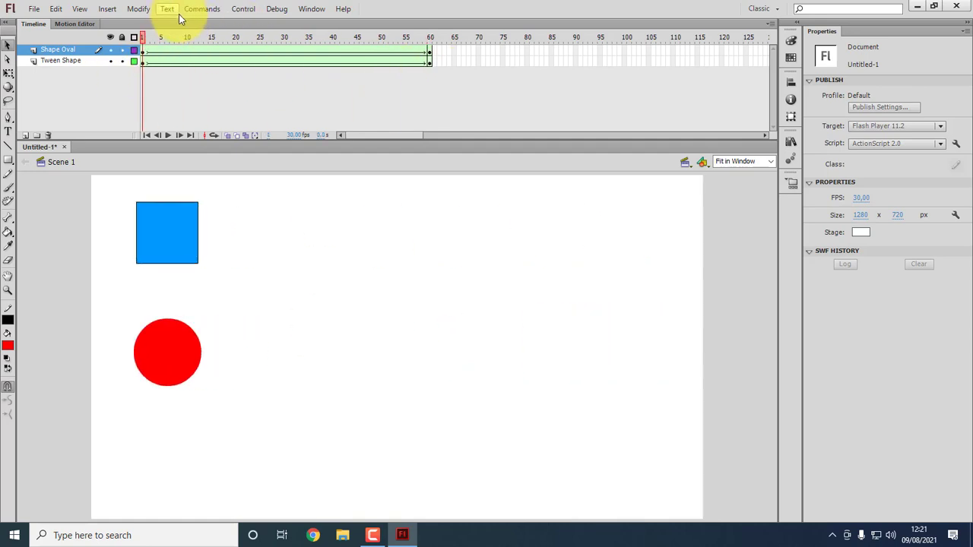
Test the movie to watch both shape tweens play, and close the preview window.
{"action": "left_click", "coordinate": [243, 9]}
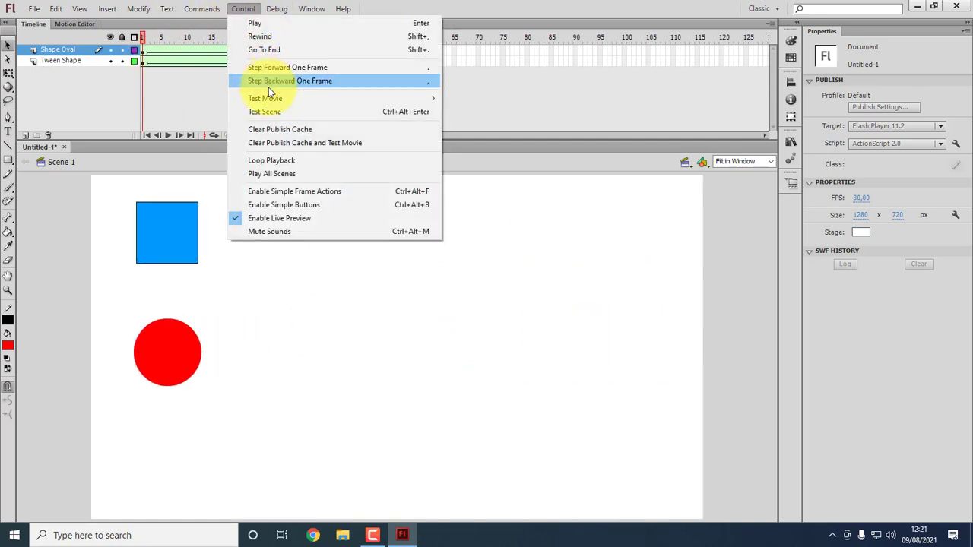
{"action": "mouse_move", "coordinate": [299, 96]}
{"action": "left_click", "coordinate": [484, 99]}
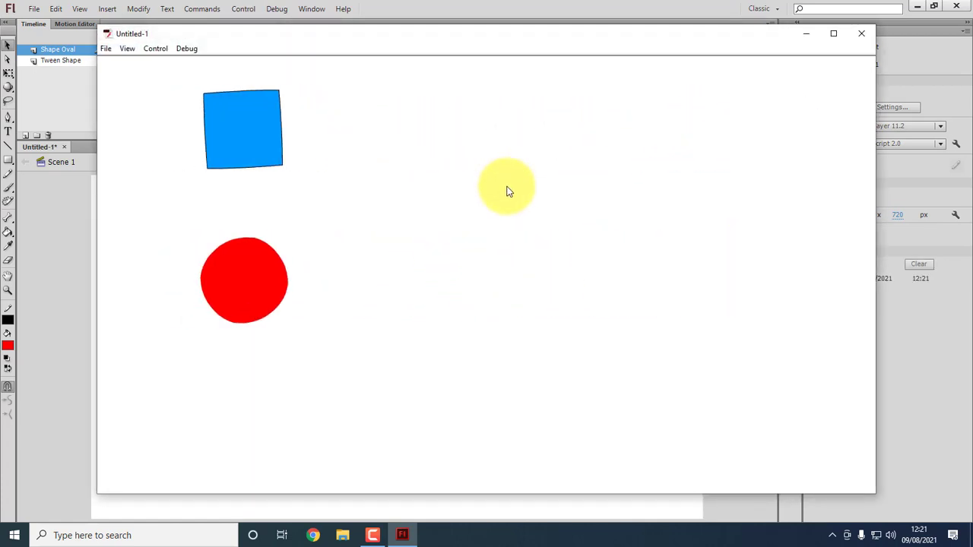
{"action": "left_click", "coordinate": [862, 36]}
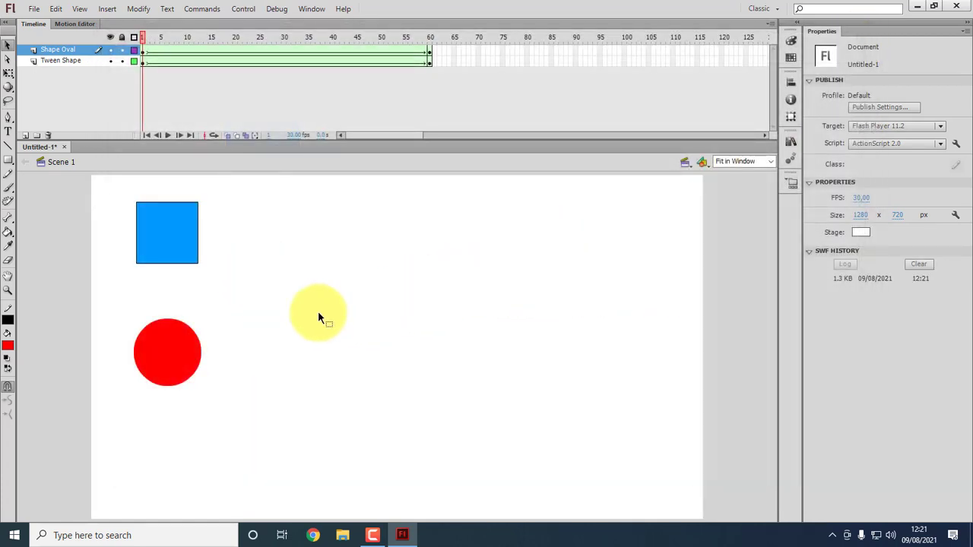
Save the document as "Shape Tween_01" in the DONI TITIP folder as a Flash CS6 Document.
{"action": "left_click", "coordinate": [32, 10]}
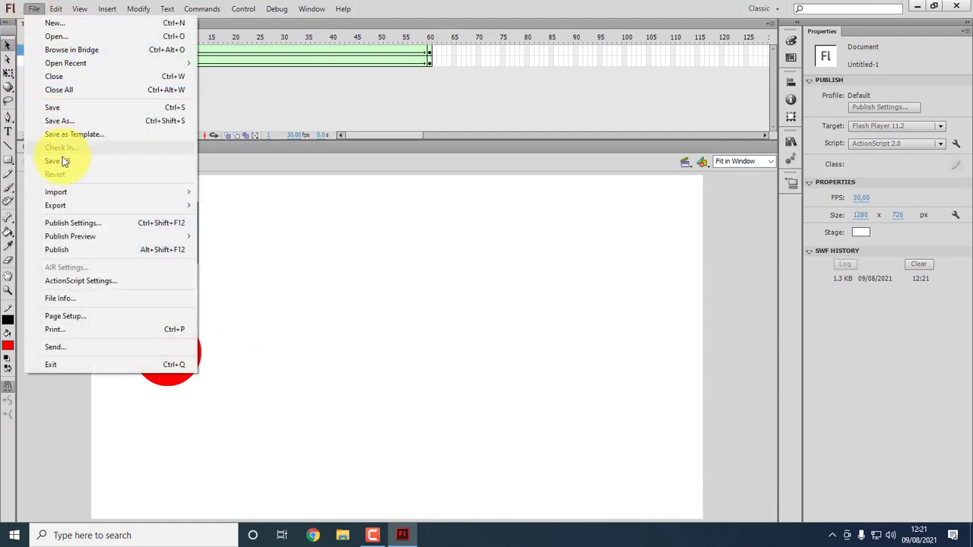
{"action": "left_click", "coordinate": [75, 122]}
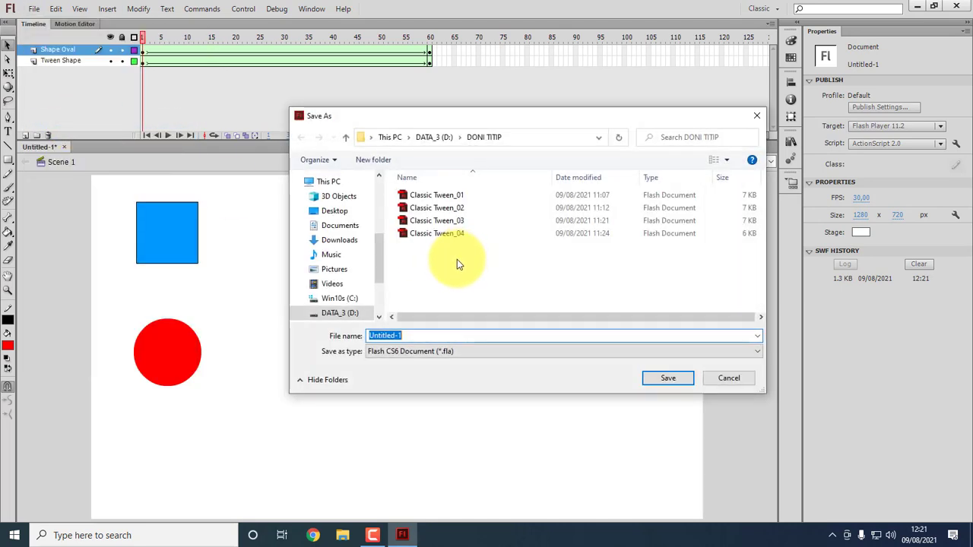
{"action": "type", "text": "S"}
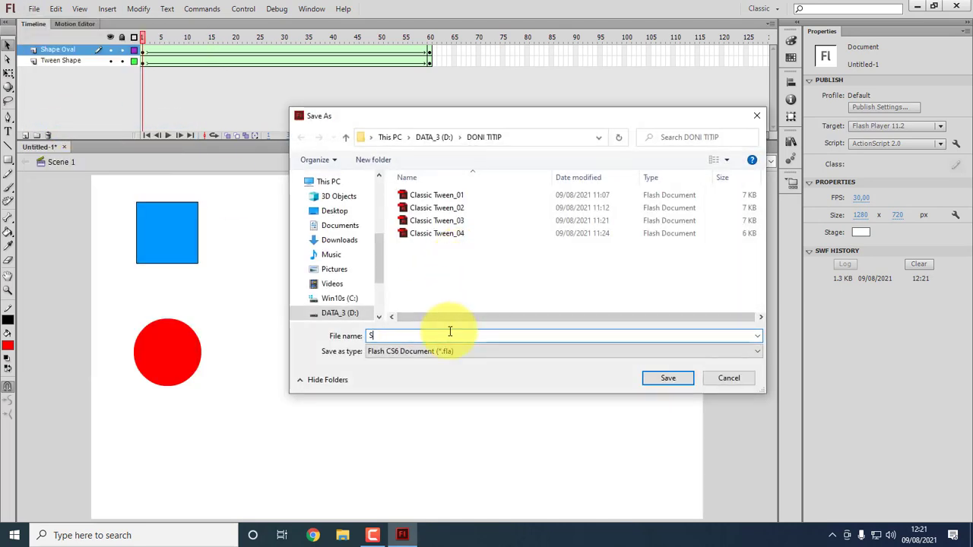
{"action": "type", "text": "ham"}
{"action": "key", "text": "BackSpace"}
{"action": "type", "text": "pe"}
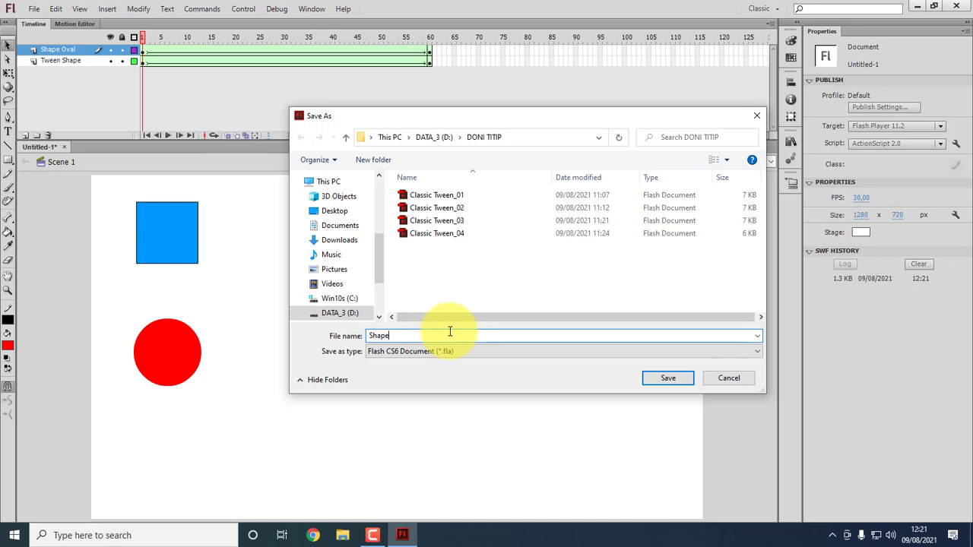
{"action": "type", "text": " Tween_01"}
{"action": "left_click", "coordinate": [668, 377]}
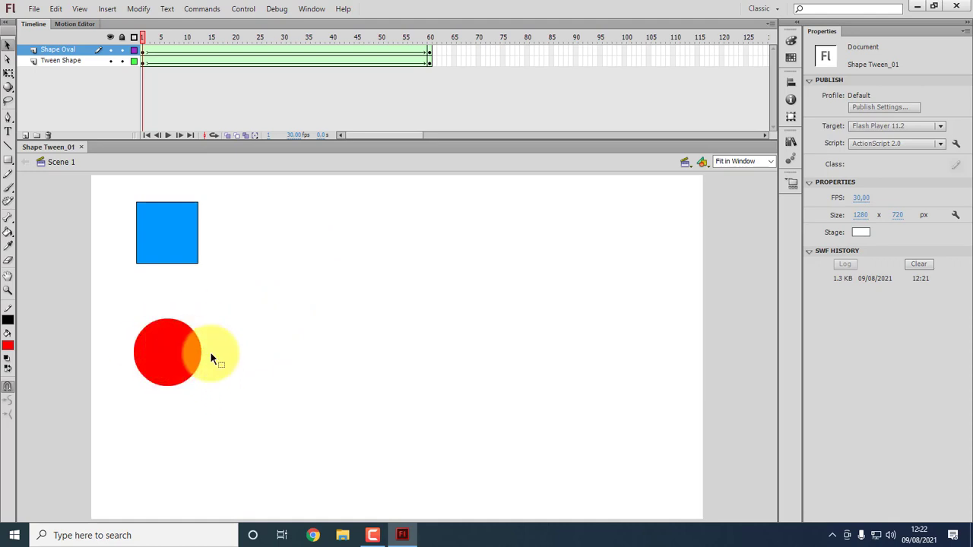
Create a new 1280 x 720 px ActionScript 2.0 document at 30 fps and fit its stage in the window.
{"action": "left_click", "coordinate": [33, 8]}
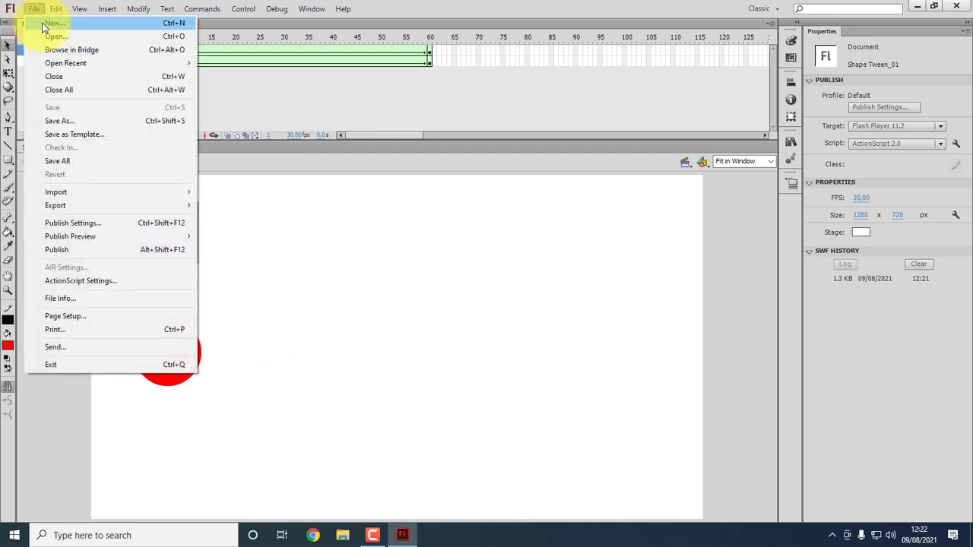
{"action": "left_click", "coordinate": [48, 23]}
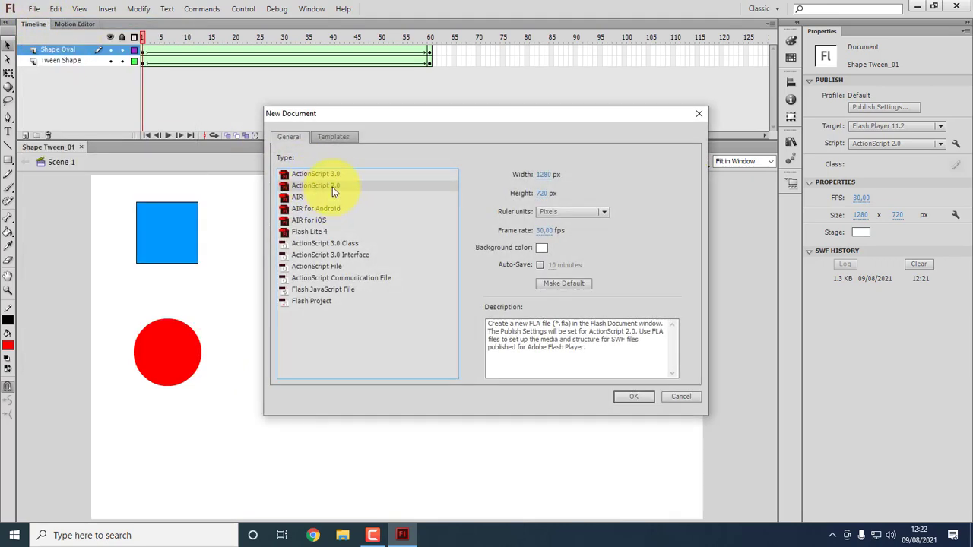
{"action": "left_click", "coordinate": [634, 396]}
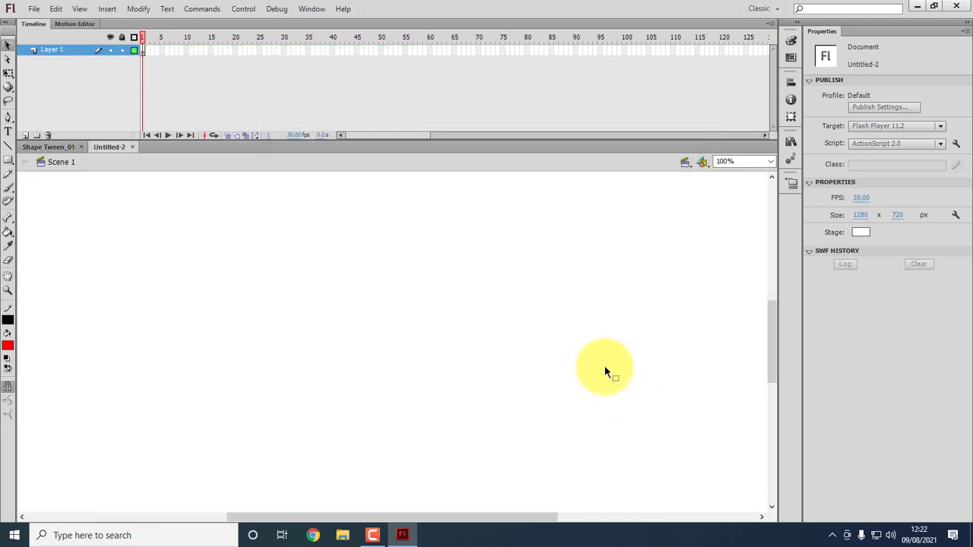
{"action": "left_click", "coordinate": [770, 161]}
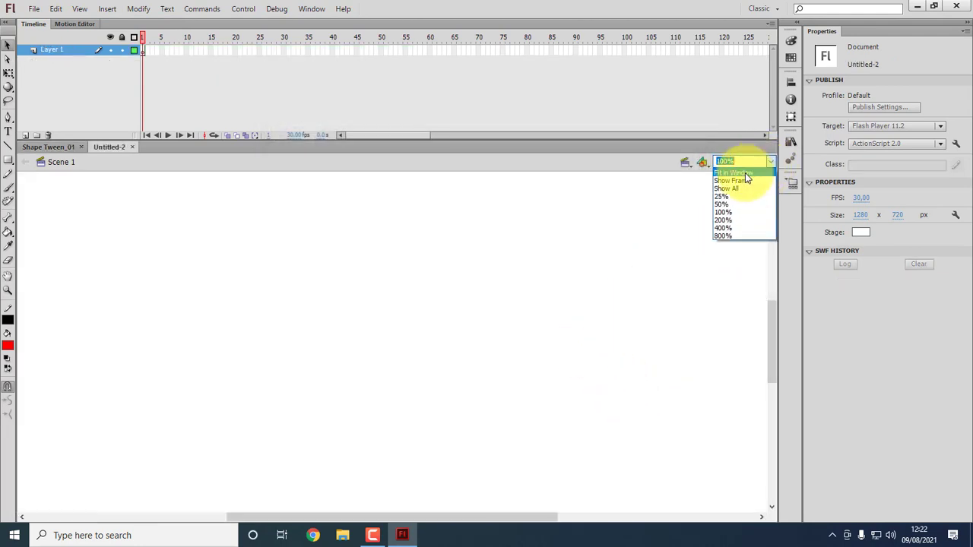
{"action": "left_click", "coordinate": [734, 171]}
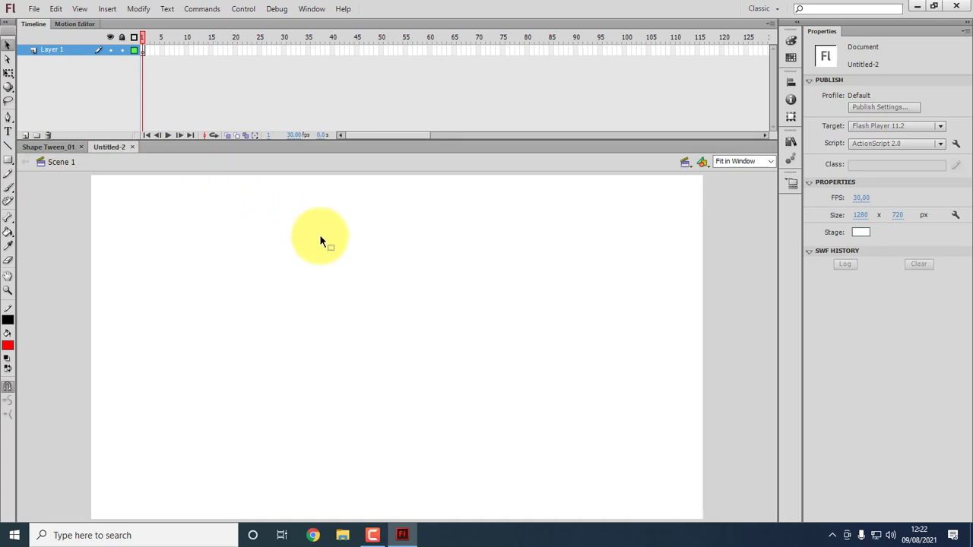
Draw a red circle with a black outline near the stage's left edge using the Oval tool.
{"action": "left_click", "coordinate": [9, 164]}
{"action": "left_click", "coordinate": [44, 169]}
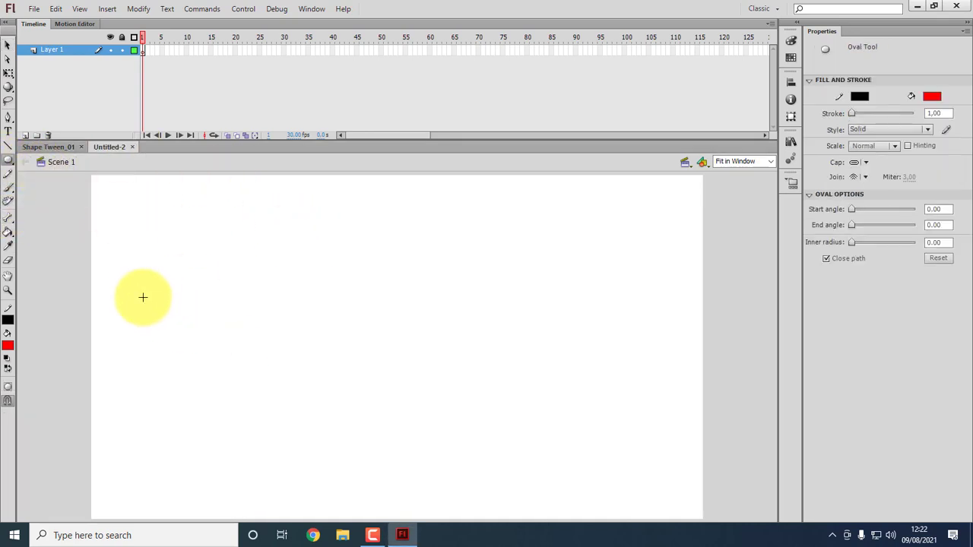
{"action": "left_click_drag", "start_coordinate": [135, 284], "coordinate": [205, 354]}
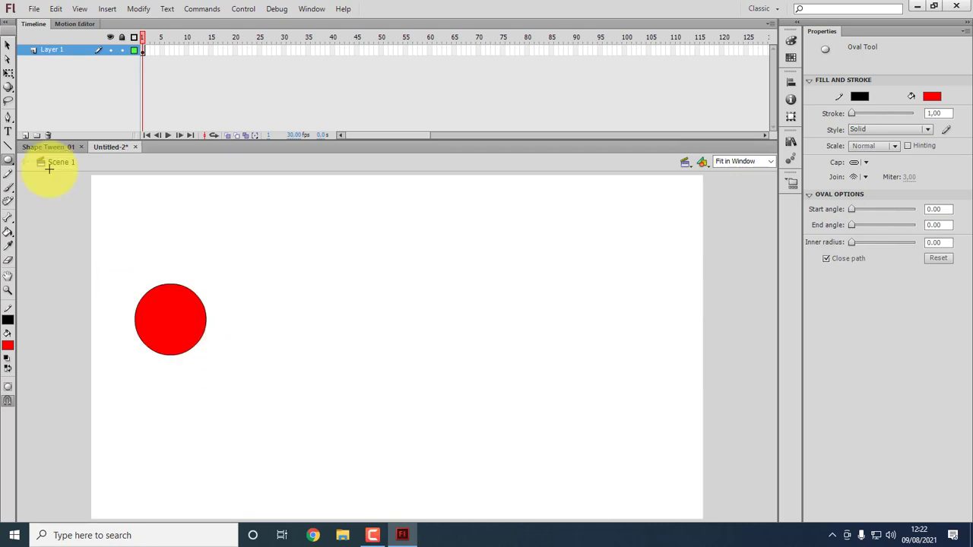
{"action": "left_click", "coordinate": [6, 48]}
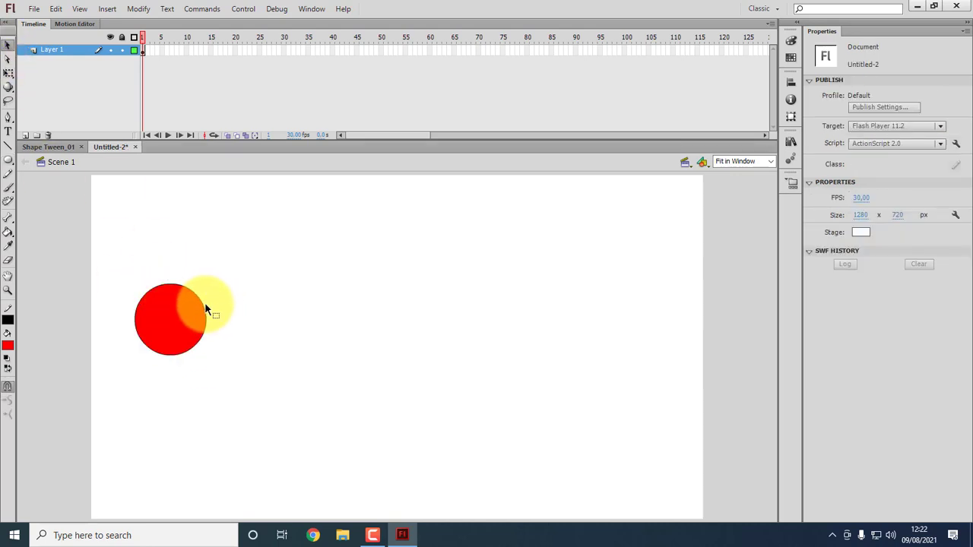
Delete the circle's black outline and rename the layer to "Shape Tween".
{"action": "left_click", "coordinate": [204, 310]}
{"action": "key", "text": "Delete"}
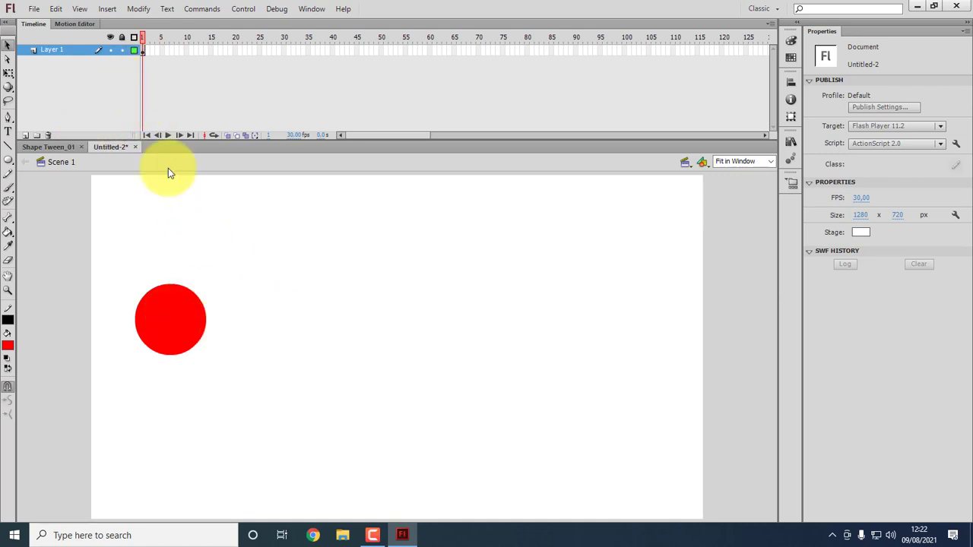
{"action": "double_click", "coordinate": [61, 50]}
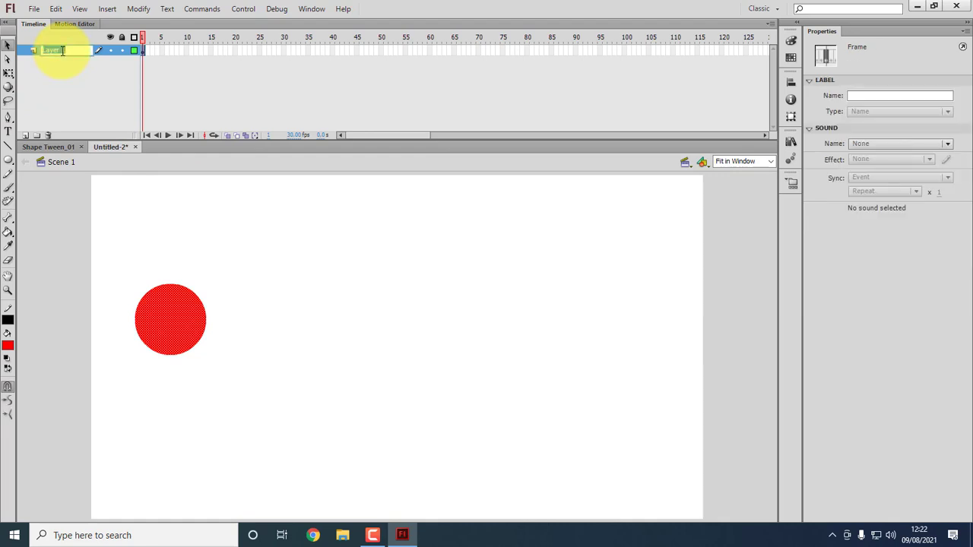
{"action": "type", "text": "Shape Tween"}
{"action": "key", "text": "Return"}
{"action": "left_click_drag", "start_coordinate": [181, 217], "coordinate": [225, 242]}
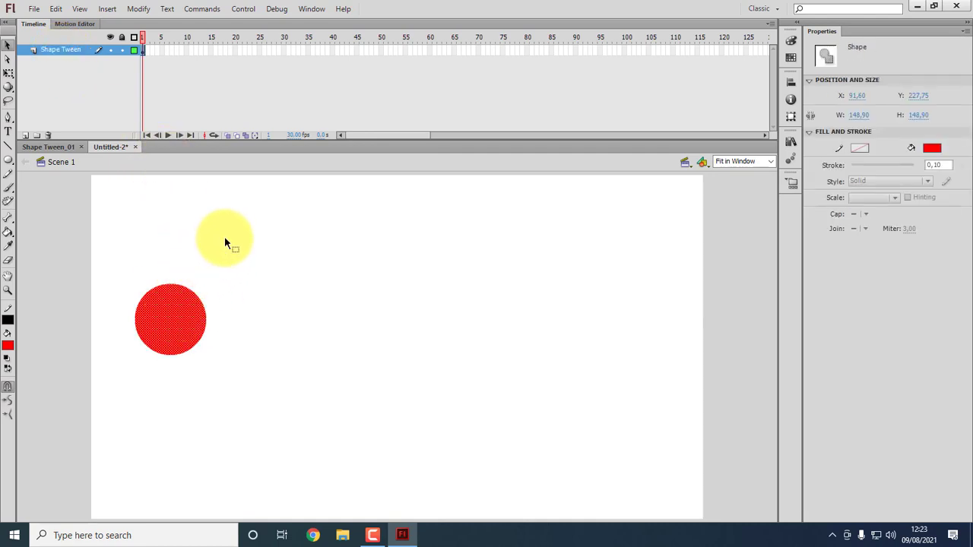
{"action": "key", "text": "Escape"}
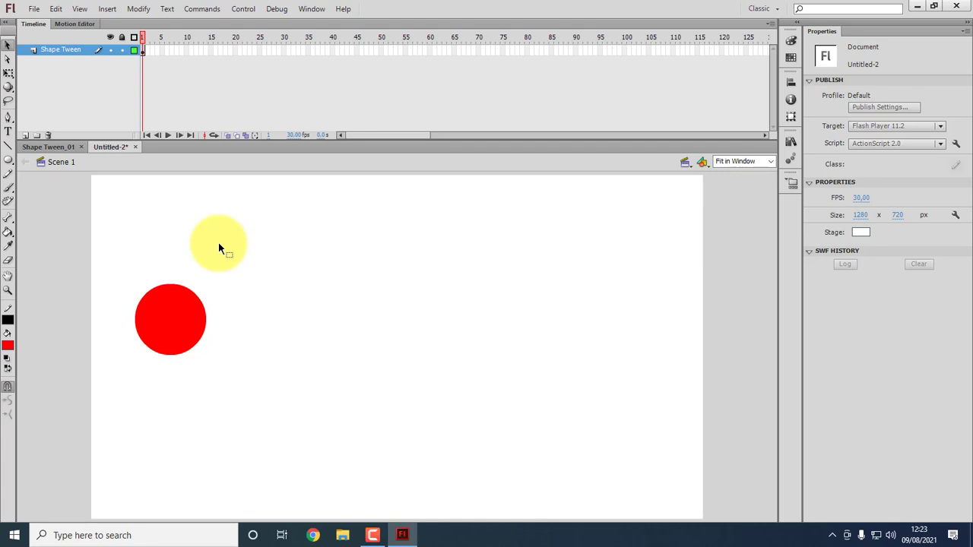
{"action": "left_click_drag", "start_coordinate": [219, 244], "coordinate": [208, 256]}
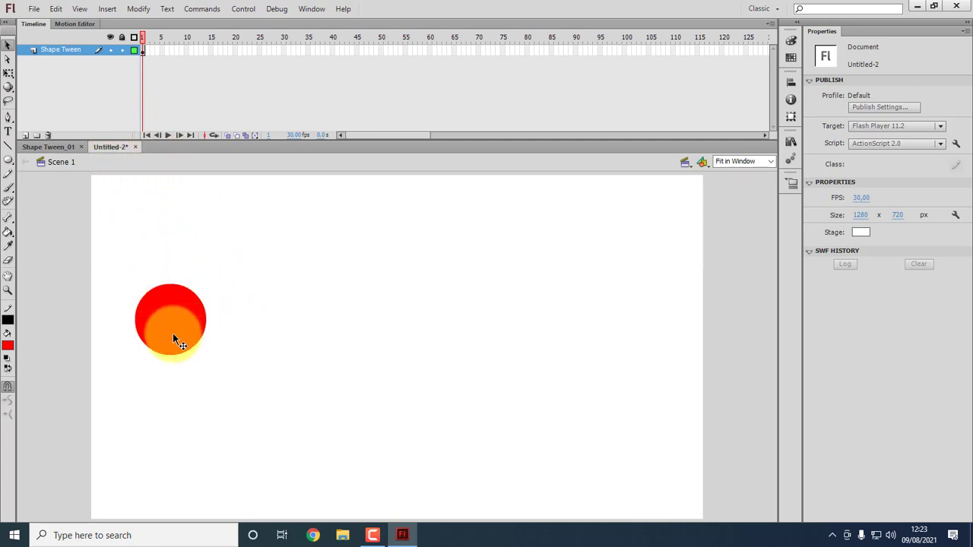
{"action": "left_click", "coordinate": [164, 323]}
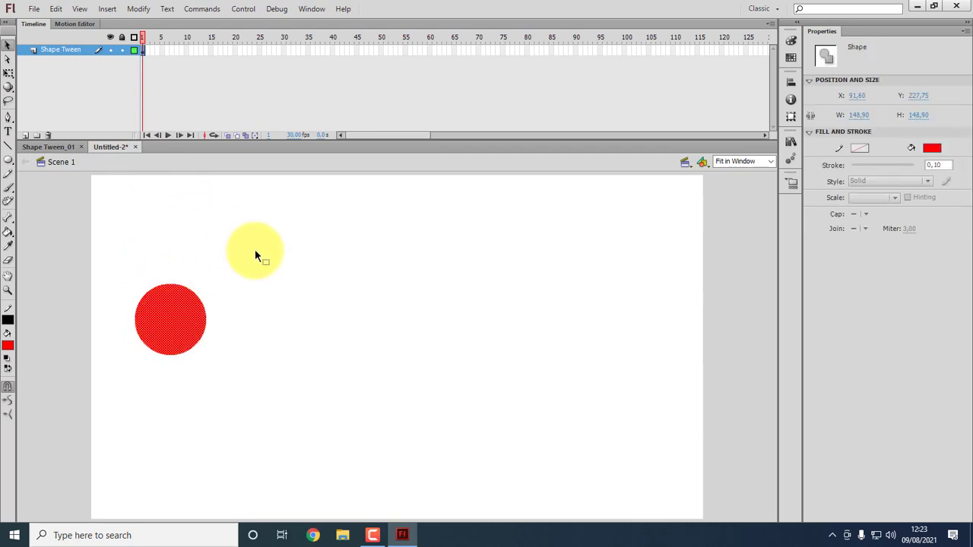
{"action": "left_click", "coordinate": [255, 250]}
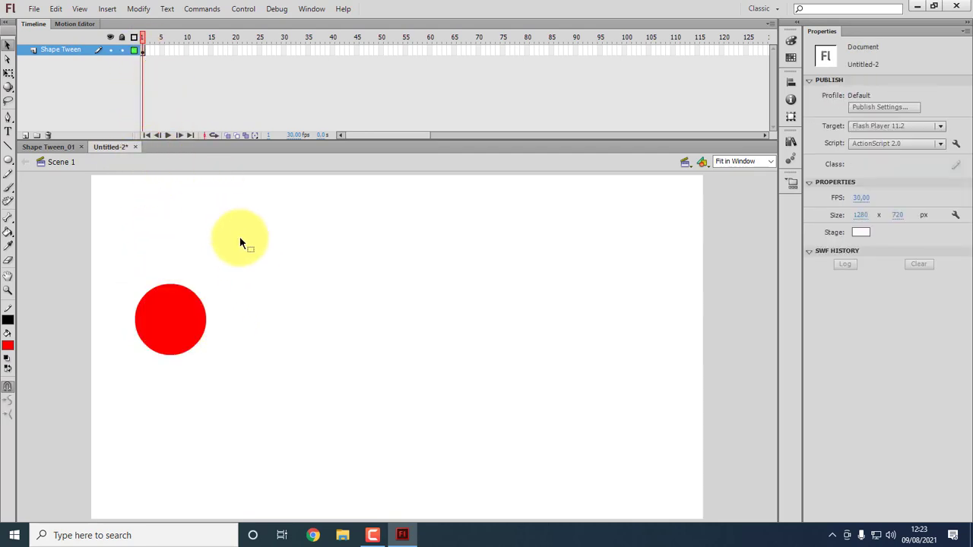
Create a shape tween on frame 1 of the Shape Tween layer.
{"action": "right_click", "coordinate": [142, 51]}
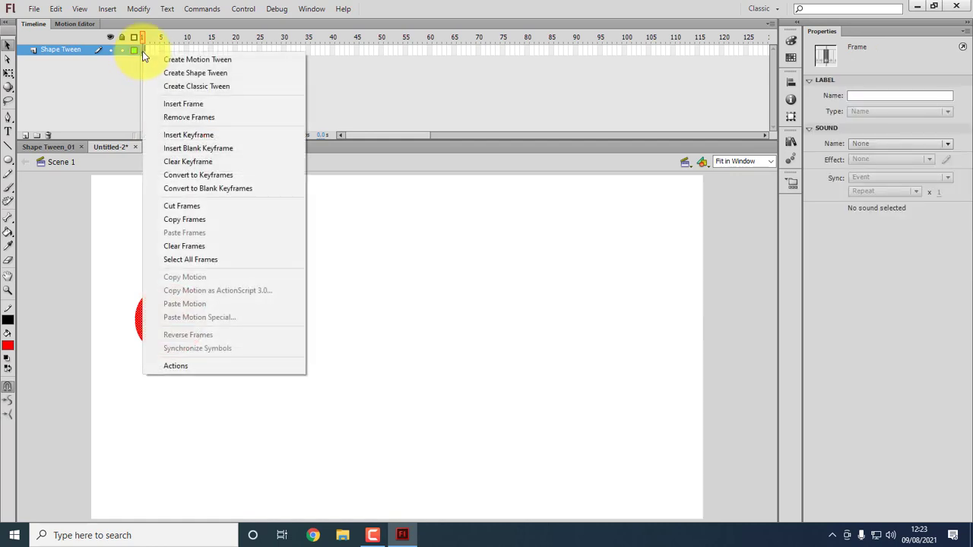
{"action": "left_click", "coordinate": [186, 76]}
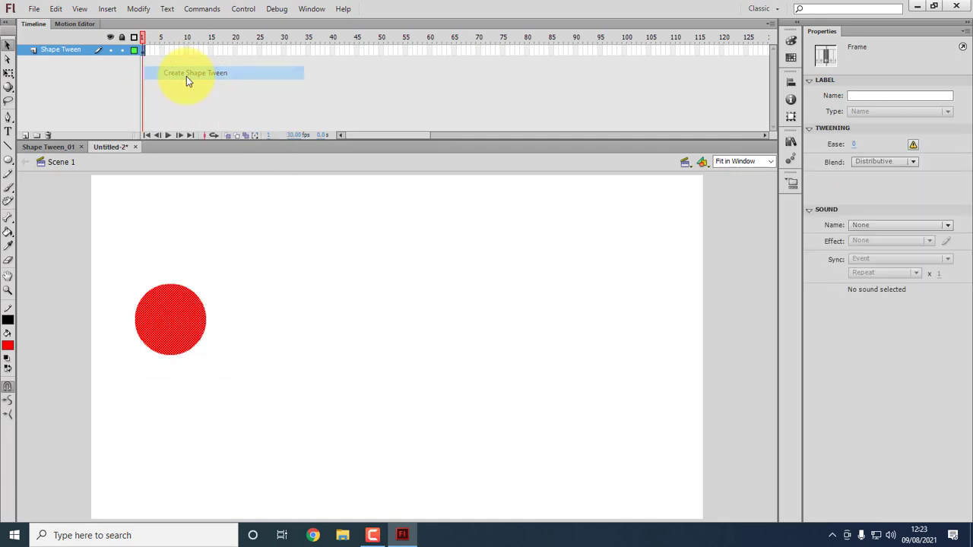
{"action": "left_click", "coordinate": [244, 269]}
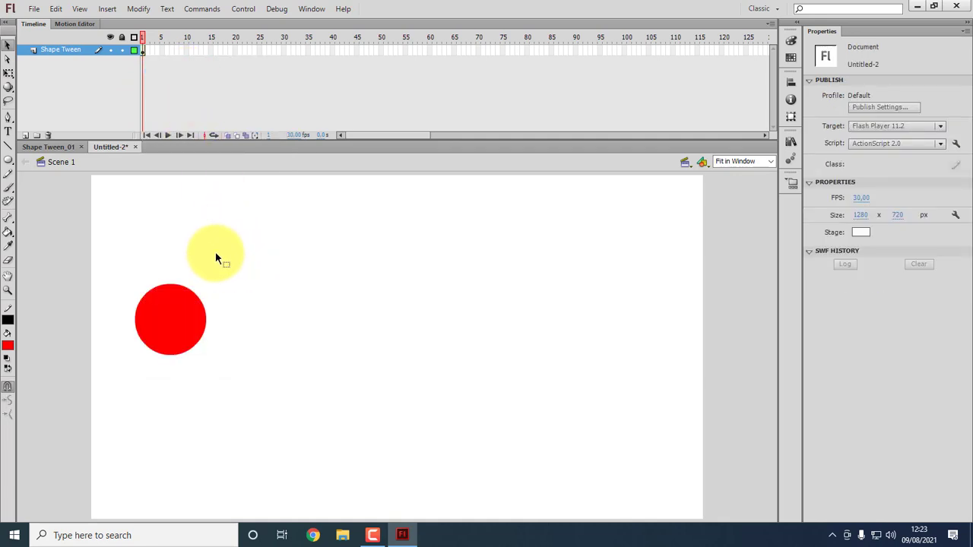
{"action": "left_click_drag", "start_coordinate": [194, 319], "coordinate": [502, 333]}
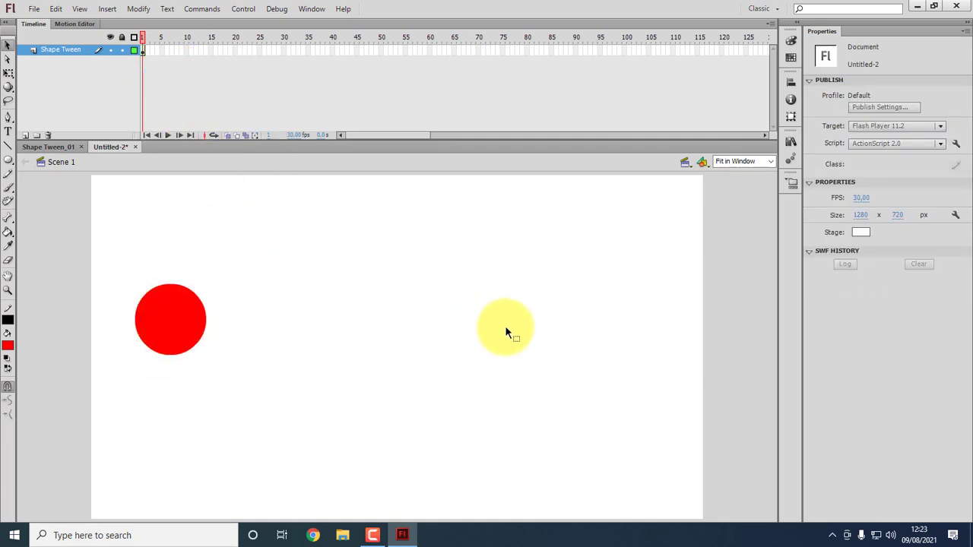
{"action": "left_click", "coordinate": [183, 315]}
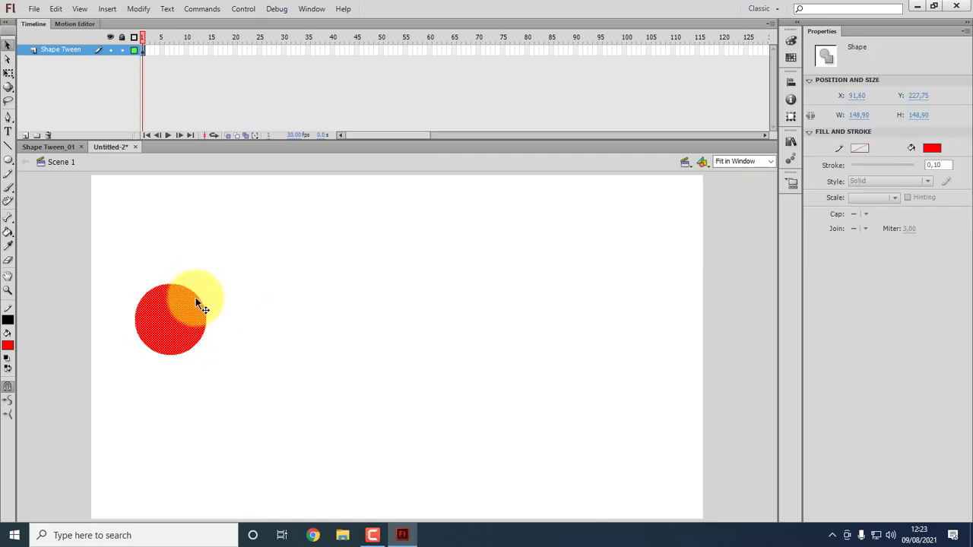
{"action": "left_click", "coordinate": [261, 264]}
{"action": "left_click_drag", "start_coordinate": [262, 263], "coordinate": [176, 314]}
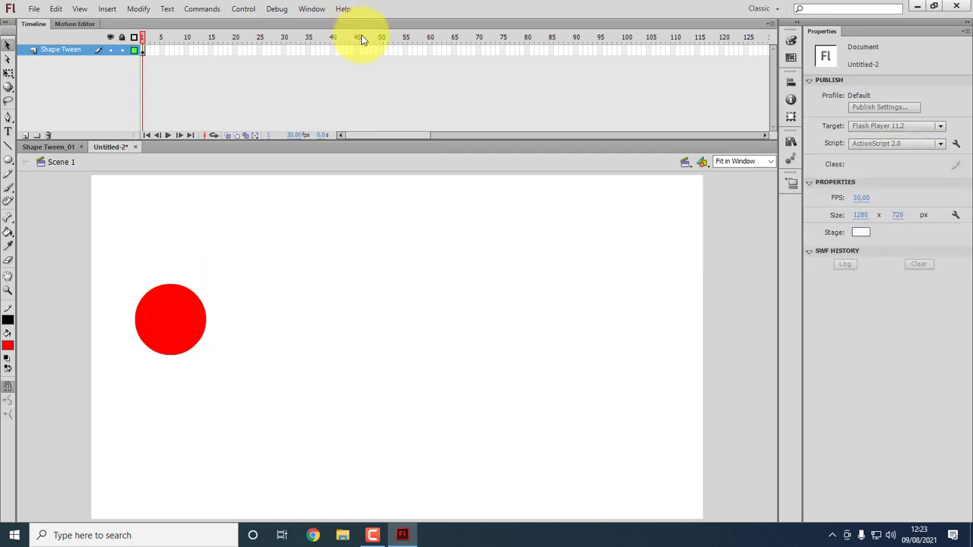
Insert a keyframe at frame 60 of the Shape Tween layer.
{"action": "right_click", "coordinate": [430, 51]}
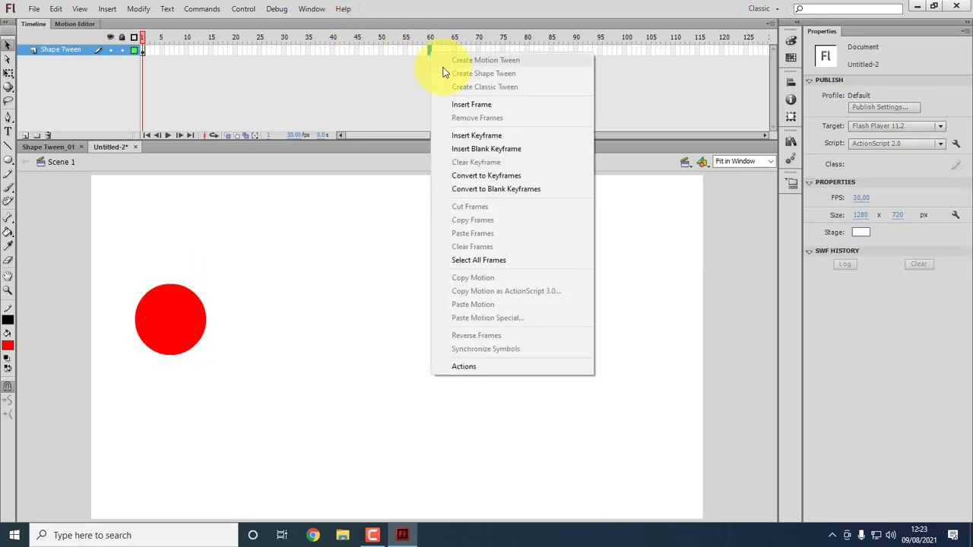
{"action": "left_click", "coordinate": [482, 135]}
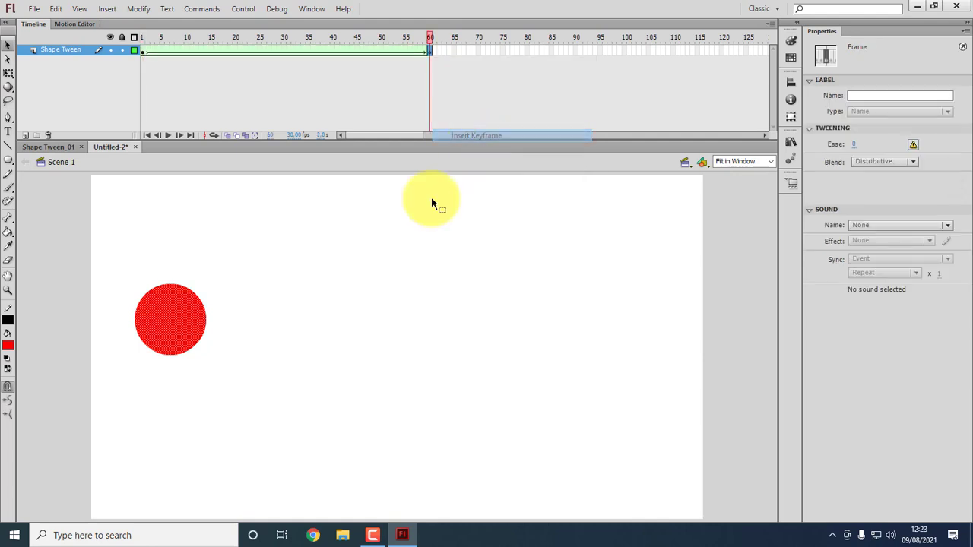
Move the frame 60 circle toward the right part of the stage and bend its left edge inward into a crescent.
{"action": "left_click_drag", "start_coordinate": [152, 321], "coordinate": [513, 322]}
{"action": "left_click", "coordinate": [484, 347]}
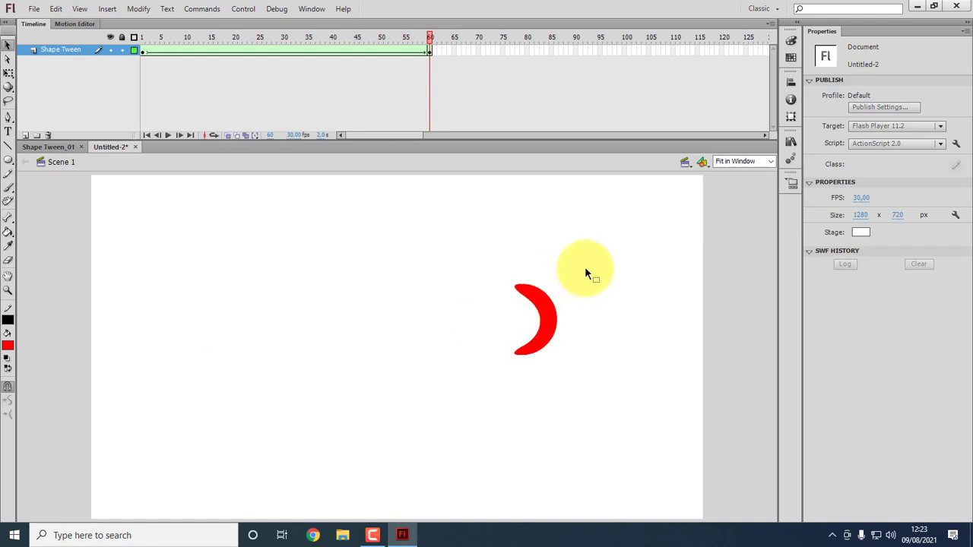
{"action": "left_click_drag", "start_coordinate": [432, 43], "coordinate": [425, 90]}
{"action": "left_click", "coordinate": [430, 49]}
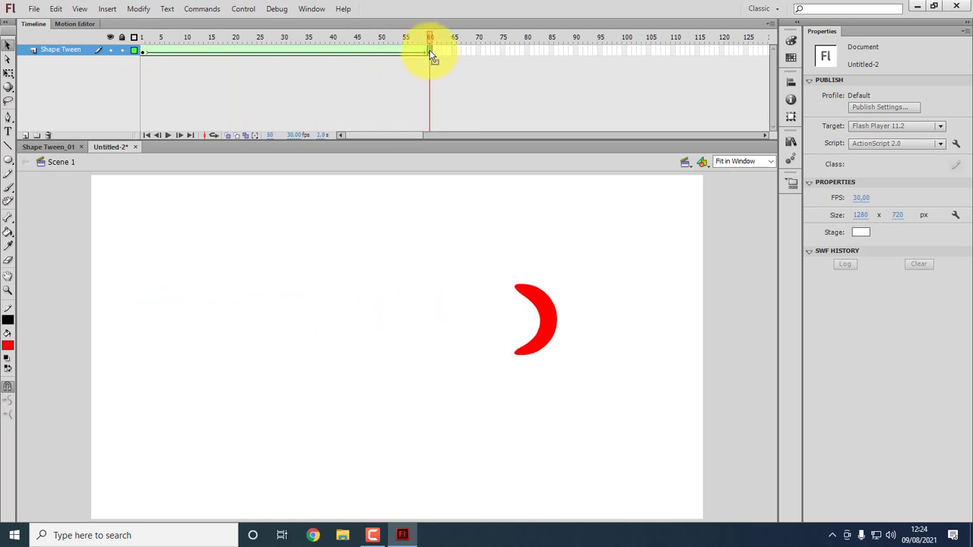
{"action": "left_click", "coordinate": [572, 270]}
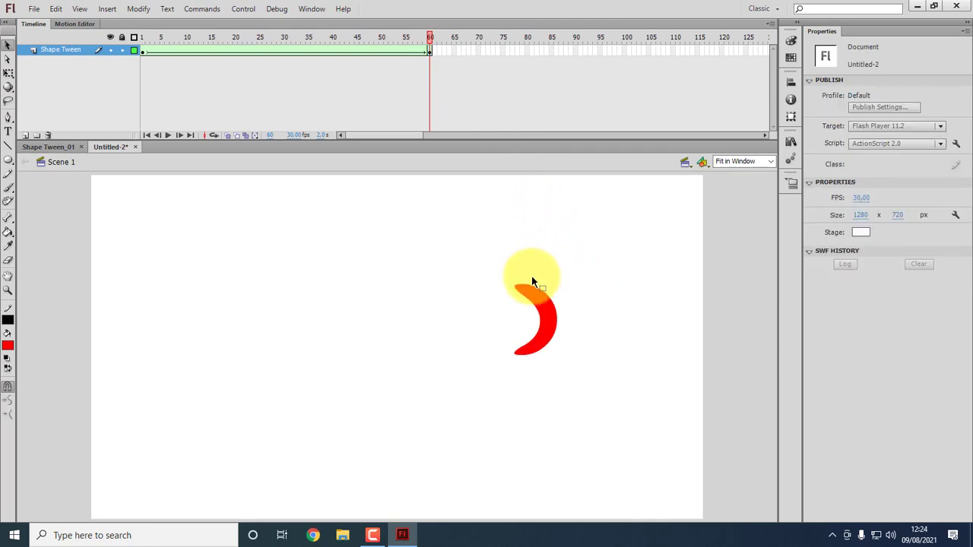
Replace the crescent on frame 60 with the static text "Animation" using the Text tool.
{"action": "left_click", "coordinate": [540, 307]}
{"action": "key", "text": "Delete"}
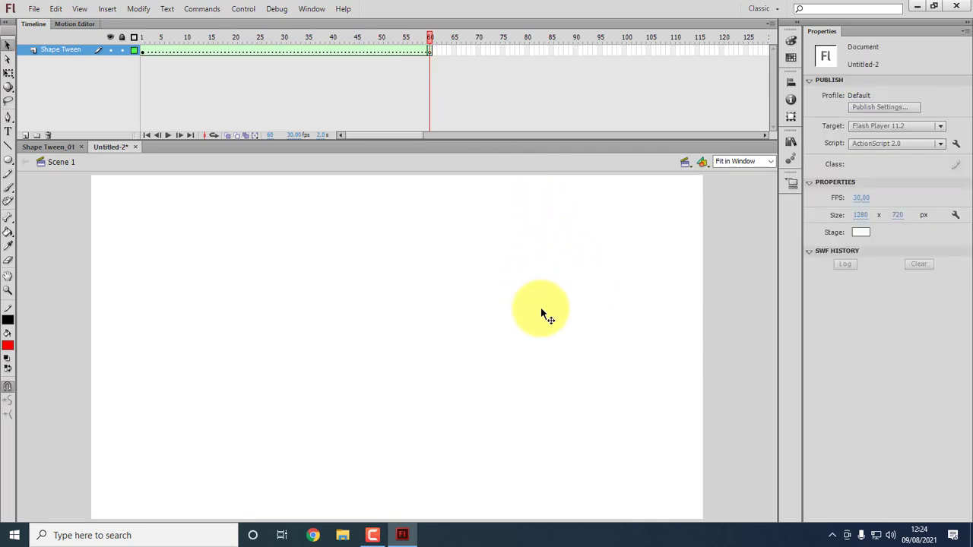
{"action": "left_click", "coordinate": [7, 131]}
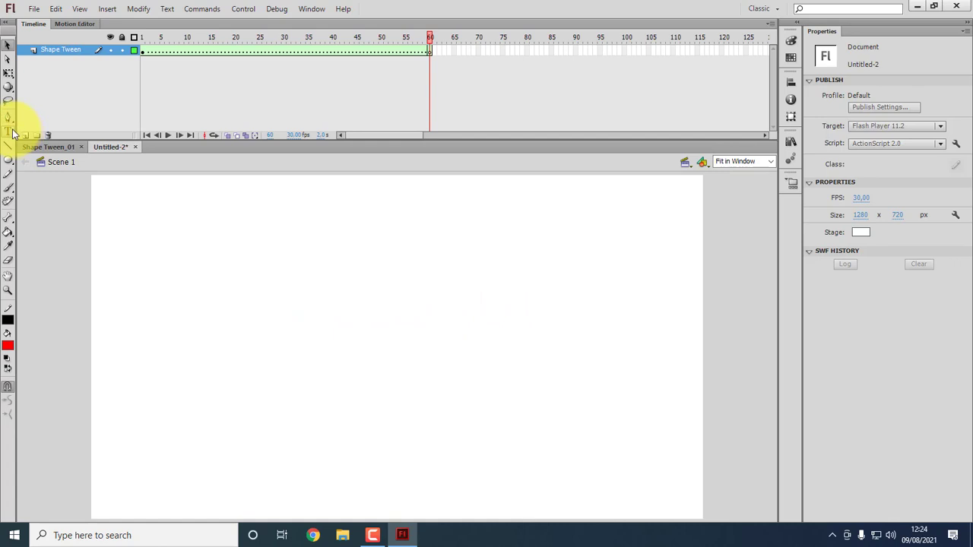
{"action": "left_click", "coordinate": [471, 305]}
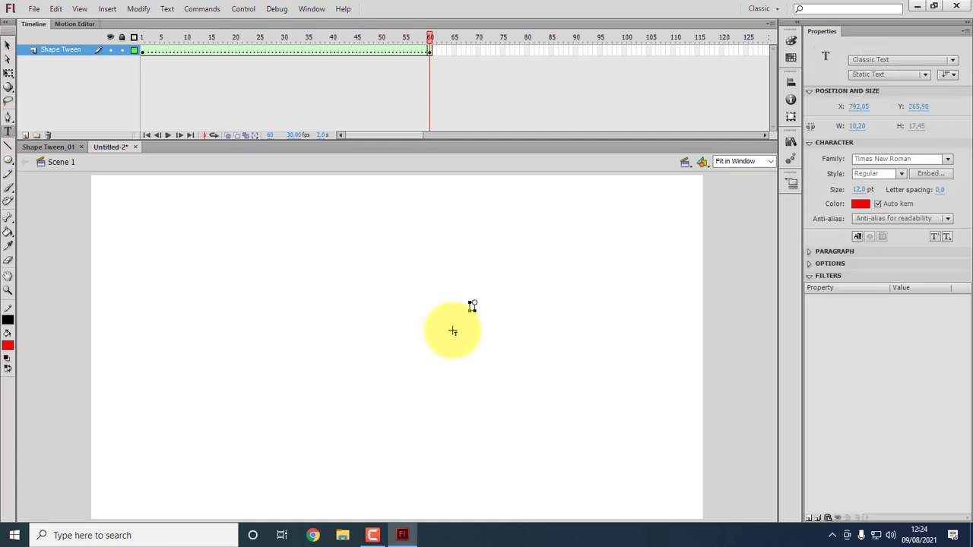
{"action": "type", "text": "Animation"}
{"action": "left_click", "coordinate": [8, 45]}
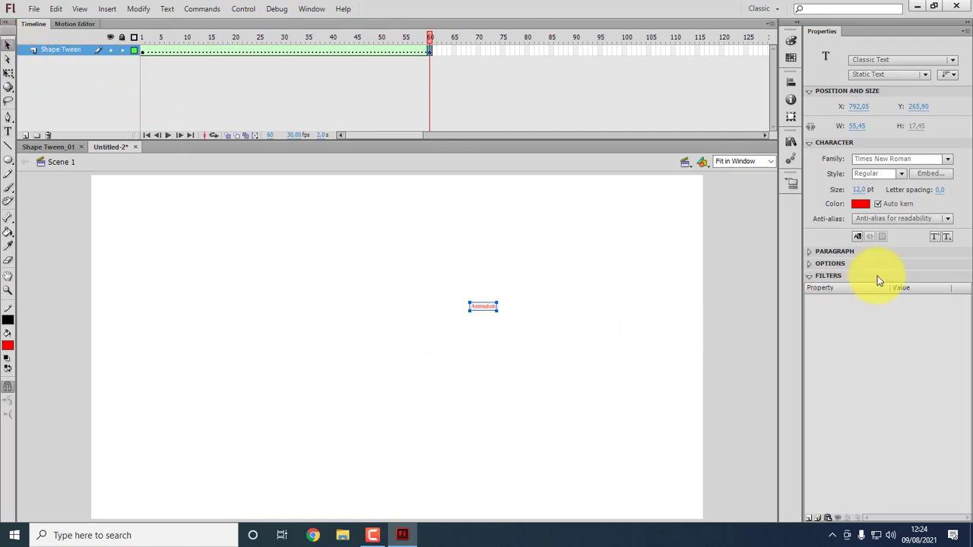
Enlarge the "Animation" text to 66 pt and move it slightly up and left on the stage.
{"action": "left_click_drag", "start_coordinate": [861, 190], "coordinate": [685, 319]}
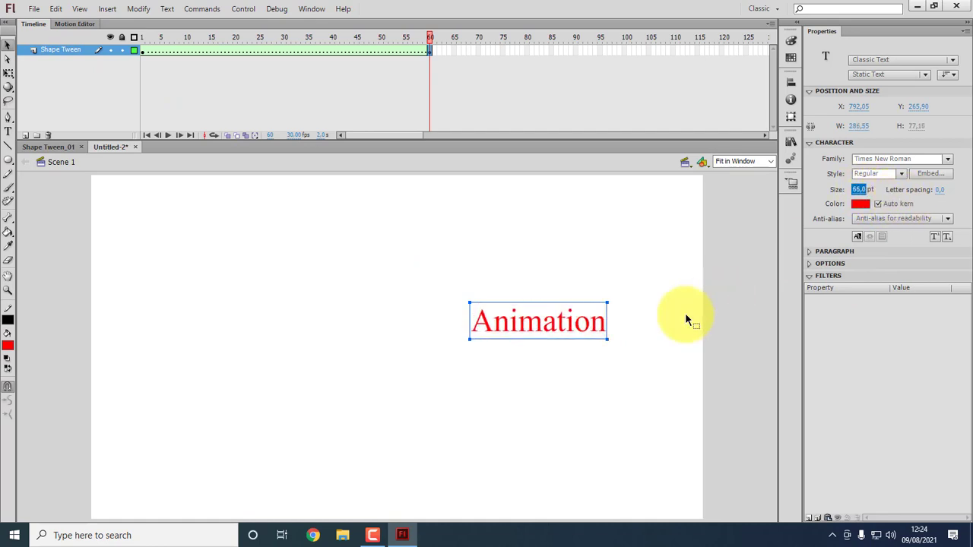
{"action": "left_click_drag", "start_coordinate": [571, 325], "coordinate": [522, 307]}
Set the "Animation" text's font to Trebuchet MS in Bold style.
{"action": "left_click", "coordinate": [946, 158]}
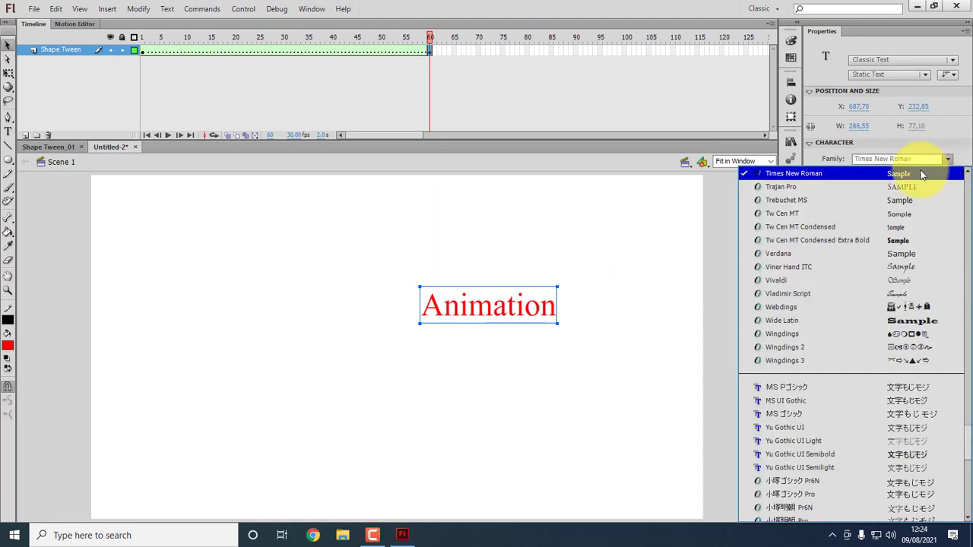
{"action": "left_click", "coordinate": [908, 240]}
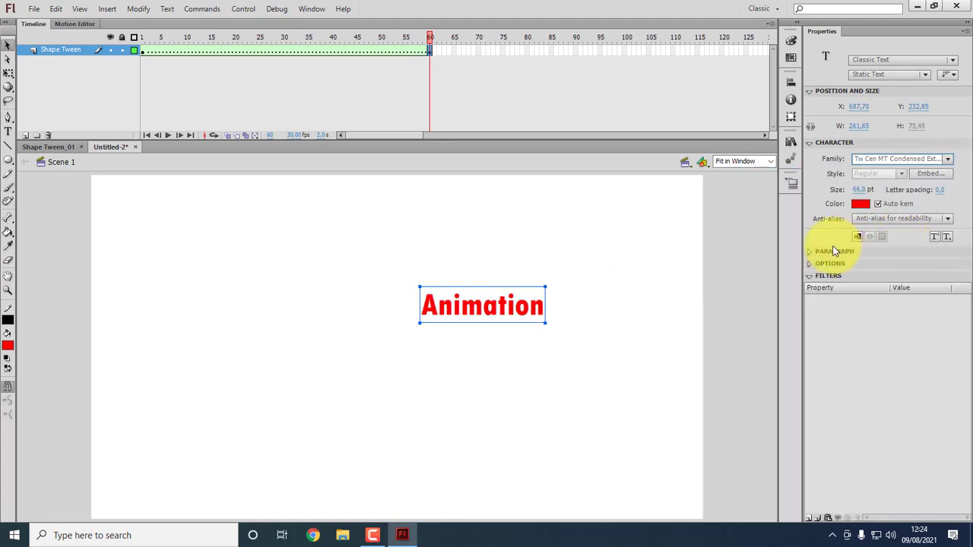
{"action": "left_click", "coordinate": [938, 164]}
{"action": "scroll", "coordinate": [943, 236], "scroll_direction": "up", "scroll_amount": 3}
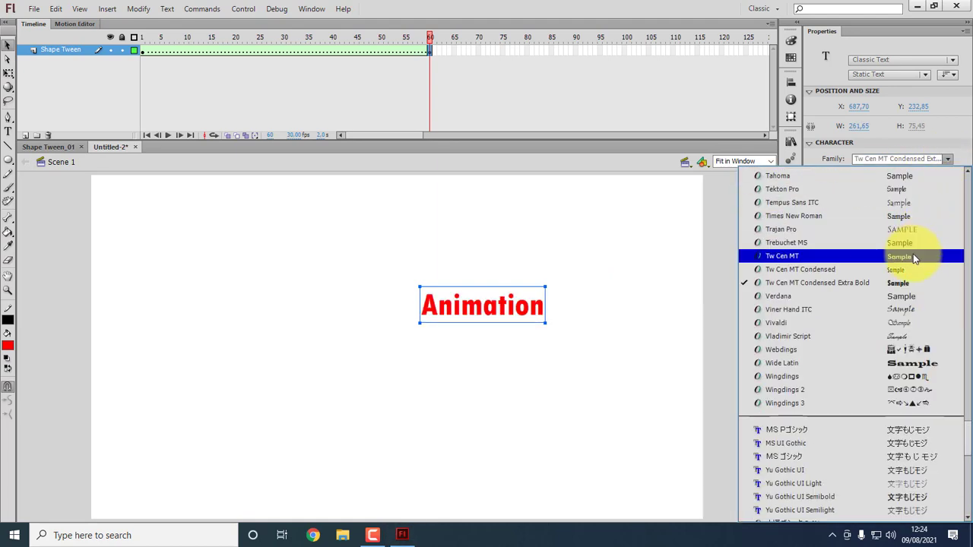
{"action": "left_click", "coordinate": [908, 243]}
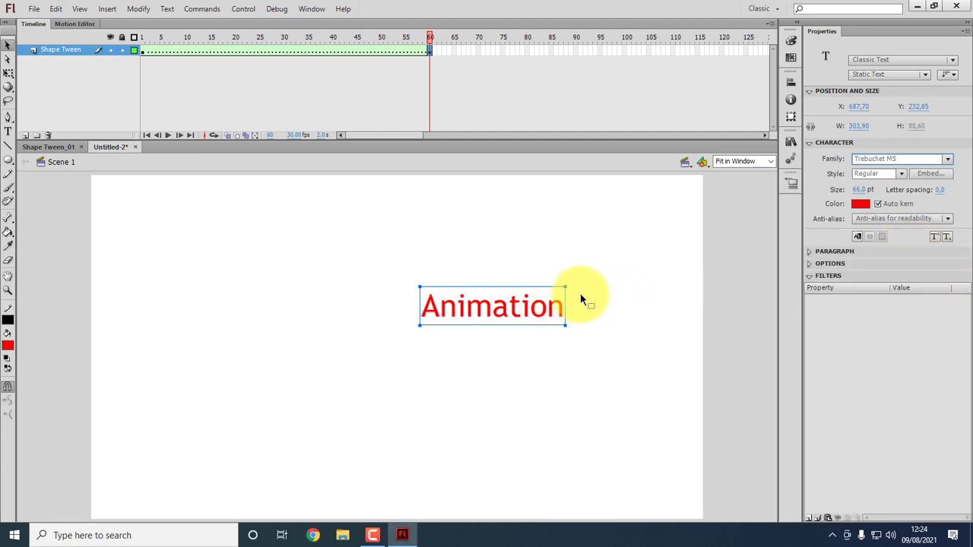
{"action": "left_click", "coordinate": [882, 174]}
{"action": "left_click", "coordinate": [879, 200]}
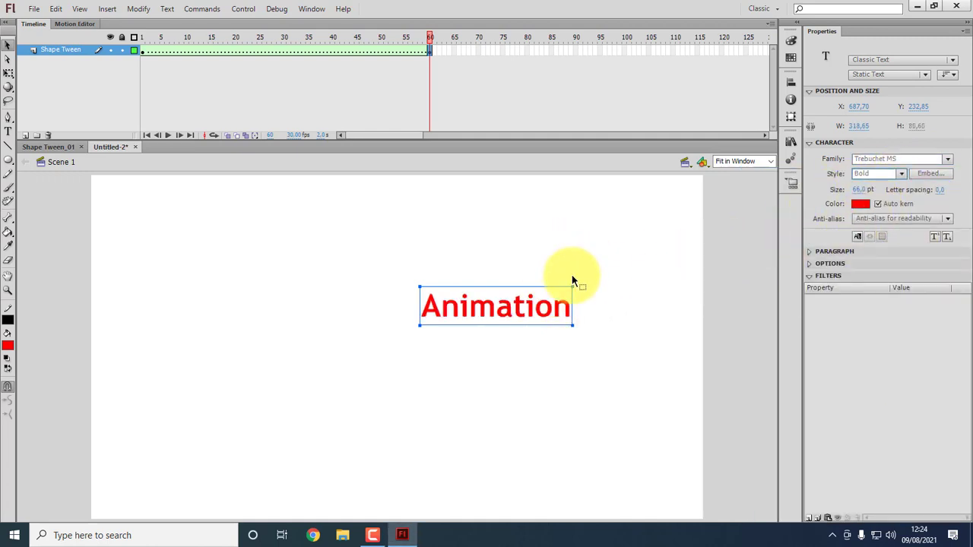
Color the "Animation" text blue and set its size to 50 pt.
{"action": "left_click", "coordinate": [860, 203]}
{"action": "left_click", "coordinate": [837, 273]}
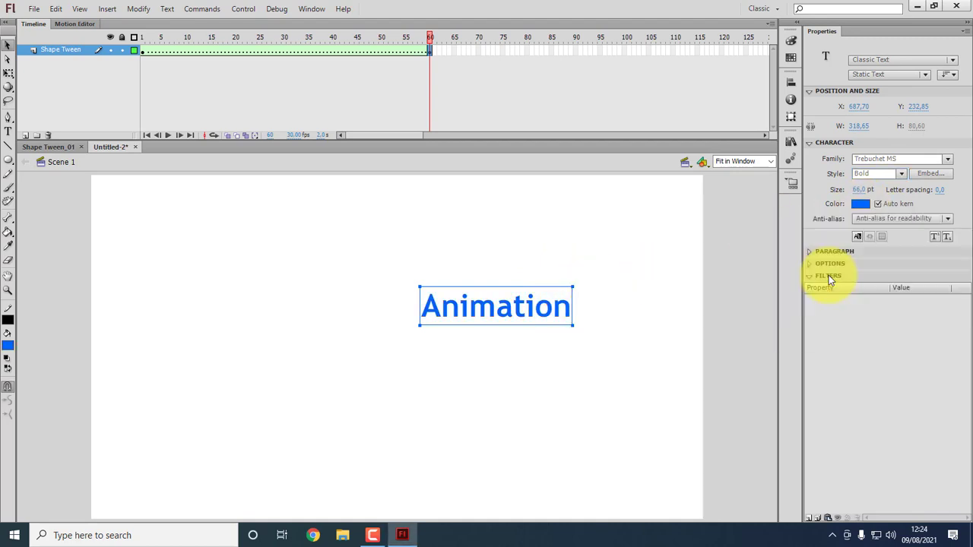
{"action": "left_click", "coordinate": [538, 264]}
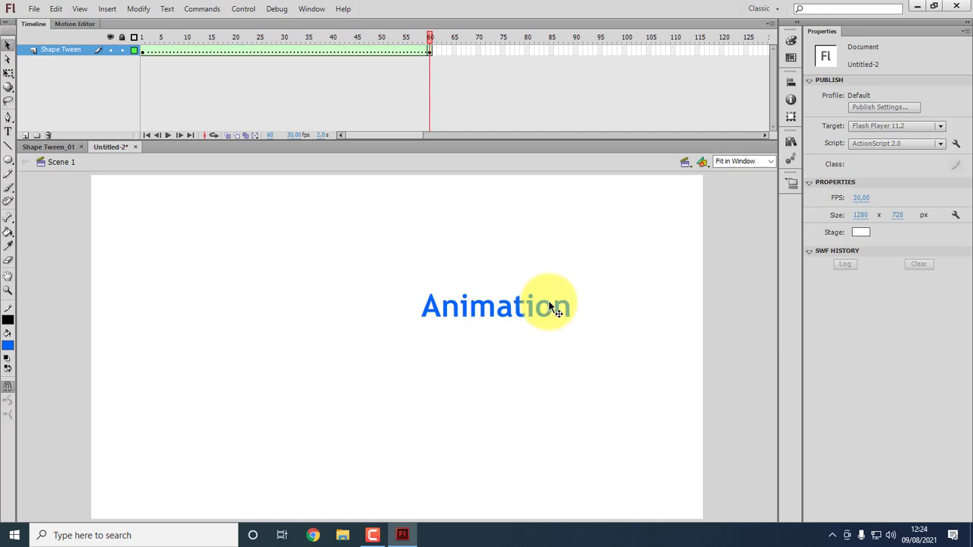
{"action": "left_click", "coordinate": [557, 310]}
{"action": "left_click_drag", "start_coordinate": [859, 189], "coordinate": [848, 190]}
{"action": "left_click", "coordinate": [522, 250]}
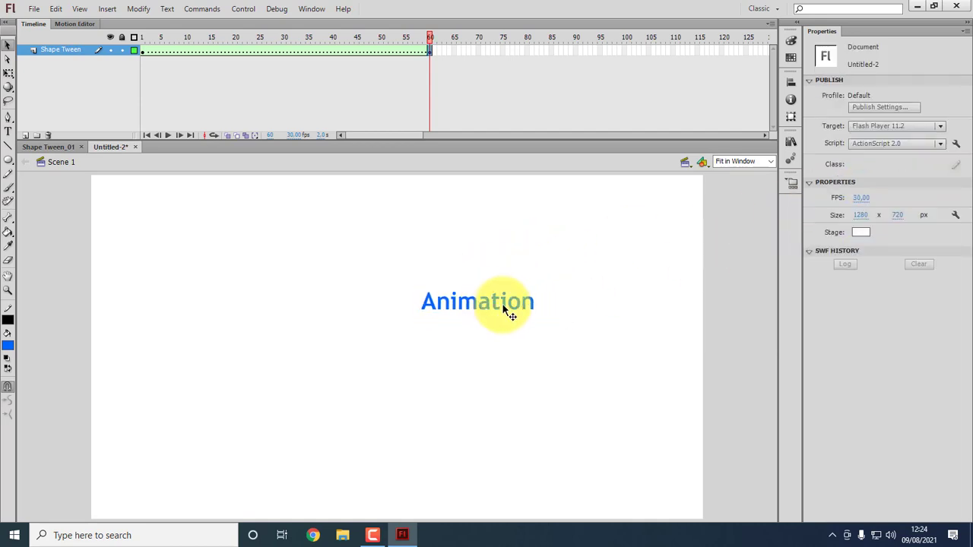
Duplicate the "Animation" text and place the copy directly beneath the original, aligned to its left edge.
{"action": "left_click", "coordinate": [501, 303]}
{"action": "key", "text": "ctrl+c"}
{"action": "left_click", "coordinate": [537, 255]}
{"action": "key", "text": "ctrl+v"}
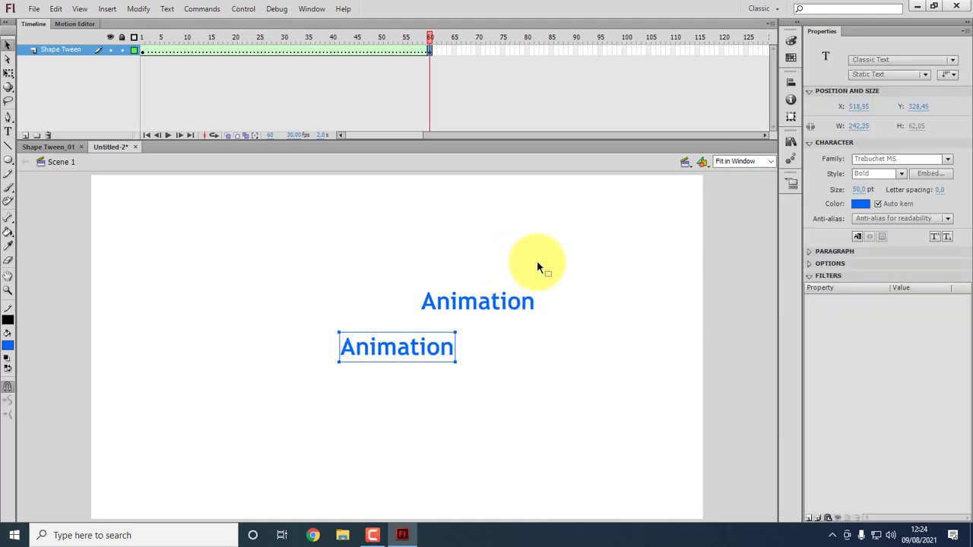
{"action": "left_click_drag", "start_coordinate": [440, 350], "coordinate": [521, 332]}
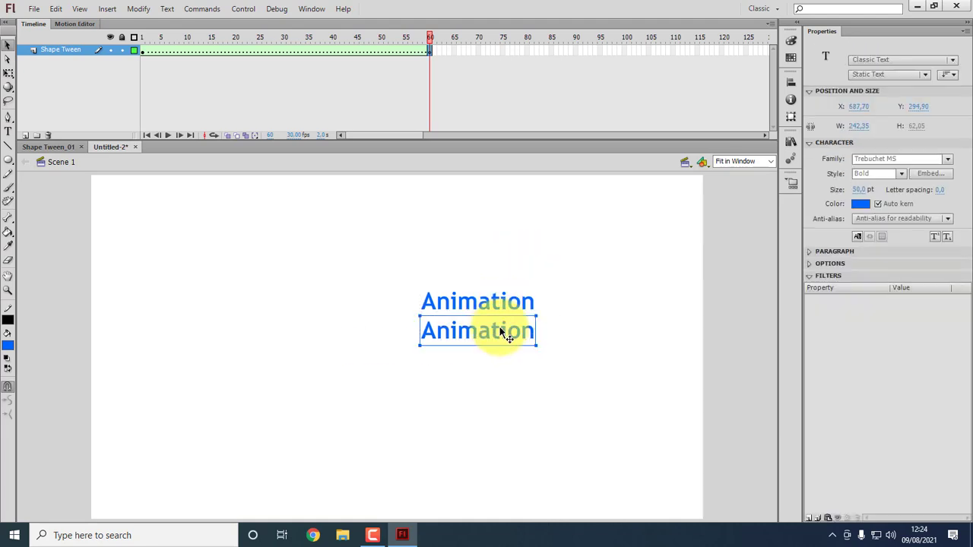
Change the lower text copy to read "by" followed by the author's name.
{"action": "key", "text": "t"}
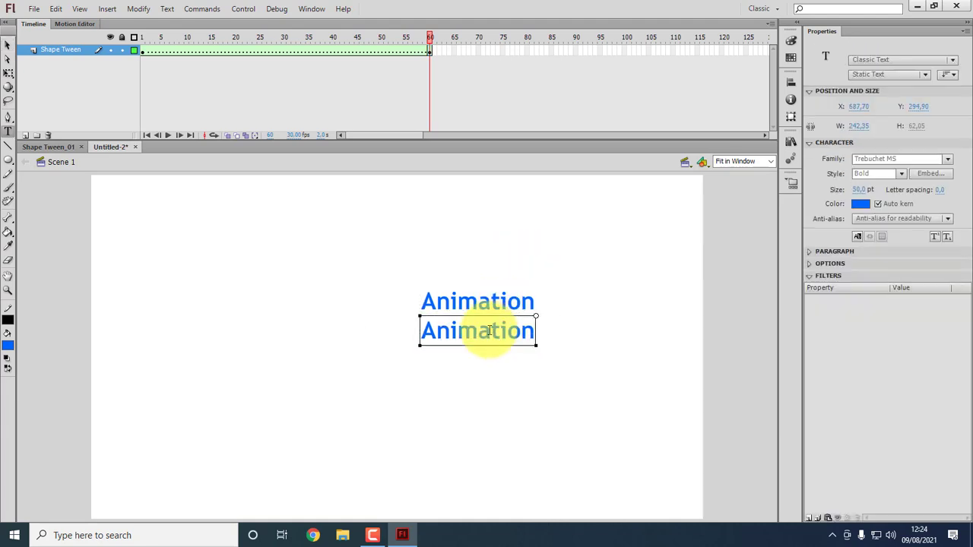
{"action": "double_click", "coordinate": [488, 331]}
{"action": "type", "text": "by DONI"}
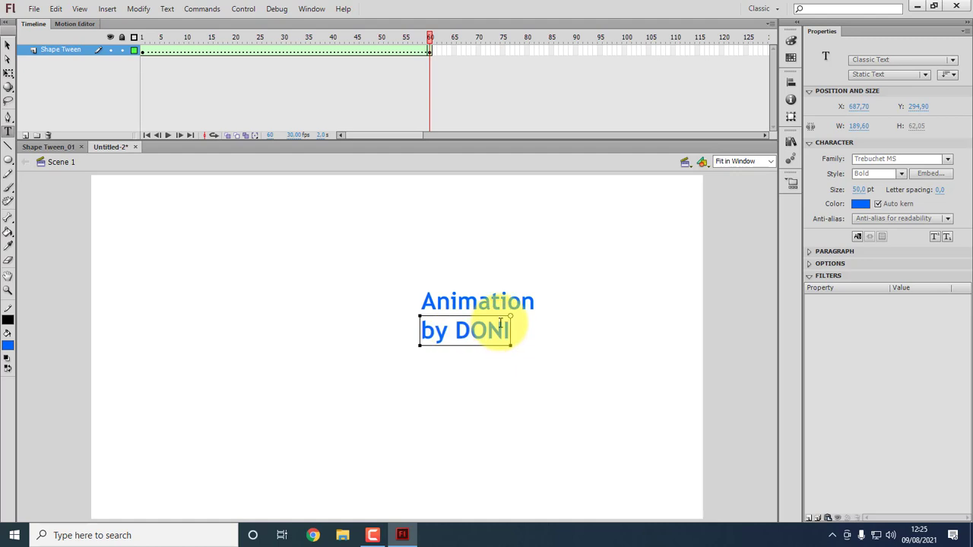
Reduce the author line's text size to 22 pt and move it beneath the right end of "Animation".
{"action": "left_click", "coordinate": [523, 391]}
{"action": "left_click", "coordinate": [7, 46]}
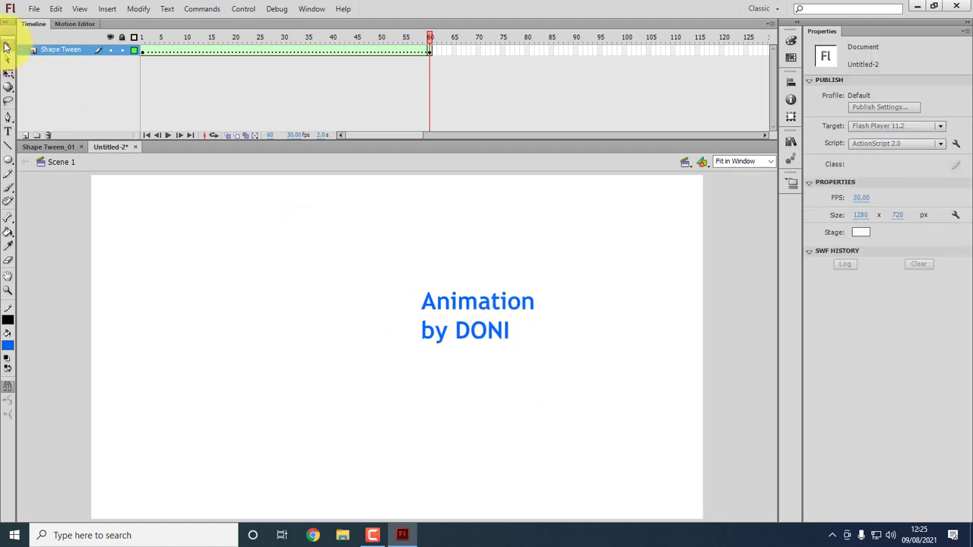
{"action": "left_click", "coordinate": [505, 339]}
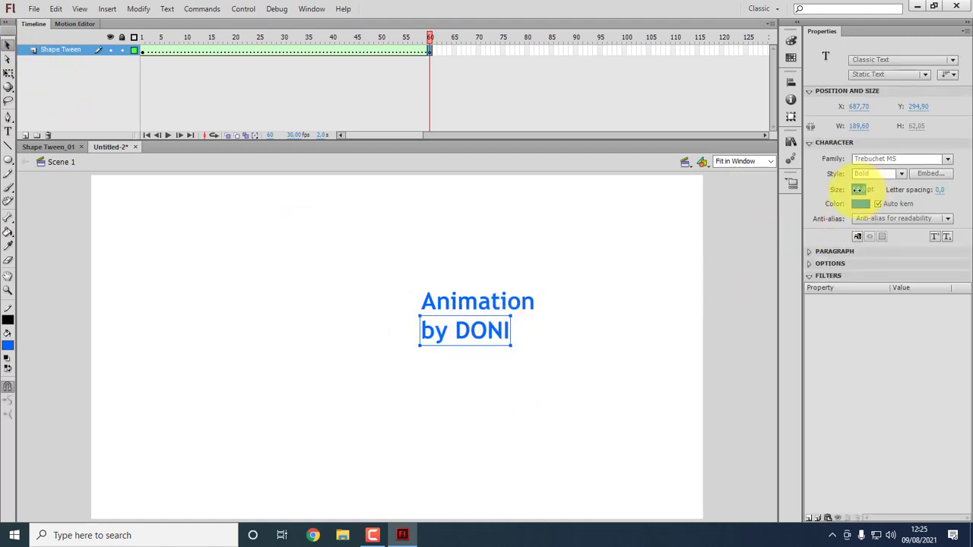
{"action": "left_click_drag", "start_coordinate": [857, 190], "coordinate": [848, 195]}
{"action": "left_click_drag", "start_coordinate": [459, 322], "coordinate": [533, 326]}
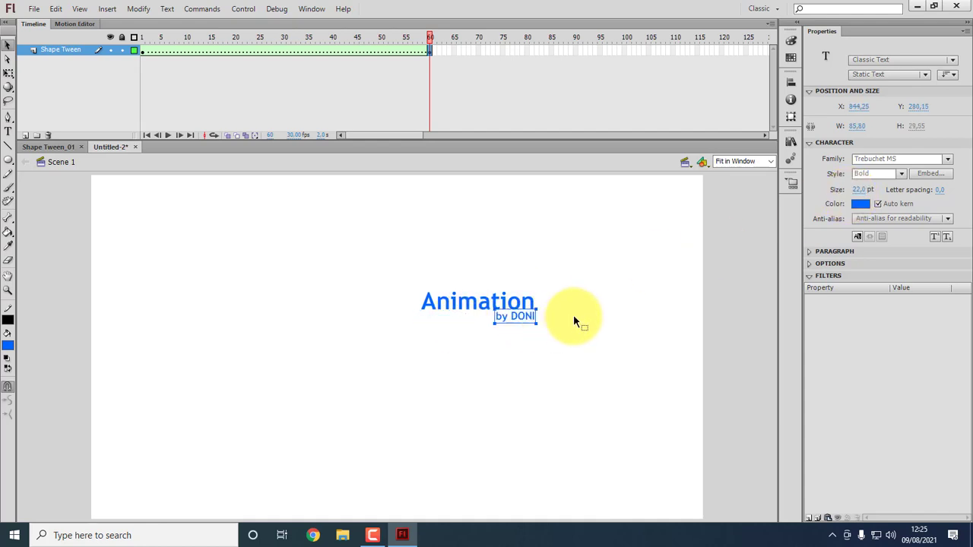
Nudge the author line slightly down and left, and color it black (#000000).
{"action": "key", "text": "Down"}
{"action": "key", "text": "Down"}
{"action": "key", "text": "Left"}
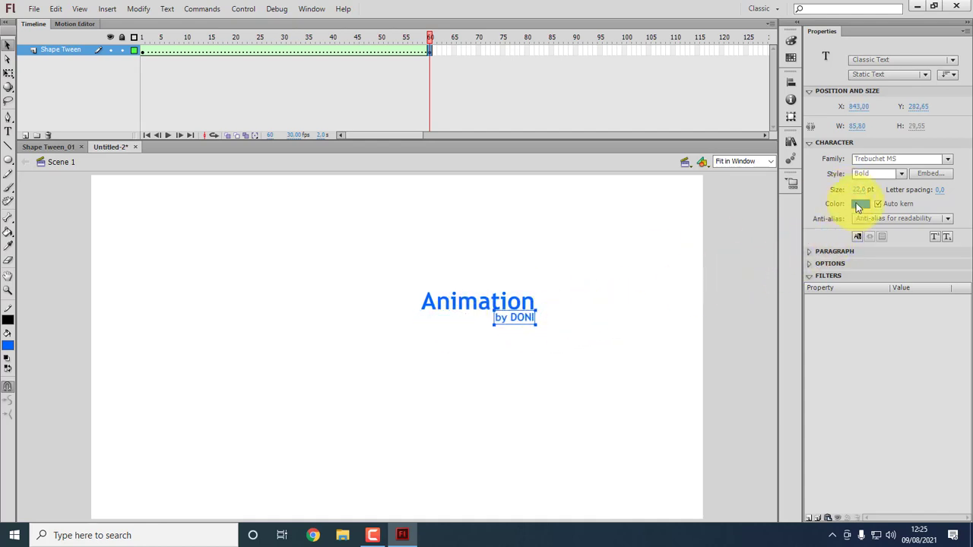
{"action": "left_click", "coordinate": [862, 204]}
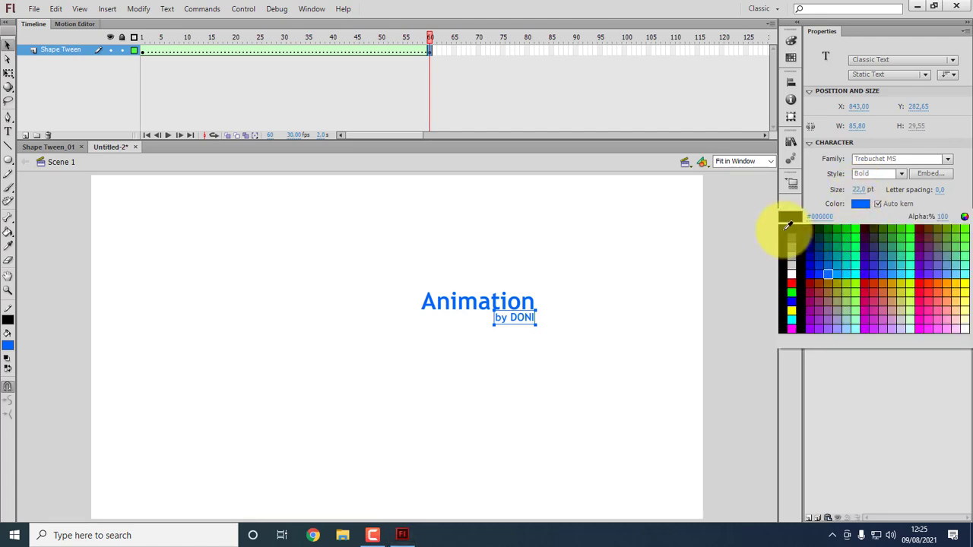
{"action": "left_click", "coordinate": [786, 228]}
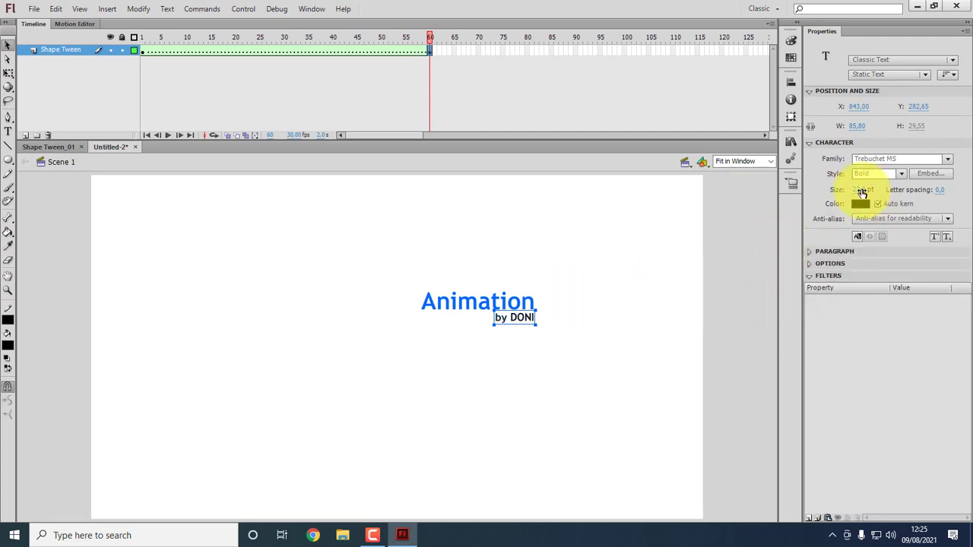
Set the author line's text size to 30 pt and realign its right edge with the end of "Animation".
{"action": "left_click_drag", "start_coordinate": [855, 189], "coordinate": [859, 190]}
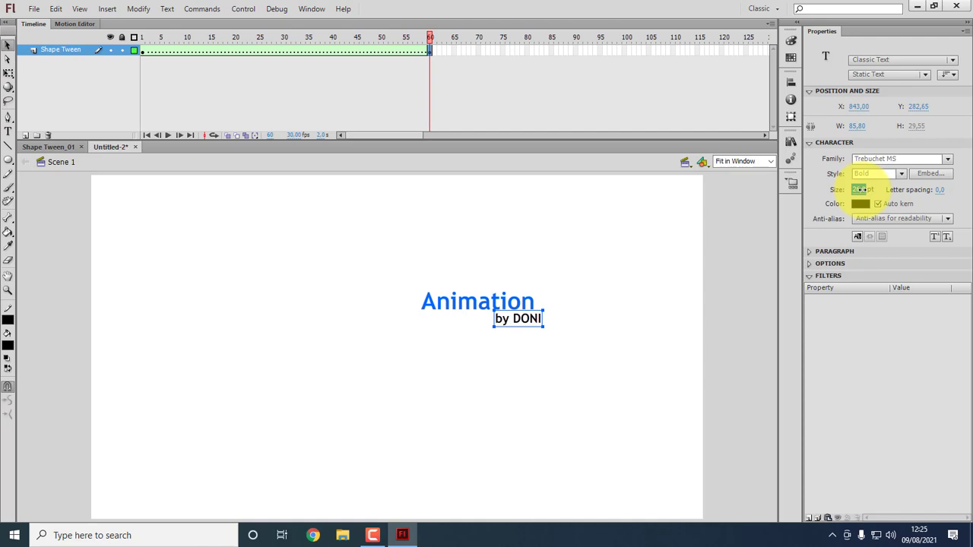
{"action": "type", "text": "30"}
{"action": "key", "text": "Return"}
{"action": "left_click_drag", "start_coordinate": [551, 326], "coordinate": [535, 321]}
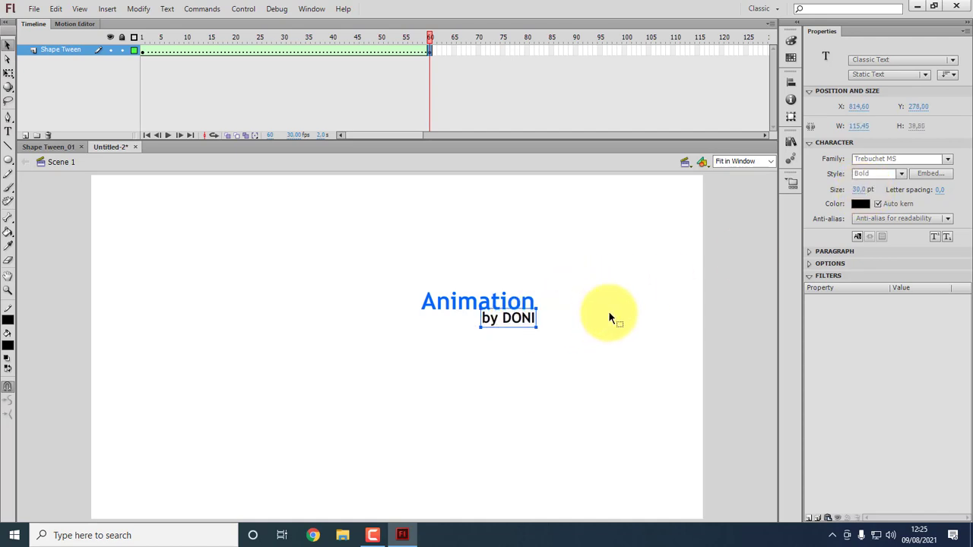
{"action": "left_click", "coordinate": [622, 327]}
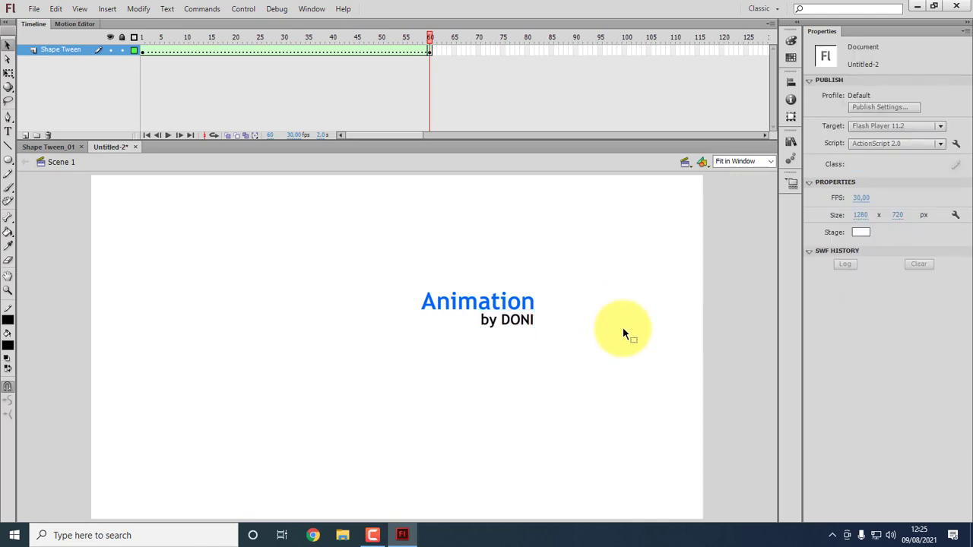
On frame 60, move both text lines straight down together to about Y 299, near the stage's vertical middle.
{"action": "left_click_drag", "start_coordinate": [428, 48], "coordinate": [143, 70]}
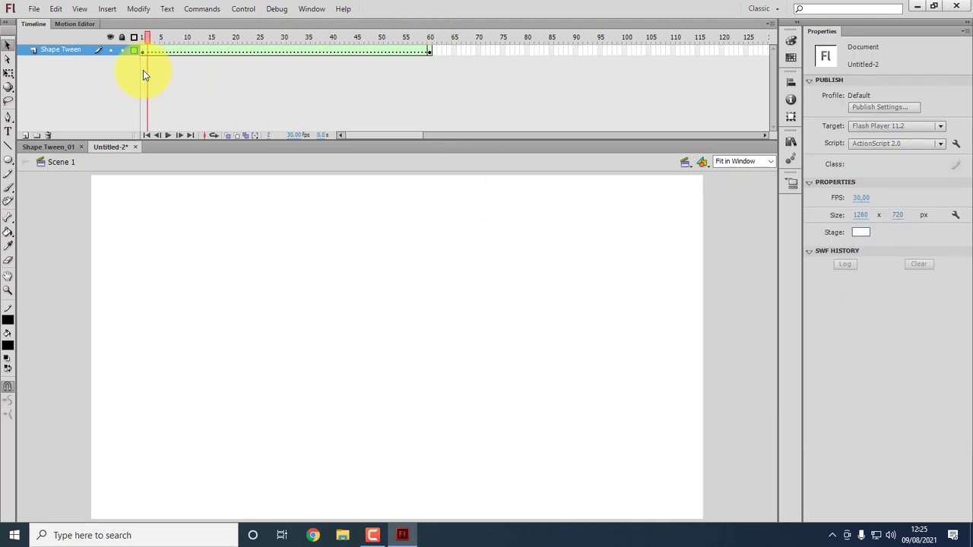
{"action": "left_click", "coordinate": [429, 50]}
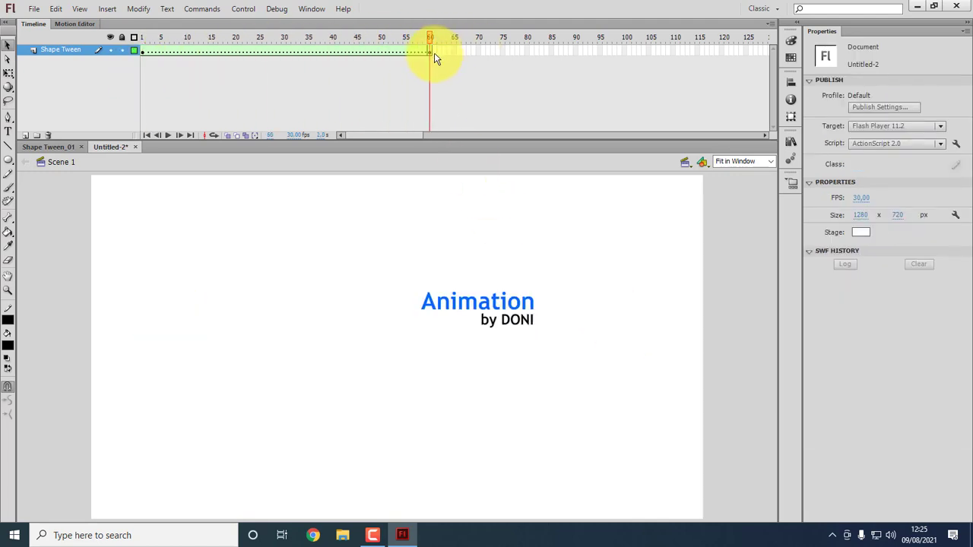
{"action": "left_click", "coordinate": [432, 50]}
{"action": "left_click", "coordinate": [535, 327]}
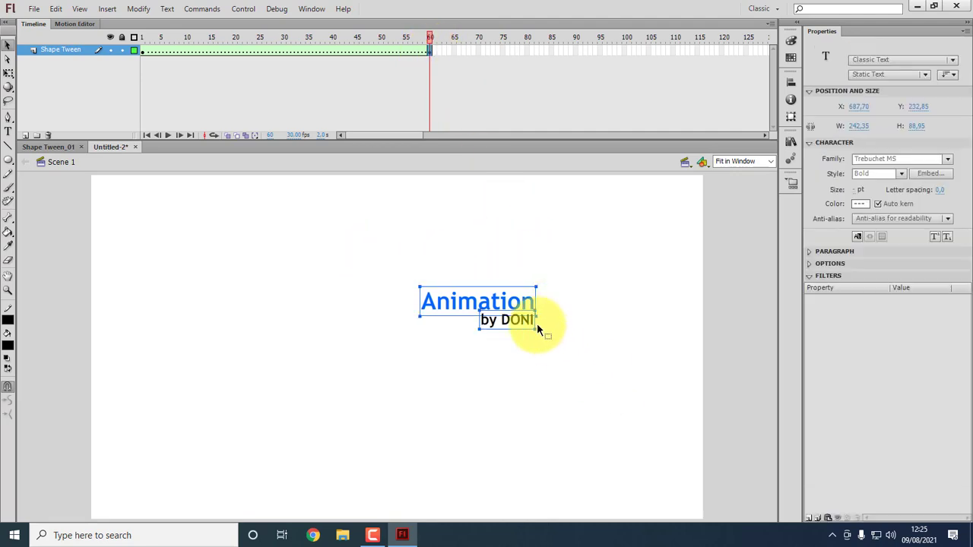
{"action": "left_click_drag", "start_coordinate": [530, 307], "coordinate": [524, 338]}
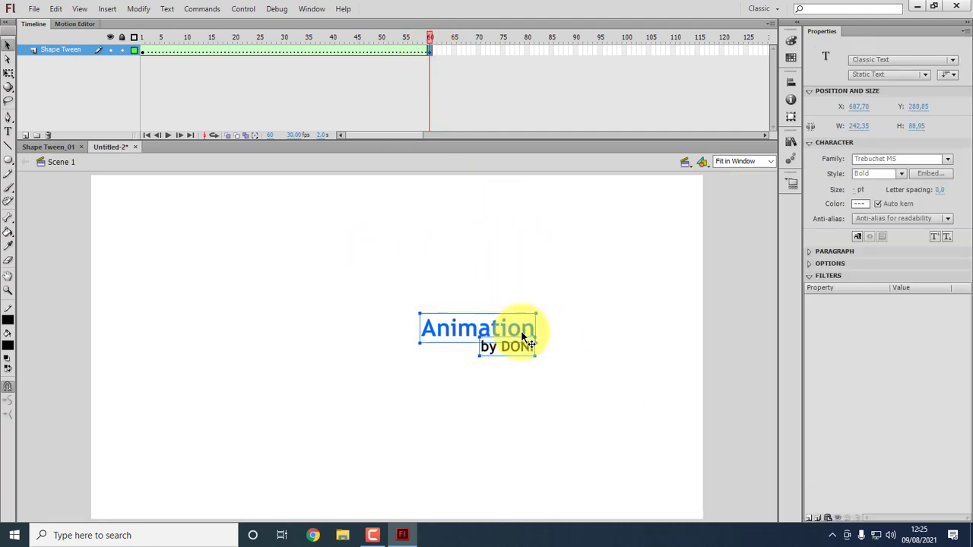
{"action": "left_click", "coordinate": [582, 319]}
{"action": "left_click_drag", "start_coordinate": [398, 299], "coordinate": [646, 414]}
{"action": "left_click_drag", "start_coordinate": [531, 351], "coordinate": [532, 356]}
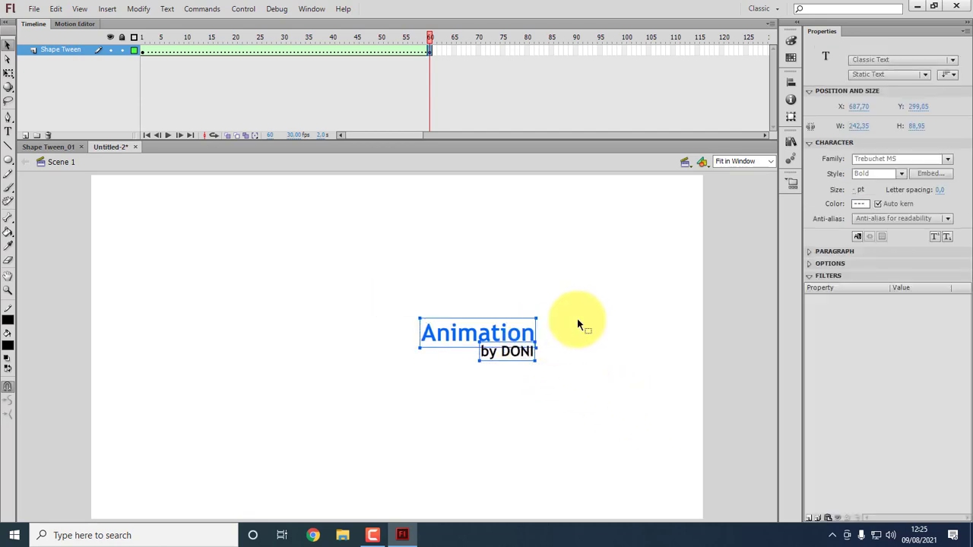
{"action": "left_click", "coordinate": [582, 313]}
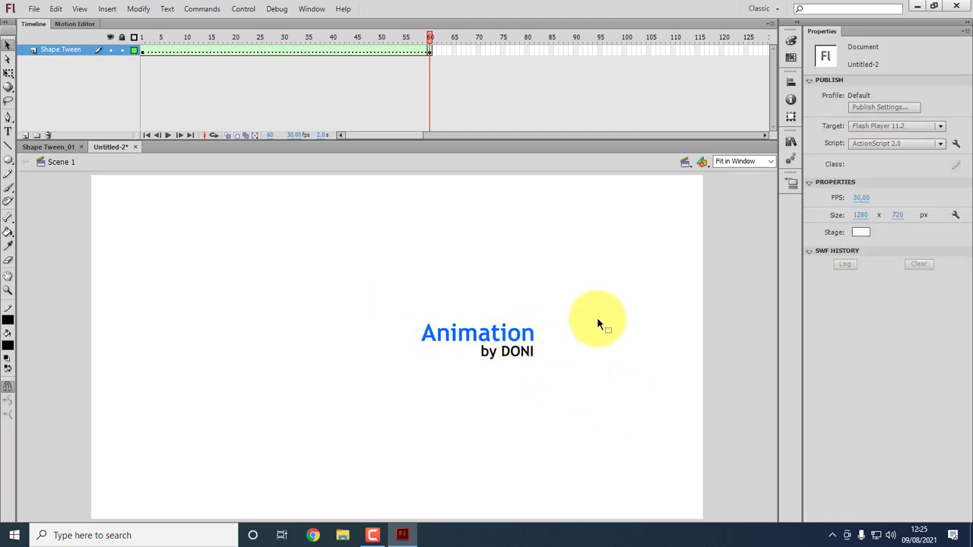
Select both text lines on frame 60 and break them apart twice, first into letters and again into shapes.
{"action": "left_click_drag", "start_coordinate": [399, 294], "coordinate": [605, 414]}
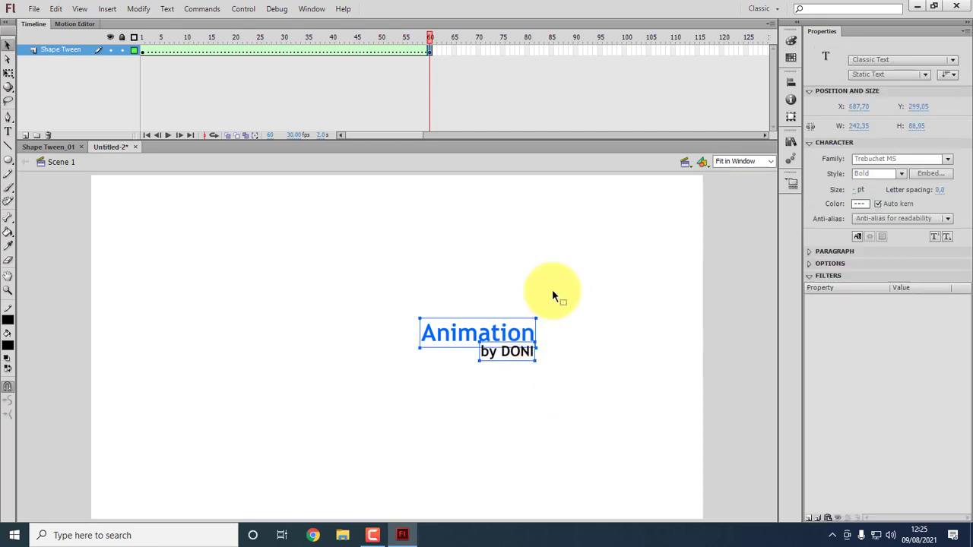
{"action": "left_click", "coordinate": [617, 302]}
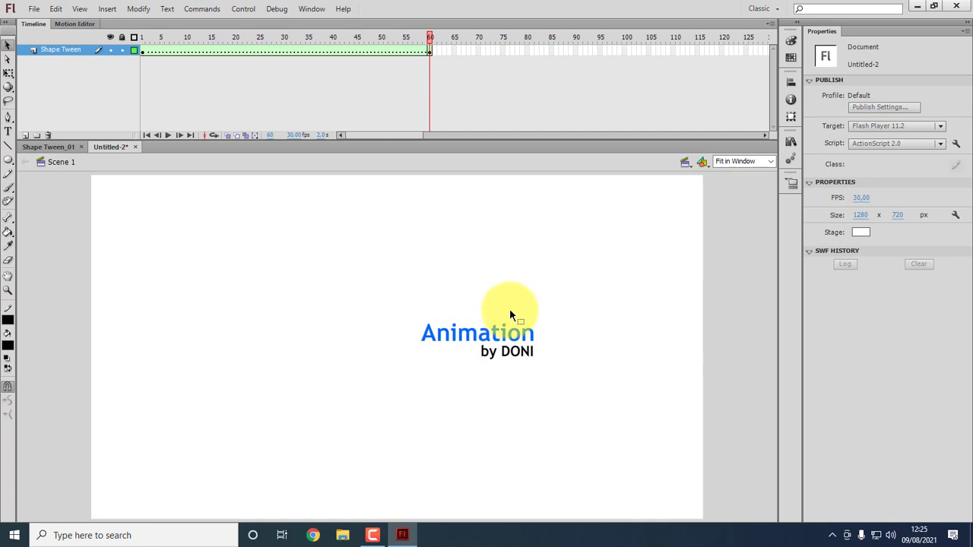
{"action": "key", "text": "ctrl+a"}
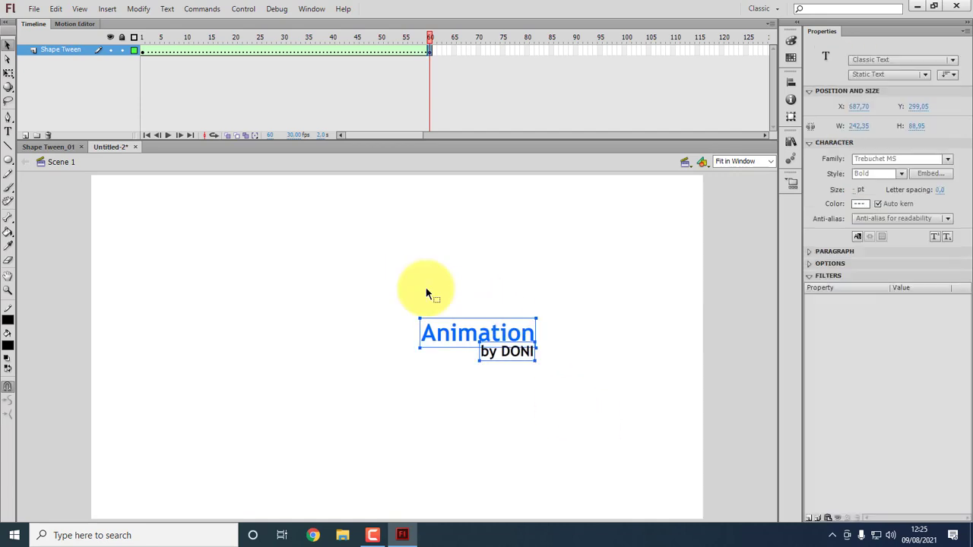
{"action": "left_click", "coordinate": [138, 8]}
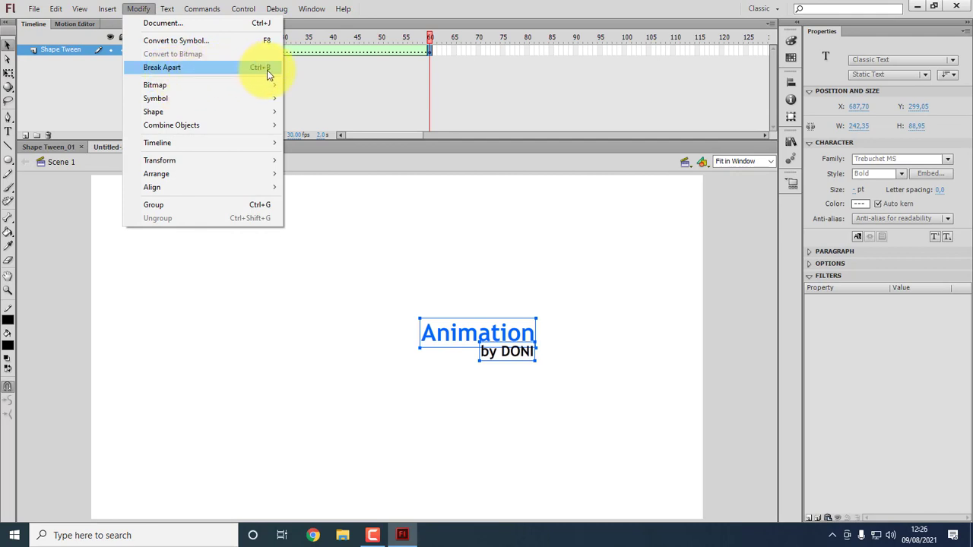
{"action": "left_click", "coordinate": [176, 69]}
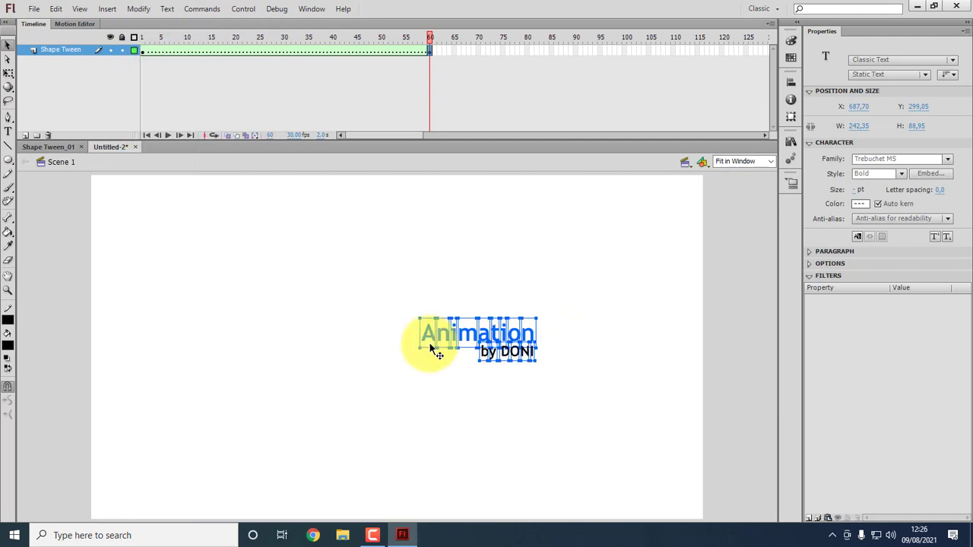
{"action": "key", "text": "ctrl+b"}
{"action": "left_click", "coordinate": [569, 290]}
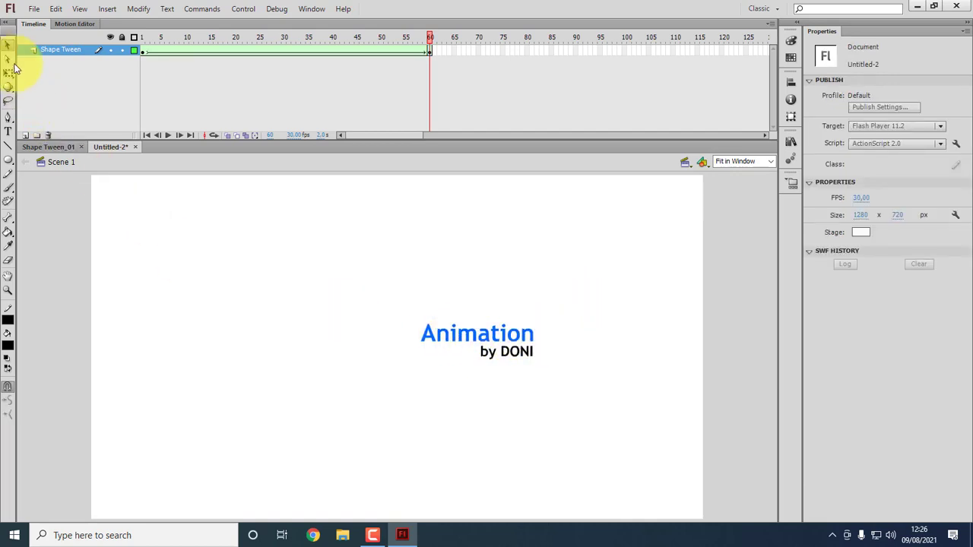
Check that the letter "o" in "Animation" is a shape and scrub the timeline to review the tween.
{"action": "left_click", "coordinate": [520, 334]}
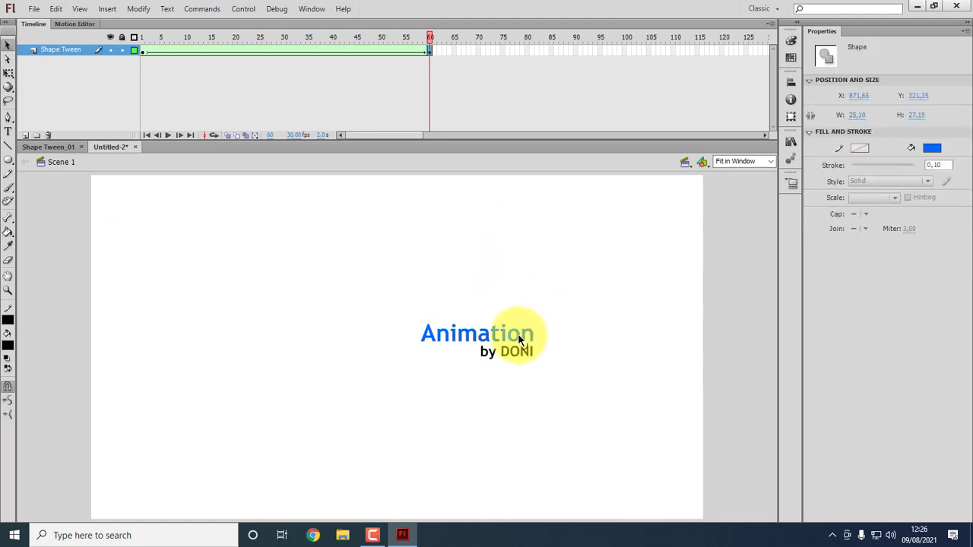
{"action": "left_click", "coordinate": [568, 331]}
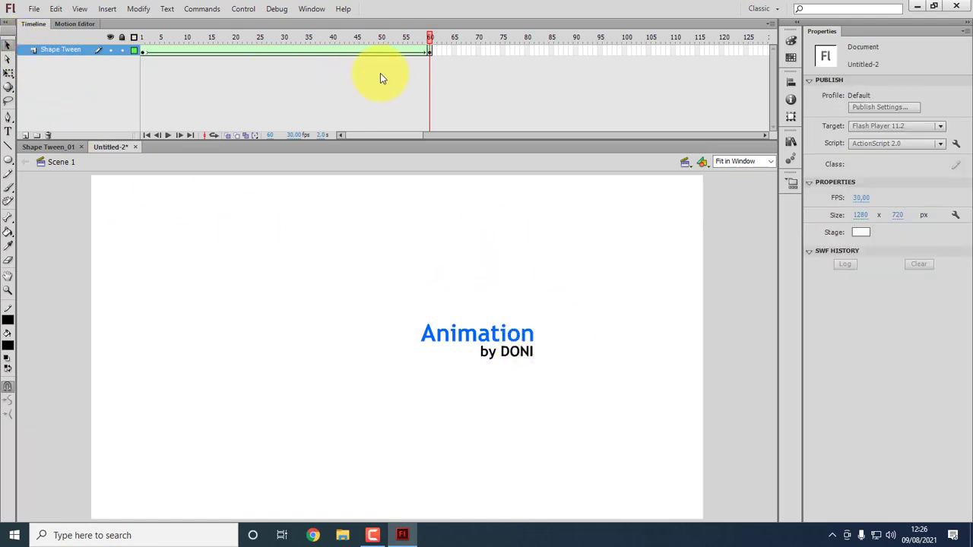
{"action": "mouse_move", "coordinate": [432, 39]}
{"action": "left_mouse_down"}
{"action": "mouse_move", "coordinate": [130, 43]}
{"action": "mouse_move", "coordinate": [191, 60]}
{"action": "mouse_move", "coordinate": [426, 76]}
{"action": "mouse_move", "coordinate": [129, 65]}
{"action": "mouse_move", "coordinate": [424, 51]}
{"action": "mouse_move", "coordinate": [433, 53]}
{"action": "mouse_move", "coordinate": [124, 69]}
{"action": "mouse_move", "coordinate": [241, 72]}
{"action": "mouse_move", "coordinate": [441, 52]}
{"action": "left_mouse_up"}
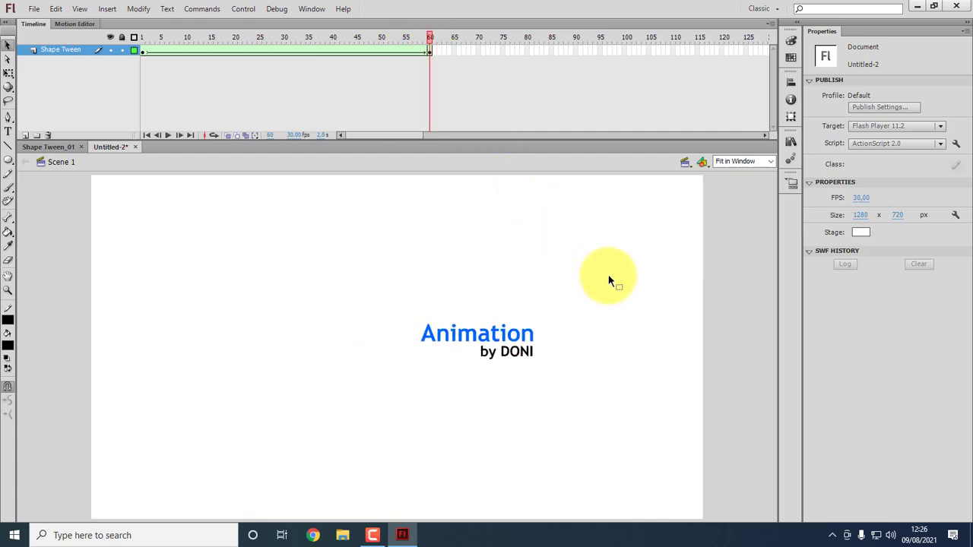
Save the document under the name Shape Tween_03 as a Flash CS6 document in the folder containing Shape Tween_01.
{"action": "left_click", "coordinate": [34, 8]}
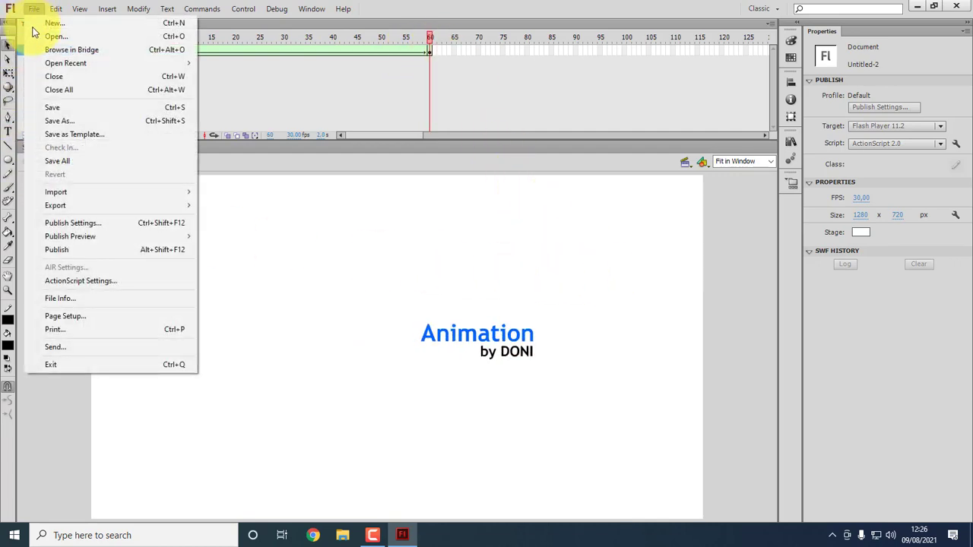
{"action": "left_click", "coordinate": [66, 122]}
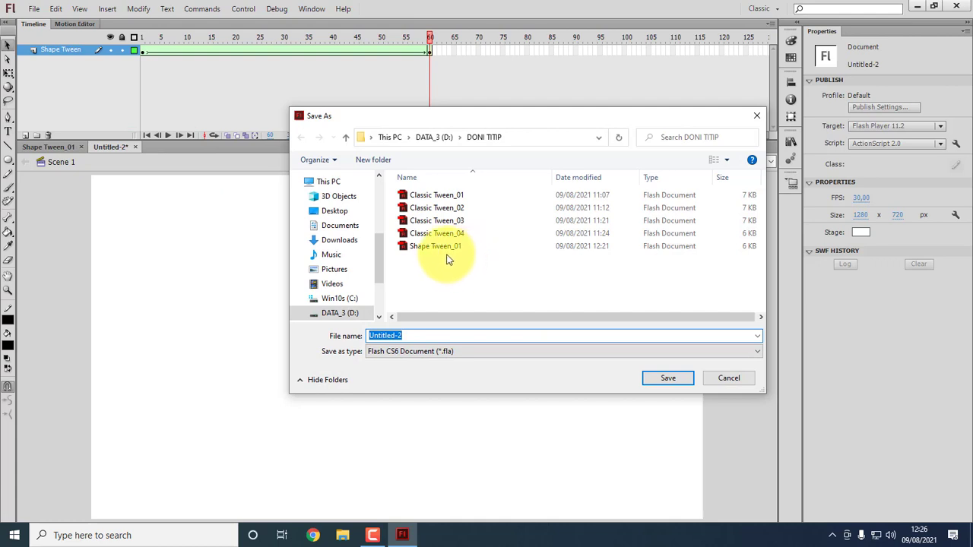
{"action": "left_click", "coordinate": [444, 248]}
{"action": "left_click", "coordinate": [450, 335]}
{"action": "left_click", "coordinate": [450, 335]}
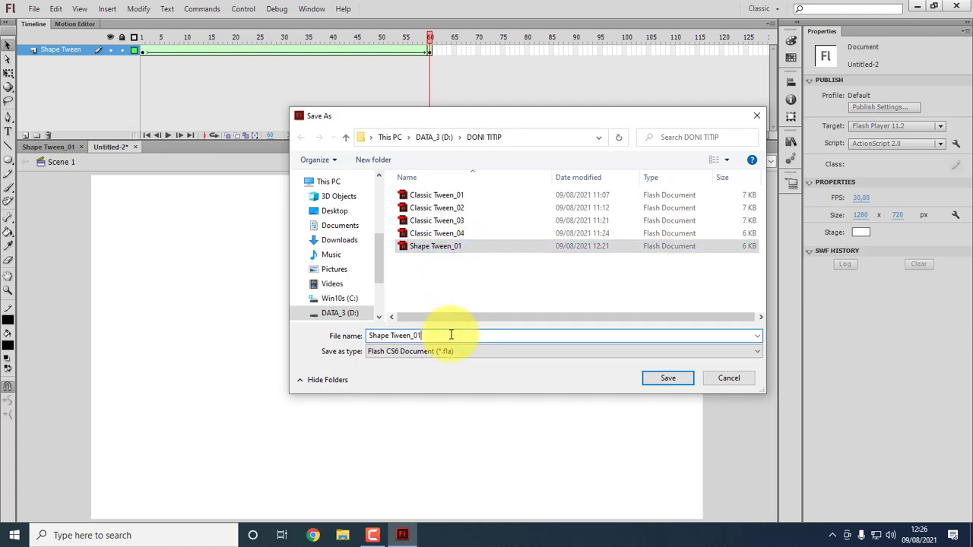
{"action": "key", "text": "BackSpace"}
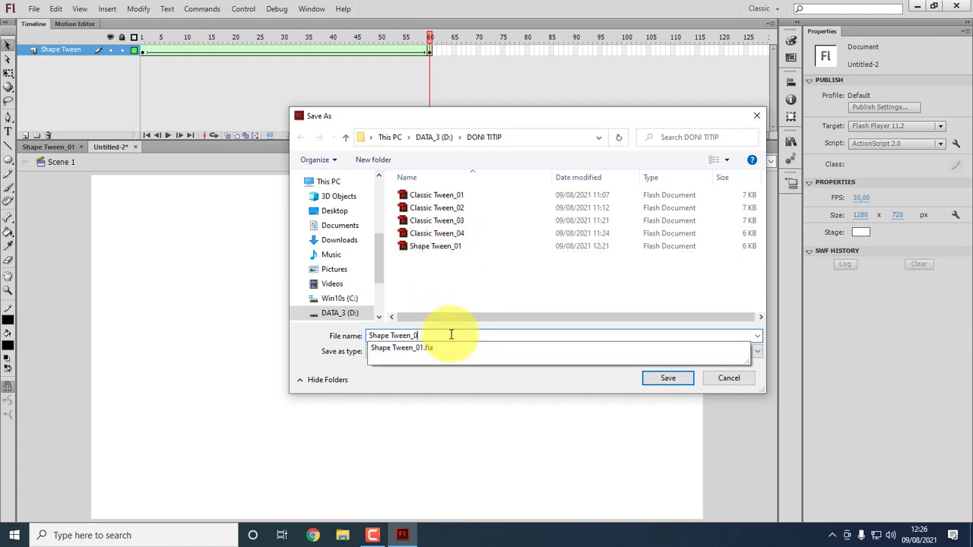
{"action": "type", "text": "3"}
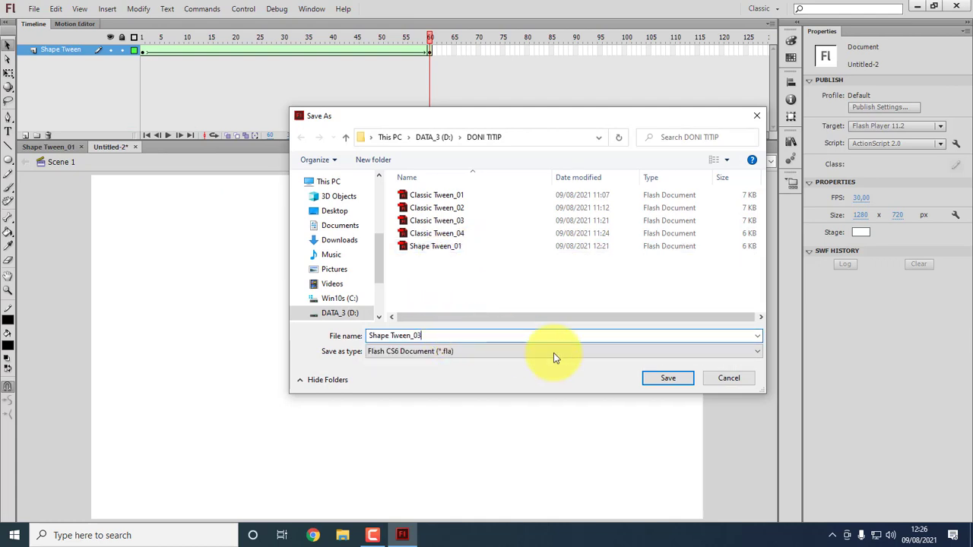
{"action": "left_click", "coordinate": [669, 379]}
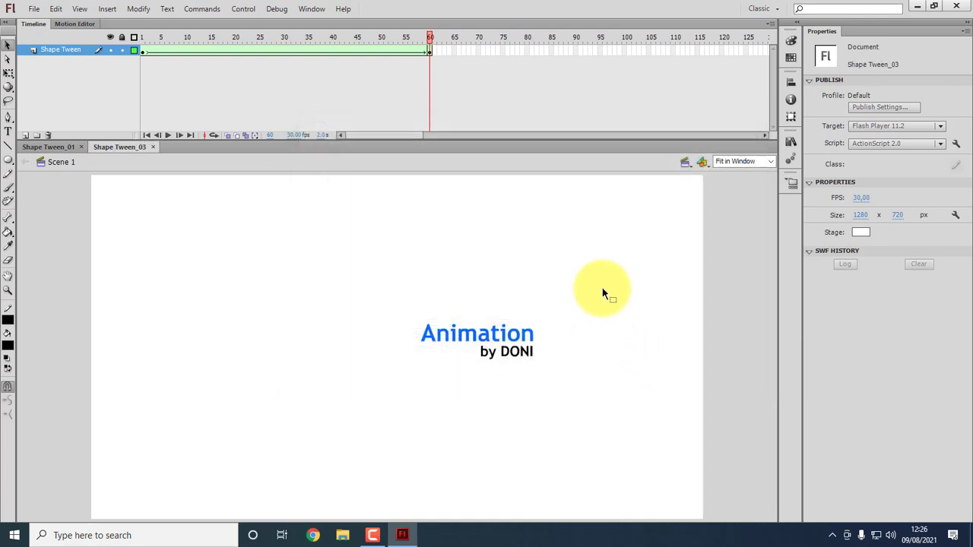
Create a new ActionScript 2.0 document of 1280 x 720 px at 30 fps.
{"action": "left_click", "coordinate": [34, 8]}
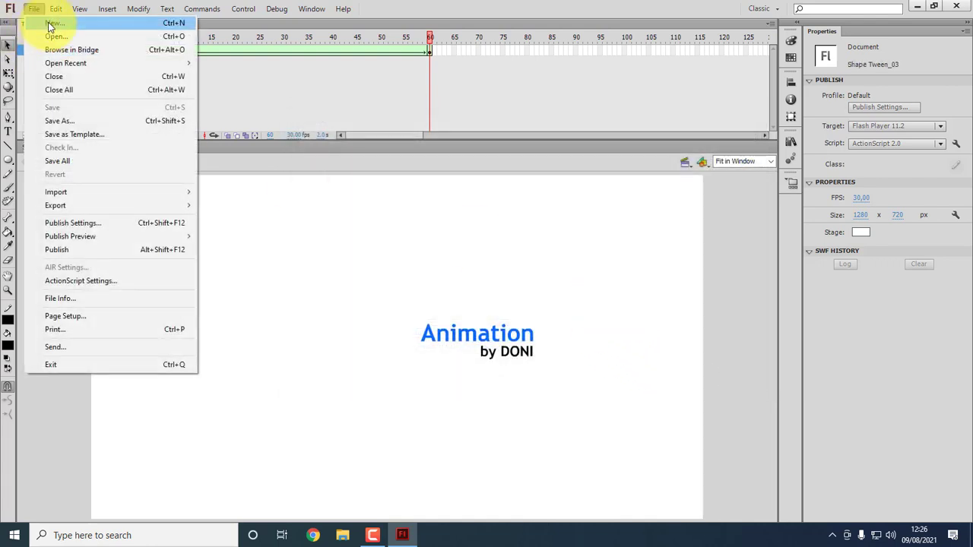
{"action": "left_click", "coordinate": [50, 23]}
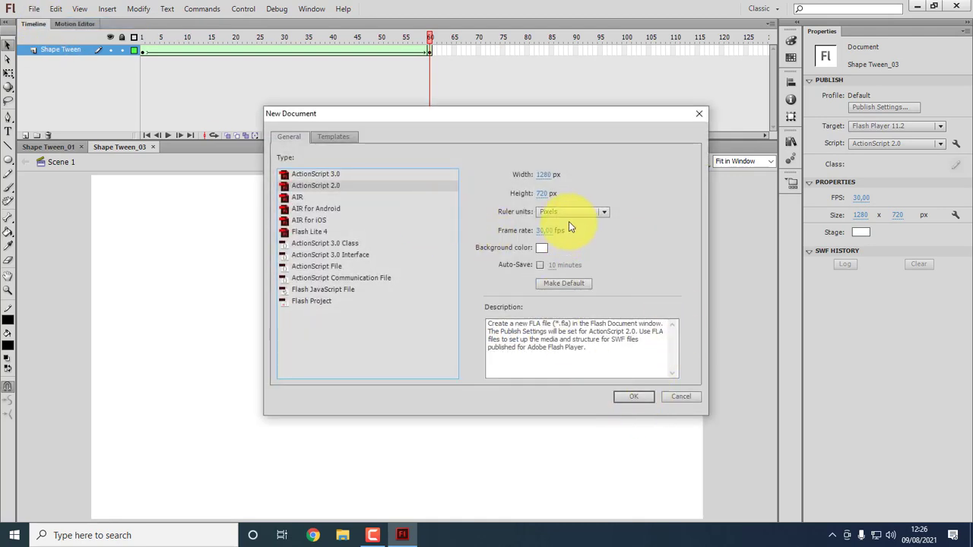
{"action": "left_click", "coordinate": [634, 396]}
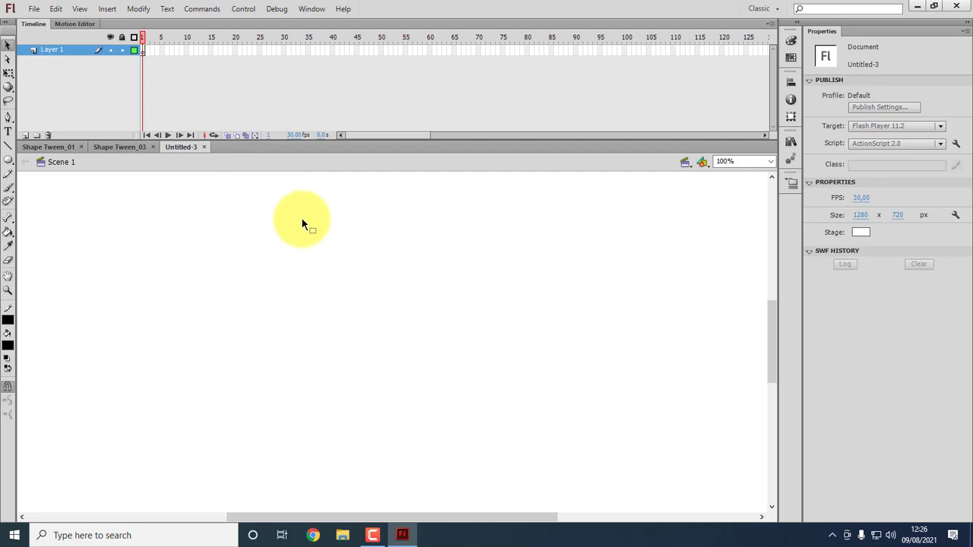
Rename the new document's layer "Shape Tween".
{"action": "double_click", "coordinate": [66, 52]}
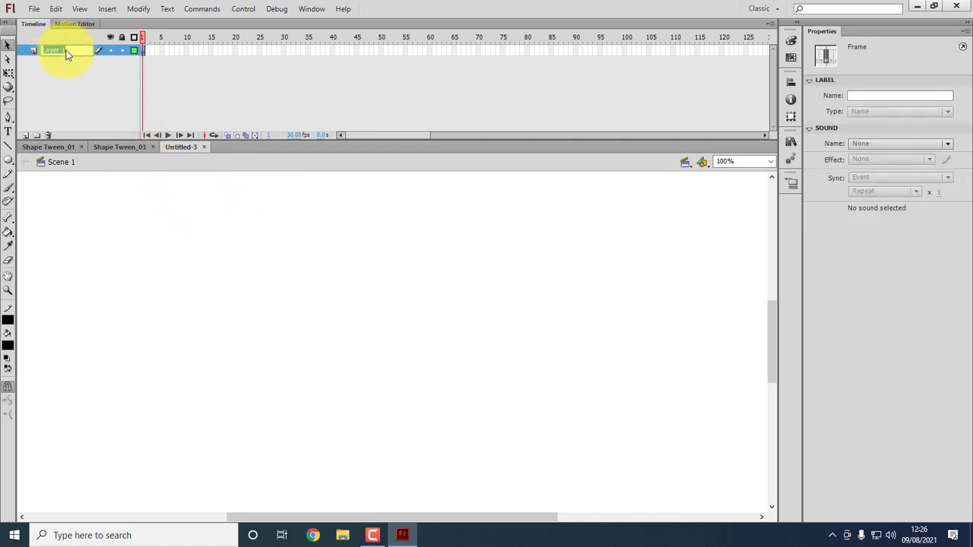
{"action": "type", "text": "SHape Tween"}
{"action": "key", "text": "Return"}
{"action": "left_click", "coordinate": [188, 256]}
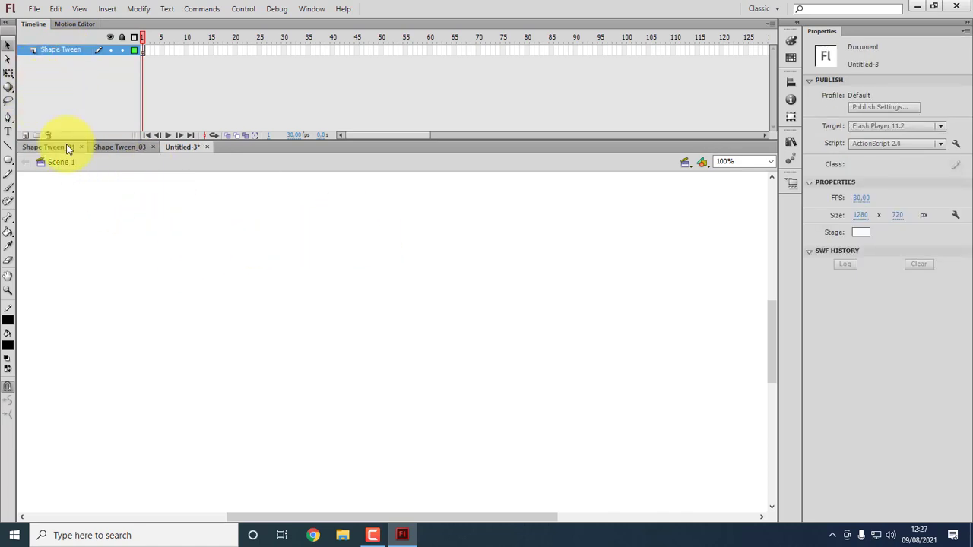
Add a layer above Shape Tween and name it "Garis".
{"action": "left_click", "coordinate": [25, 134]}
{"action": "double_click", "coordinate": [74, 50]}
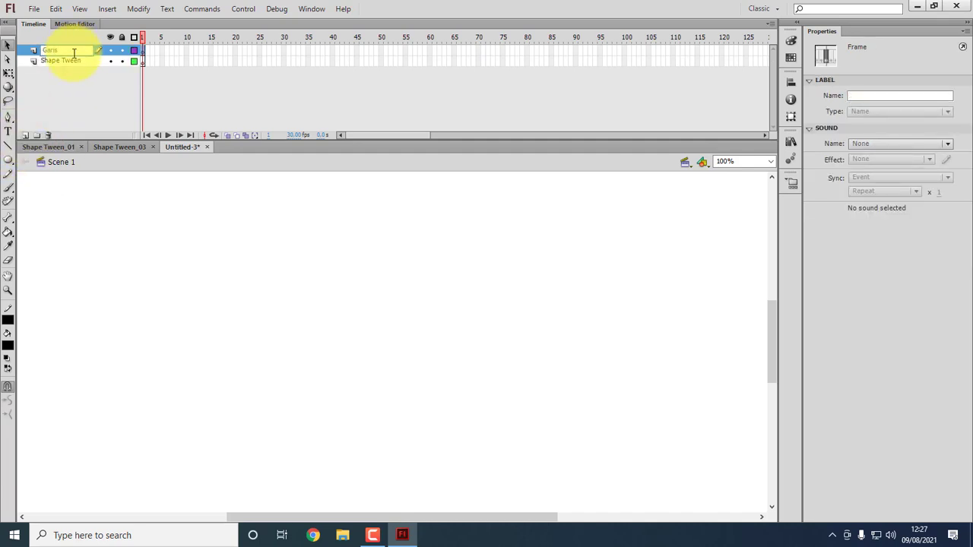
{"action": "key", "text": "Return"}
Draw a straight horizontal line about 1083 px wide across the stage on the Garis layer.
{"action": "left_click", "coordinate": [143, 209]}
{"action": "left_click", "coordinate": [9, 145]}
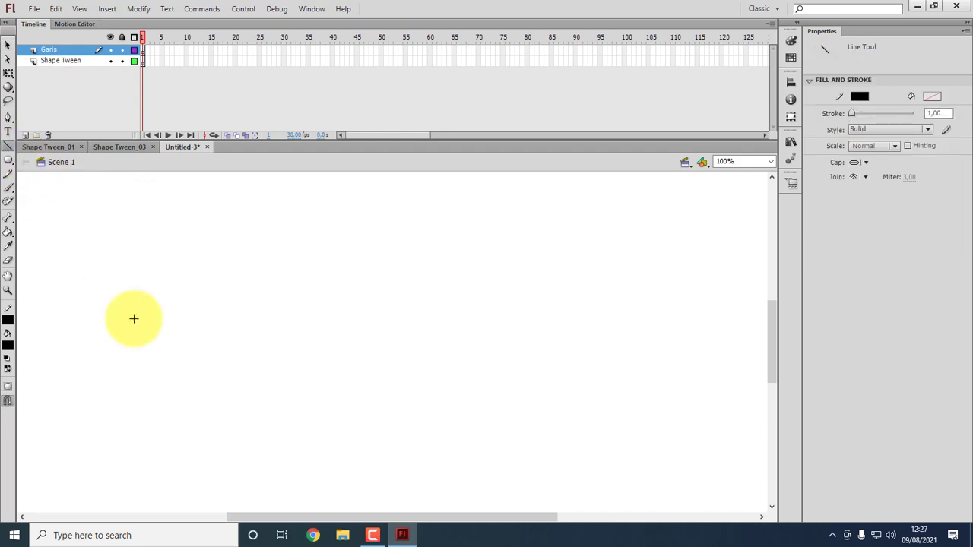
{"action": "left_click_drag", "start_coordinate": [47, 335], "coordinate": [706, 334]}
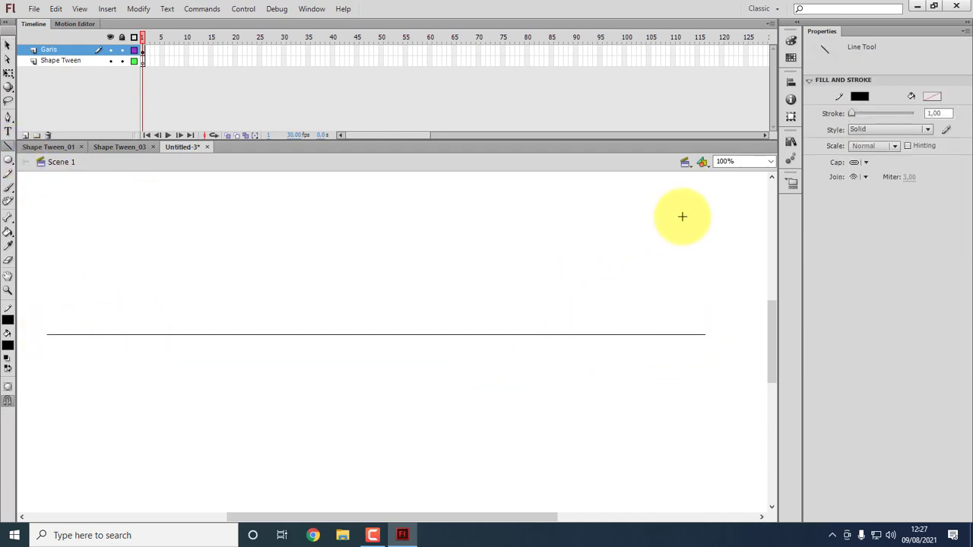
Move the horizontal line down to Y about 381 px and centre it horizontally on the stage.
{"action": "left_click", "coordinate": [769, 164]}
{"action": "left_click", "coordinate": [731, 170]}
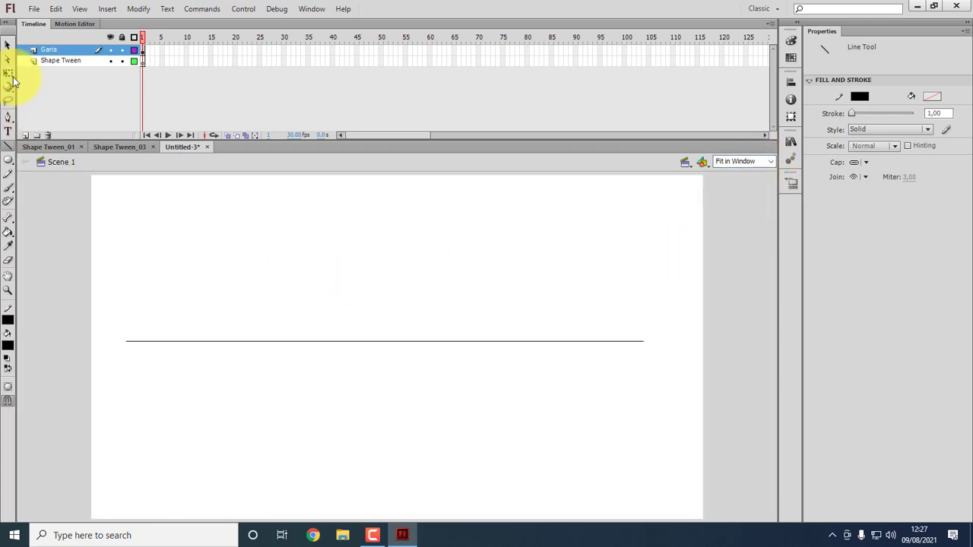
{"action": "left_click", "coordinate": [9, 46]}
{"action": "left_click_drag", "start_coordinate": [88, 287], "coordinate": [625, 461]}
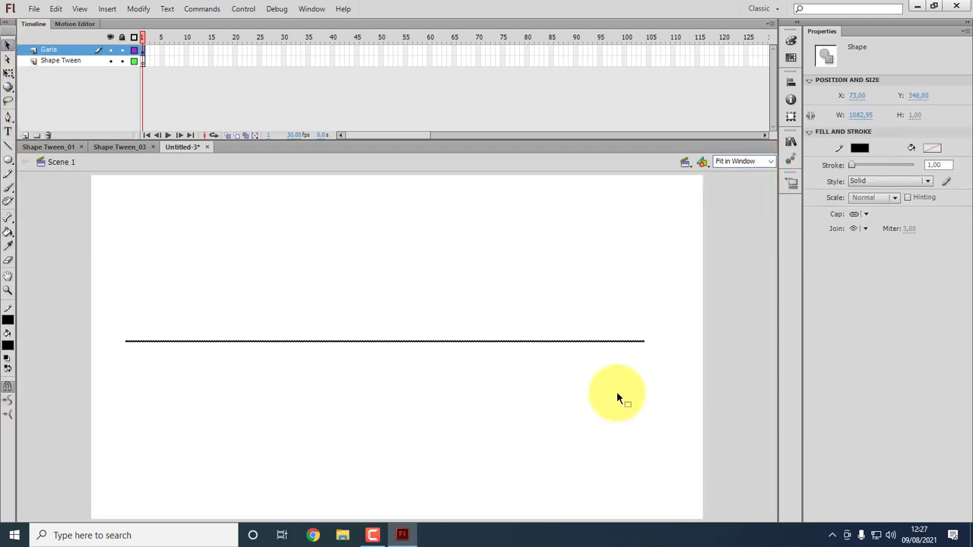
{"action": "left_click_drag", "start_coordinate": [532, 349], "coordinate": [534, 364]}
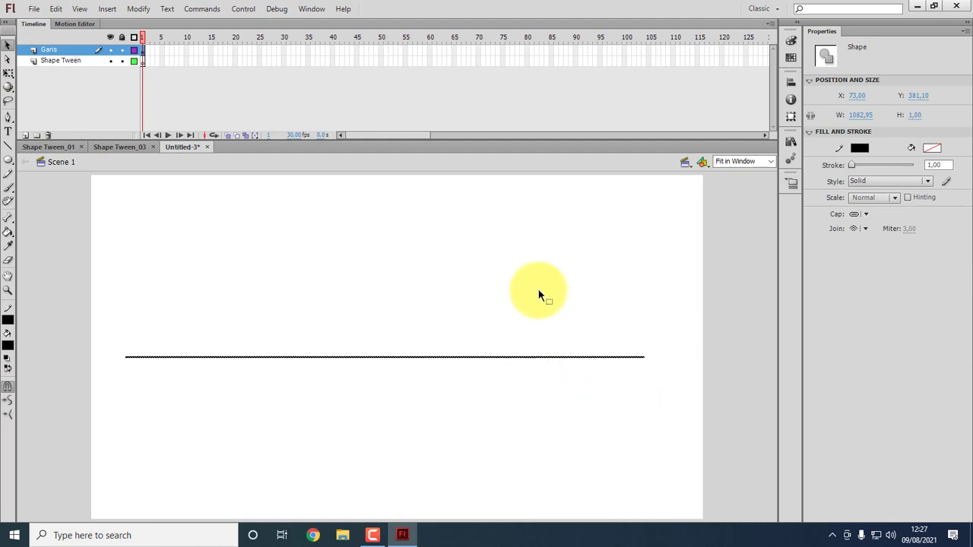
{"action": "left_click", "coordinate": [538, 291]}
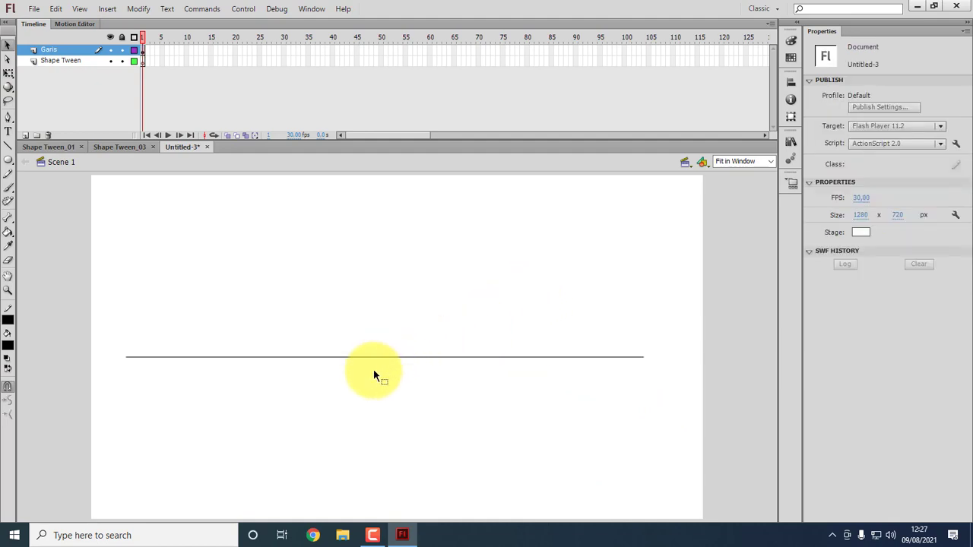
{"action": "left_click", "coordinate": [224, 357]}
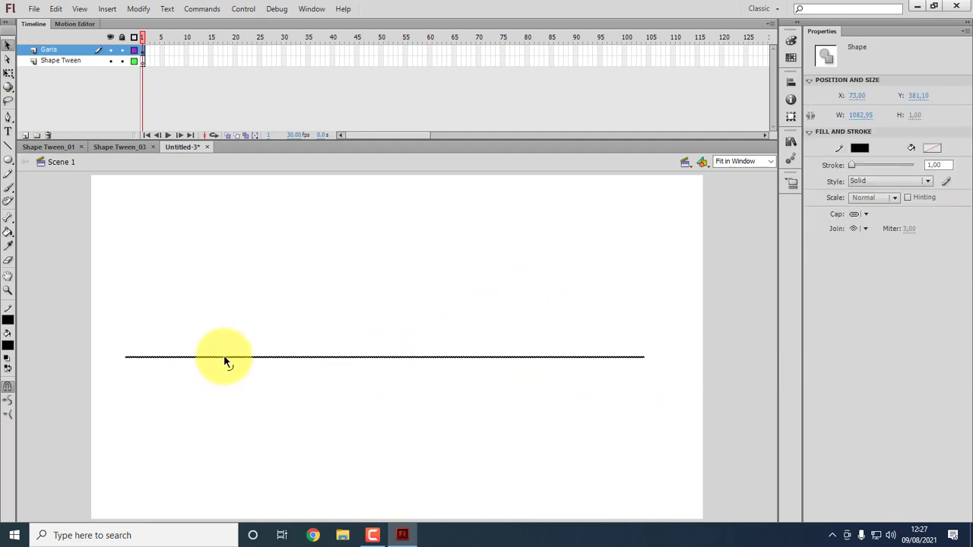
{"action": "left_click", "coordinate": [265, 363]}
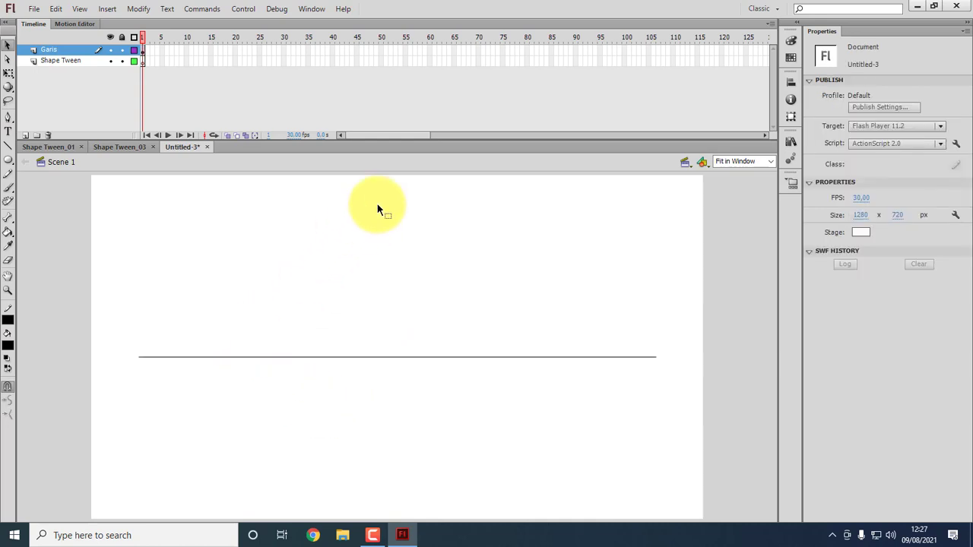
Lock the Garis layer and draw a black circle about 168 px across on Shape Tween, above the line's left end.
{"action": "left_click", "coordinate": [770, 164]}
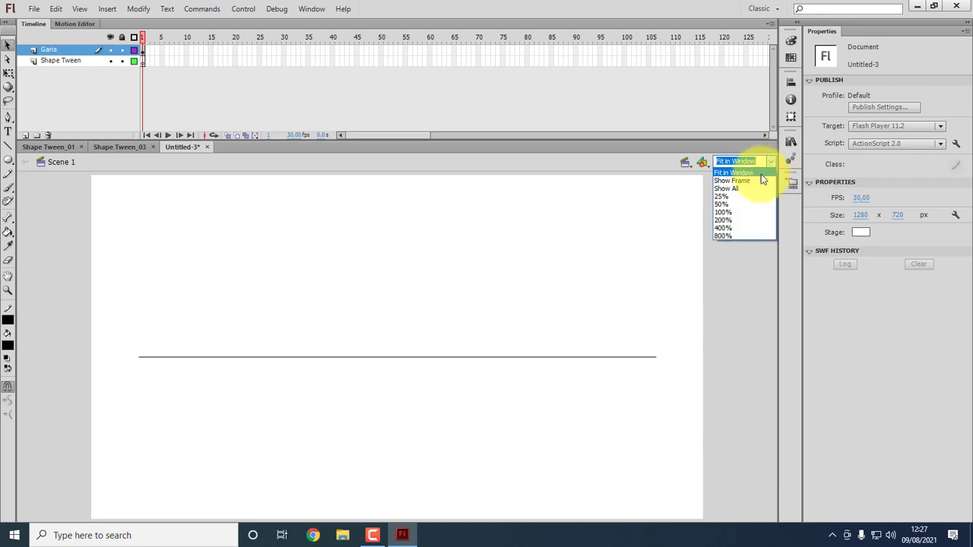
{"action": "left_click", "coordinate": [753, 184]}
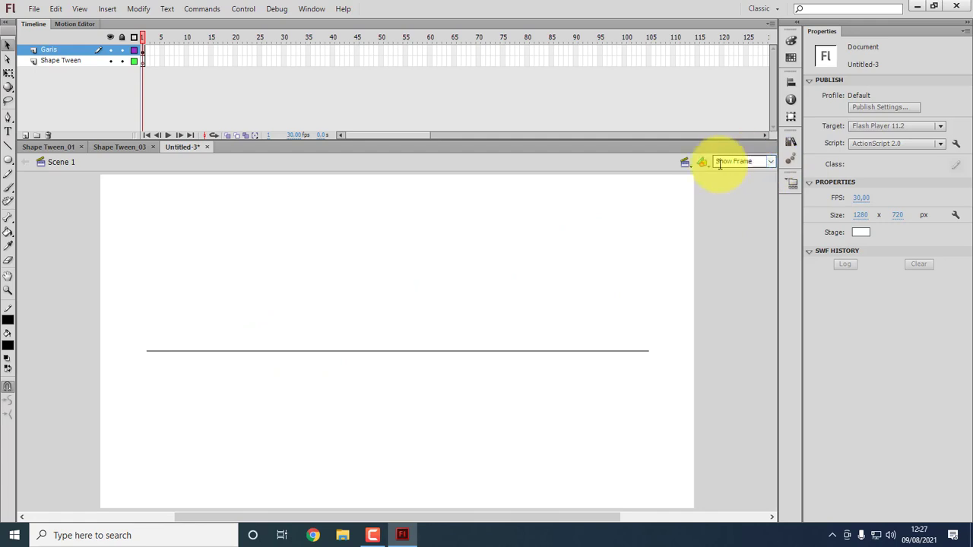
{"action": "left_click", "coordinate": [121, 50]}
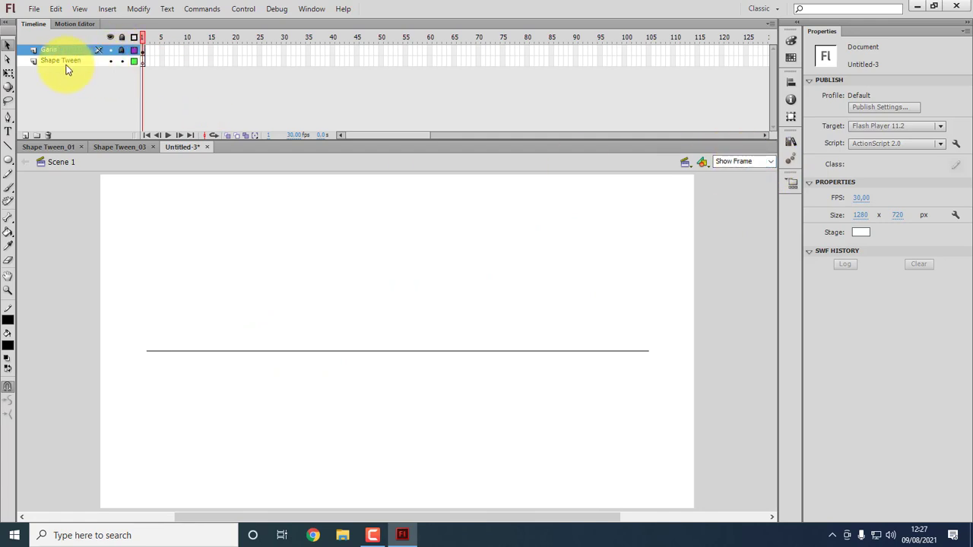
{"action": "left_click", "coordinate": [68, 60]}
{"action": "left_click", "coordinate": [93, 92]}
{"action": "left_click", "coordinate": [8, 161]}
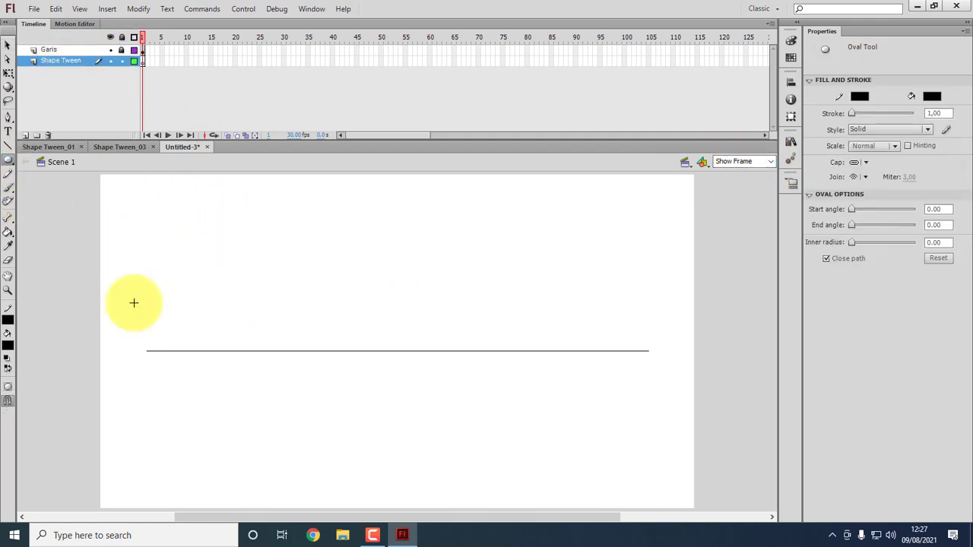
{"action": "mouse_move", "coordinate": [137, 263]}
{"action": "left_mouse_down"}
{"action": "mouse_move", "coordinate": [195, 332]}
{"action": "mouse_move", "coordinate": [215, 339]}
{"action": "left_mouse_up"}
Delete the circle's fill and move its outline down onto the line's left end, at about X 47, Y 213.
{"action": "left_click", "coordinate": [8, 45]}
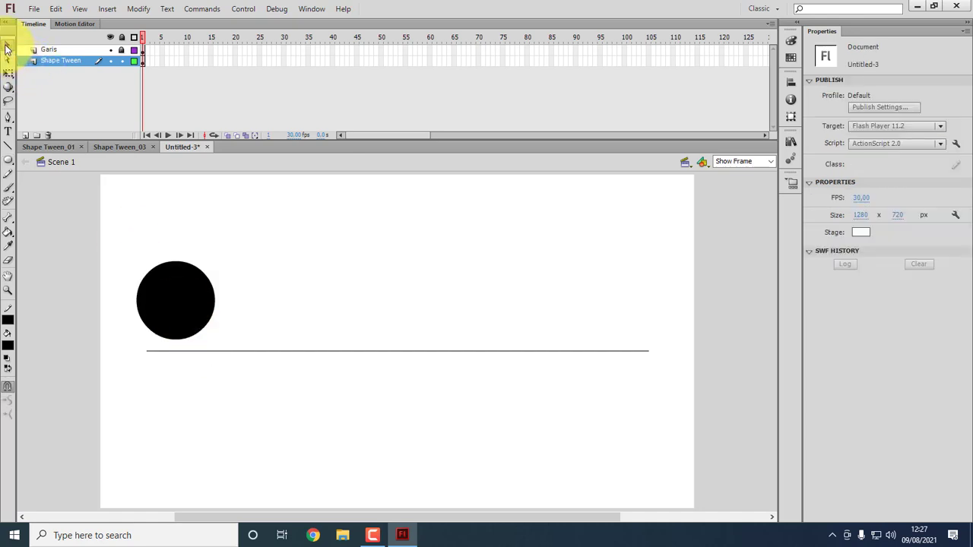
{"action": "left_click", "coordinate": [196, 304]}
{"action": "key", "text": "Delete"}
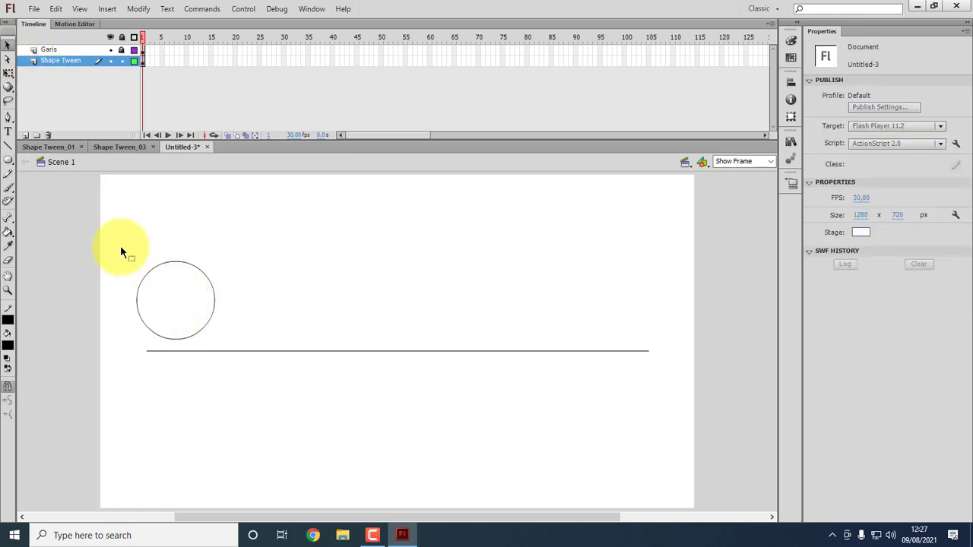
{"action": "mouse_move", "coordinate": [120, 246]}
{"action": "left_mouse_down"}
{"action": "mouse_move", "coordinate": [268, 354]}
{"action": "mouse_move", "coordinate": [258, 346]}
{"action": "left_mouse_up"}
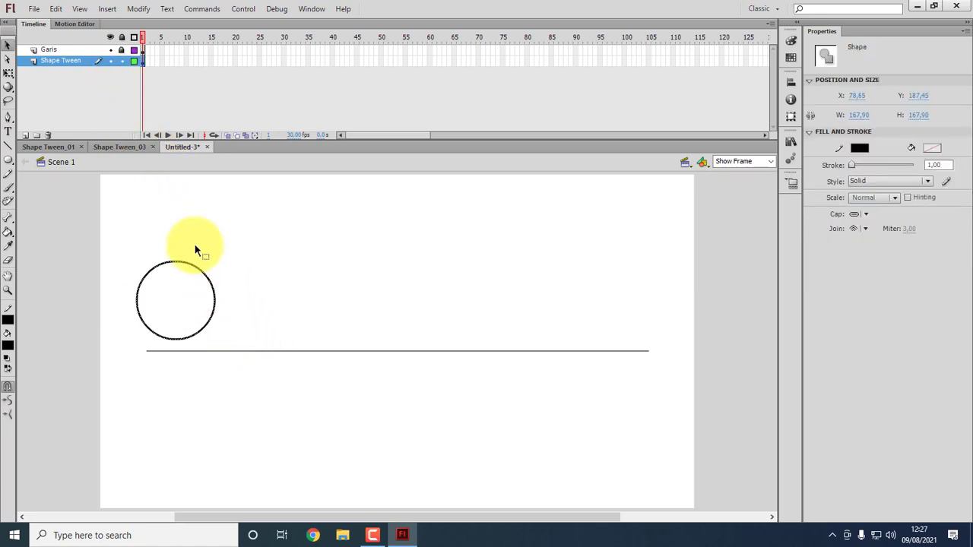
{"action": "mouse_move", "coordinate": [202, 271]}
{"action": "left_mouse_down"}
{"action": "mouse_move", "coordinate": [188, 281]}
{"action": "mouse_move", "coordinate": [198, 272]}
{"action": "left_mouse_up"}
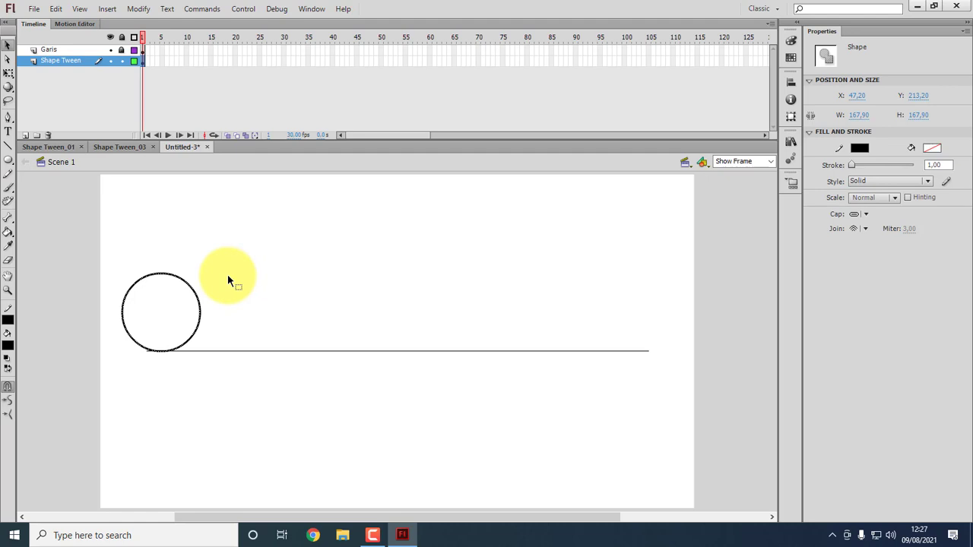
Scale the circle outline down to about 69 px across and raise it above the line, to Y about 170.
{"action": "key", "text": "ctrl+t"}
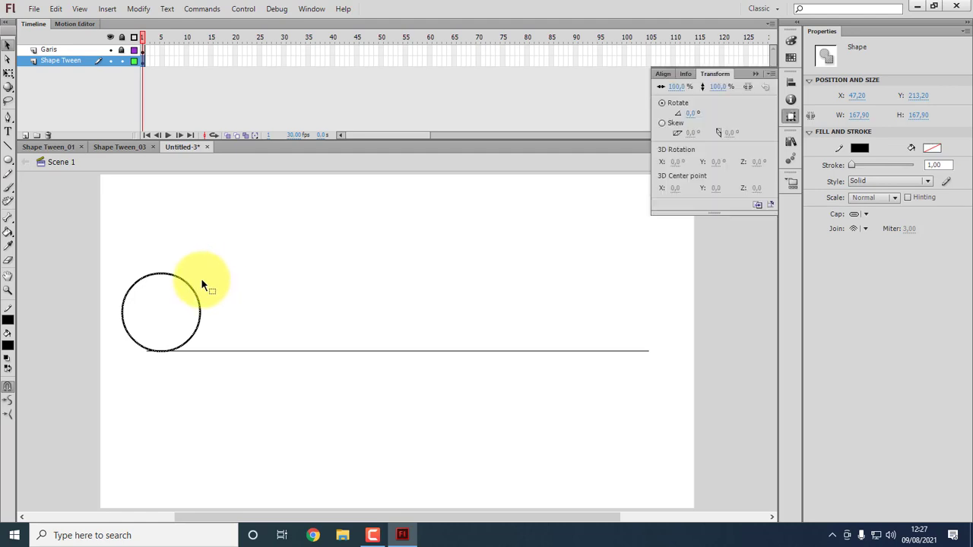
{"action": "left_click", "coordinate": [7, 72]}
{"action": "left_click_drag", "start_coordinate": [201, 272], "coordinate": [164, 308]}
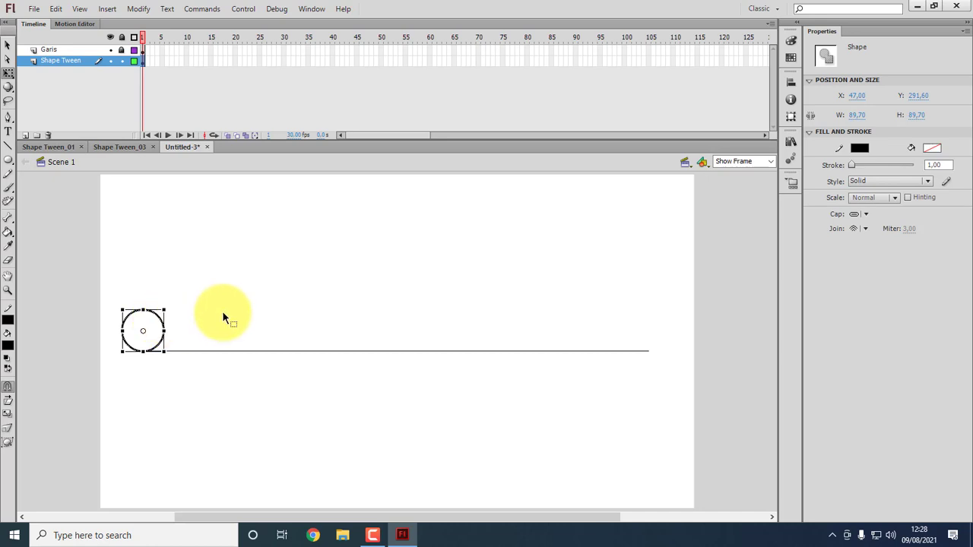
{"action": "left_click", "coordinate": [222, 311]}
{"action": "left_click", "coordinate": [157, 317]}
{"action": "left_click_drag", "start_coordinate": [160, 321], "coordinate": [164, 253]}
{"action": "left_click", "coordinate": [131, 212]}
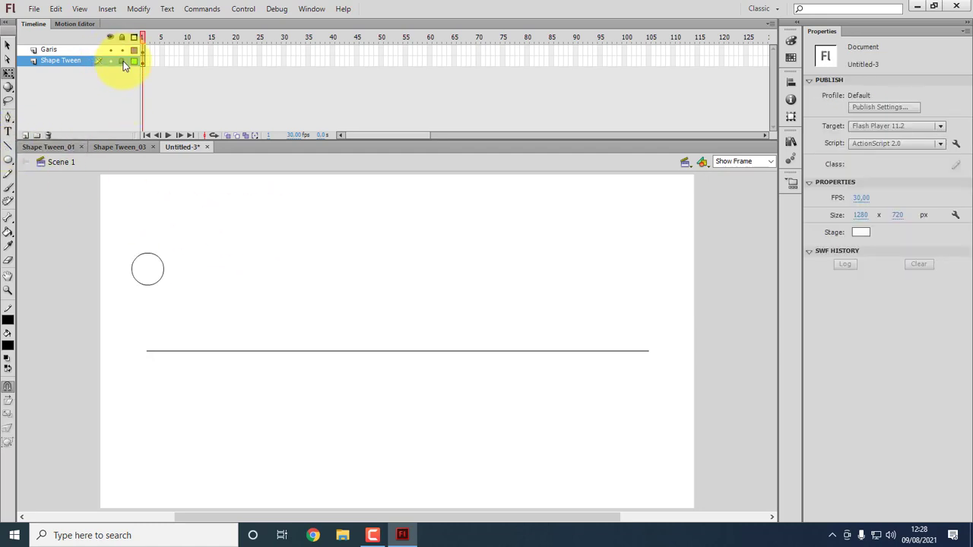
On the Garis layer, draw a sloping line from near the circle to the horizontal line's middle, and lower its upper end.
{"action": "left_click", "coordinate": [69, 50]}
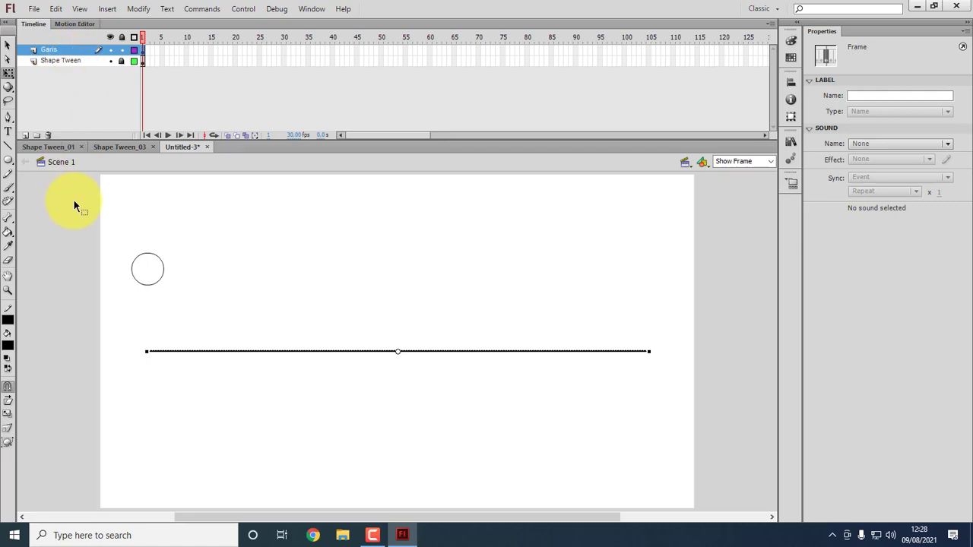
{"action": "left_click", "coordinate": [125, 202]}
{"action": "left_click", "coordinate": [8, 144]}
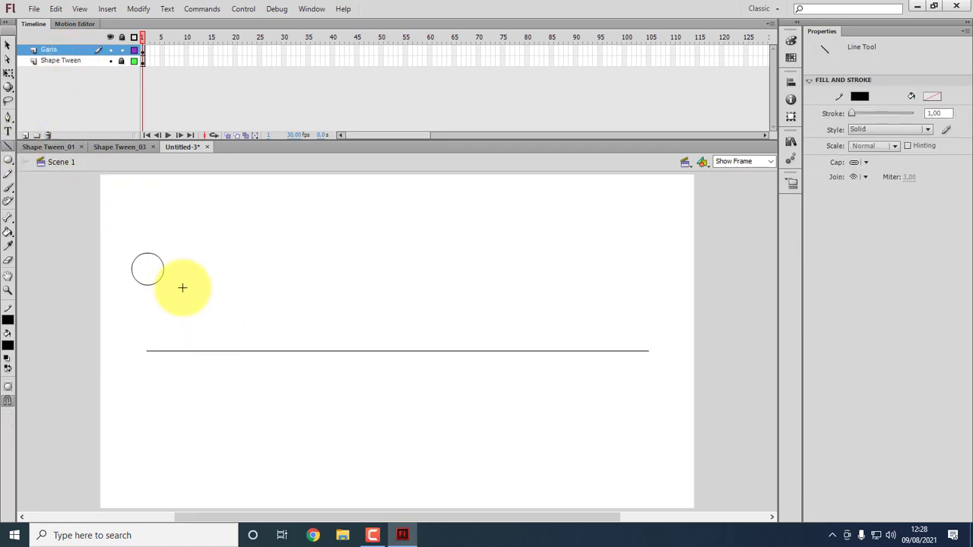
{"action": "left_click_drag", "start_coordinate": [263, 301], "coordinate": [388, 350]}
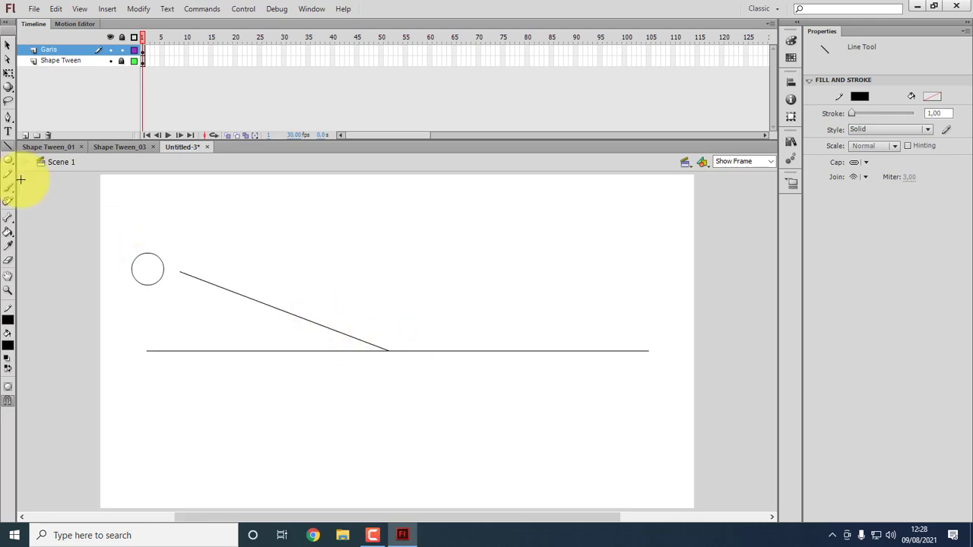
{"action": "left_click", "coordinate": [7, 46]}
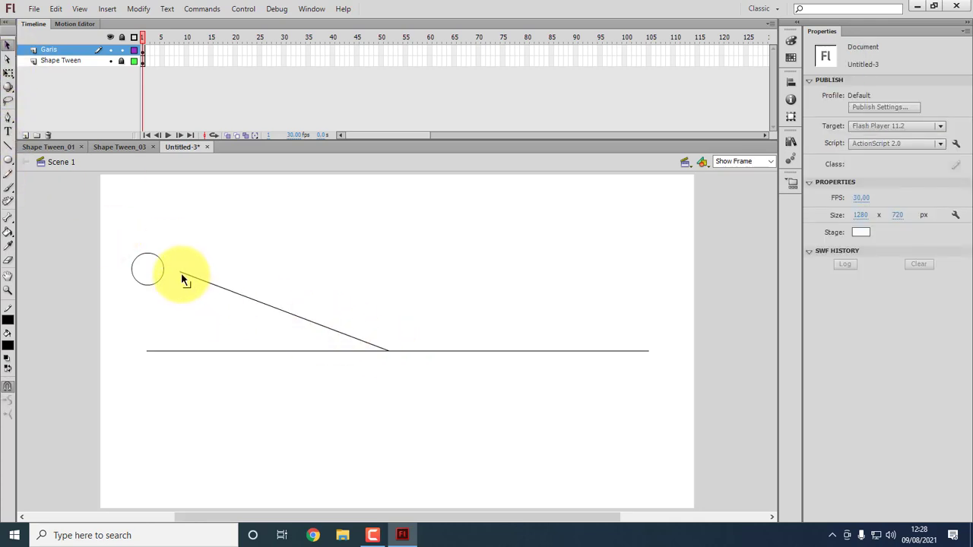
{"action": "left_click_drag", "start_coordinate": [181, 272], "coordinate": [179, 294]}
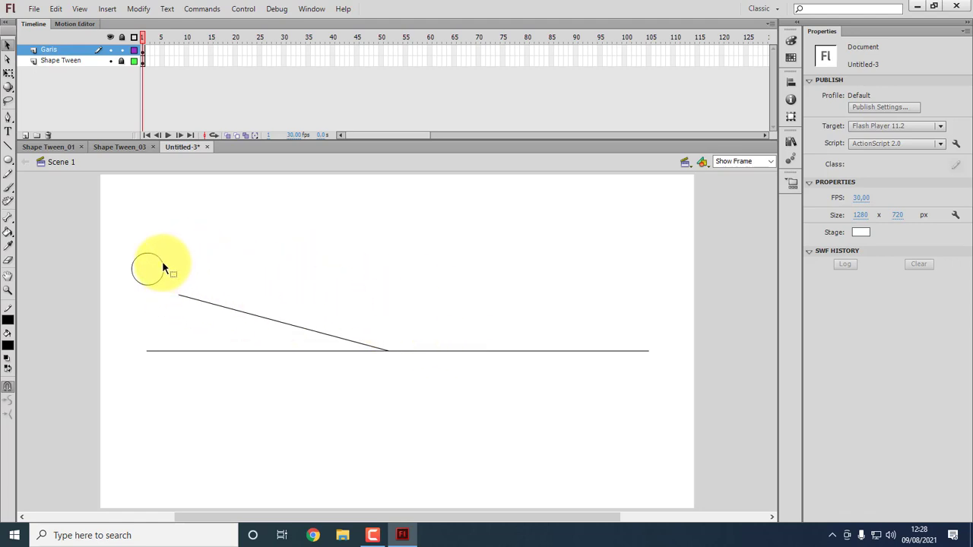
Lock Garis, unlock Shape Tween, and move the circle down to the horizontal line's left end, at Y about 307.
{"action": "left_click", "coordinate": [122, 49]}
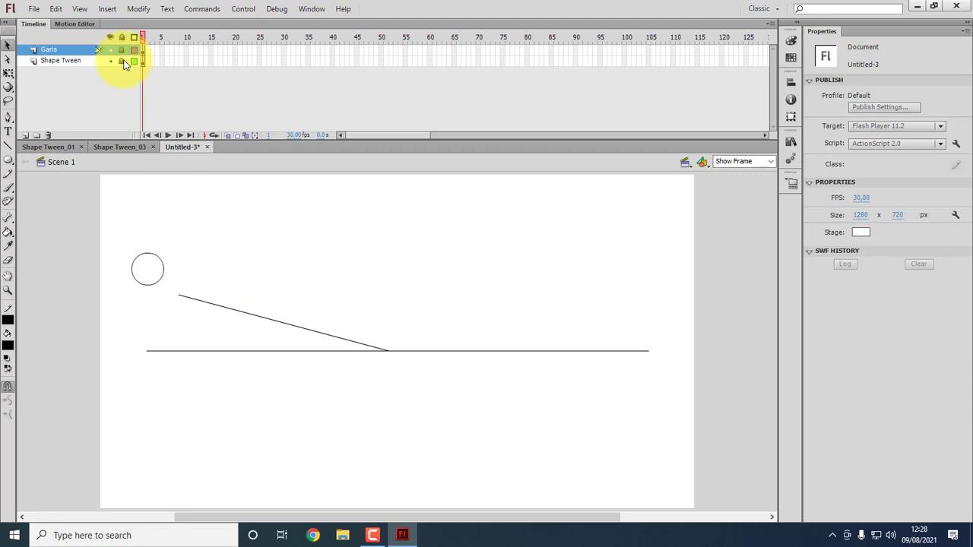
{"action": "left_click", "coordinate": [121, 60]}
{"action": "left_click", "coordinate": [76, 61]}
{"action": "left_click", "coordinate": [257, 243]}
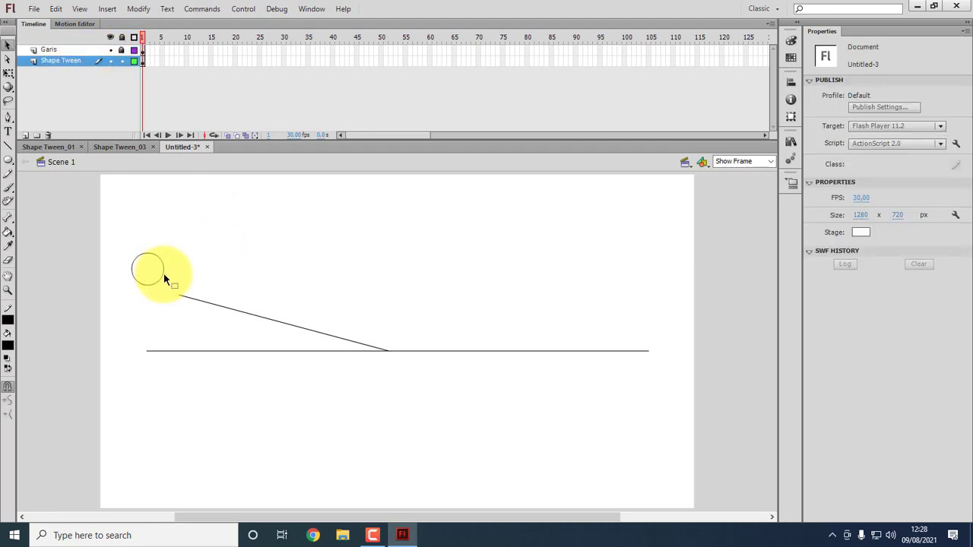
{"action": "left_click", "coordinate": [163, 273]}
{"action": "left_click", "coordinate": [167, 262]}
{"action": "double_click", "coordinate": [162, 265]}
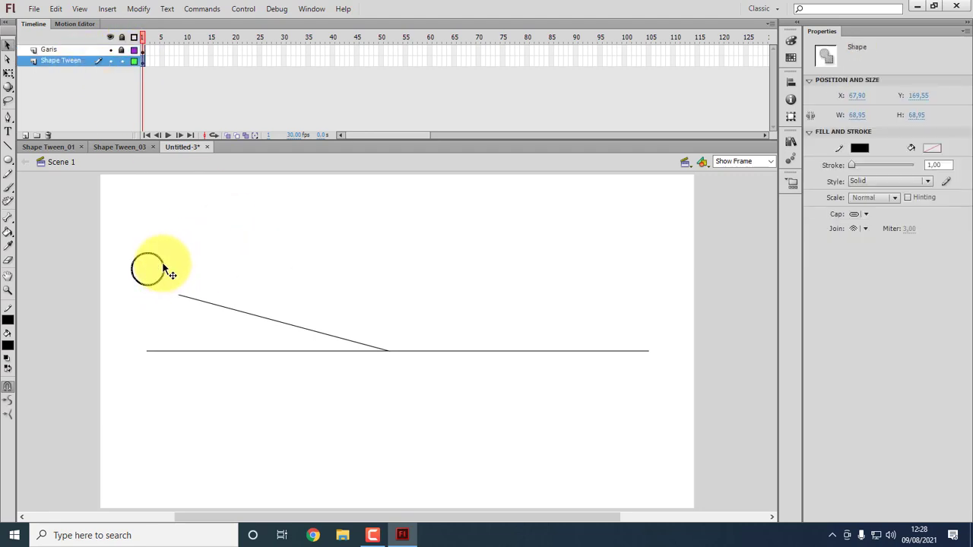
{"action": "left_click_drag", "start_coordinate": [161, 265], "coordinate": [168, 292]}
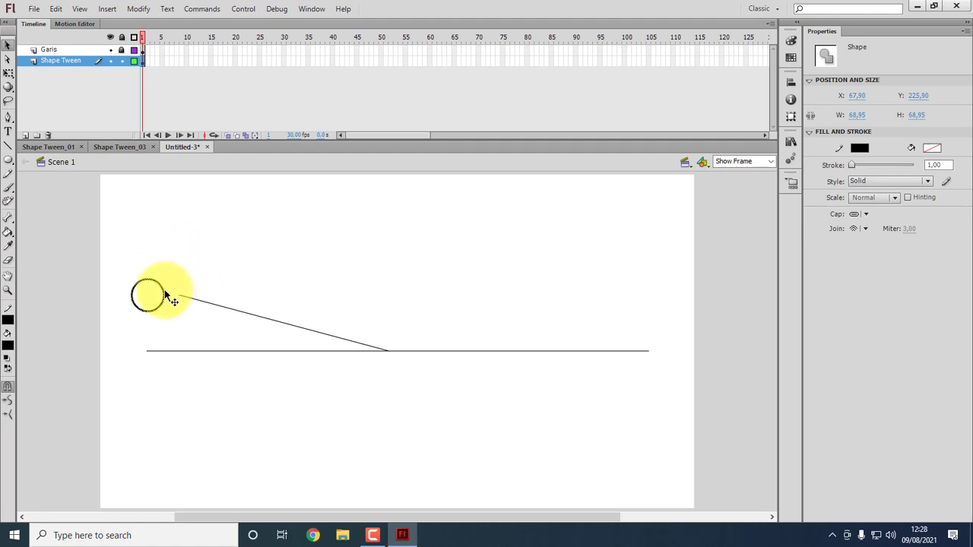
{"action": "left_click_drag", "start_coordinate": [168, 298], "coordinate": [165, 326]}
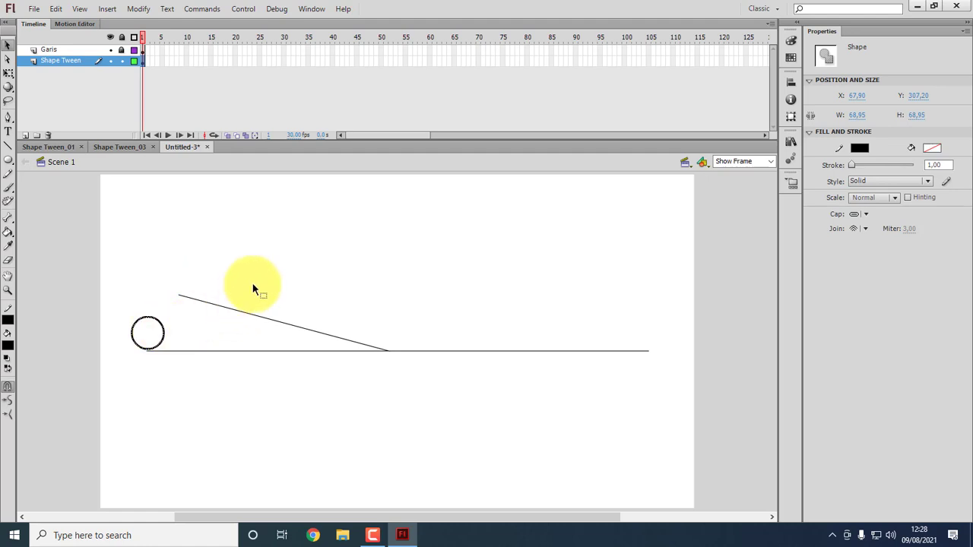
Unlock the Garis layer and delete its sloping line.
{"action": "left_click", "coordinate": [254, 311]}
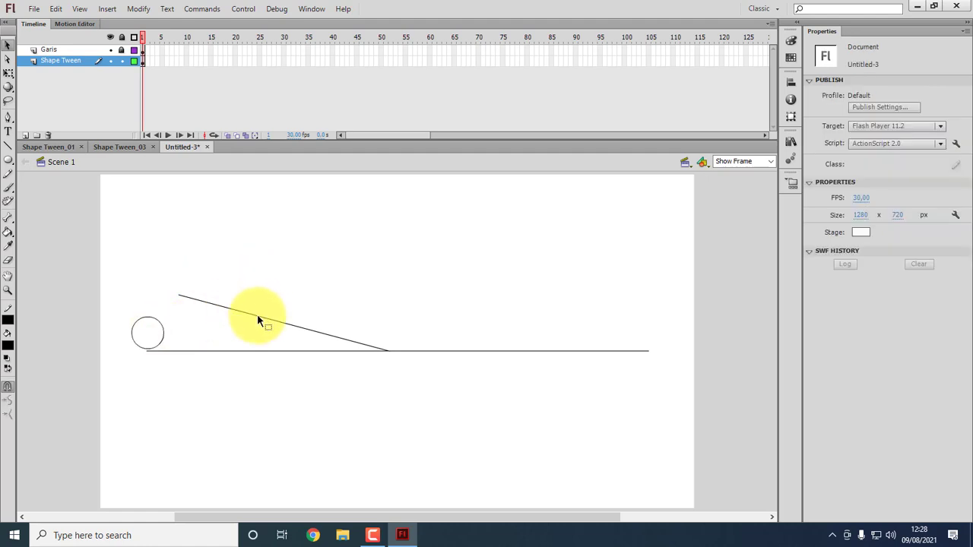
{"action": "left_click", "coordinate": [120, 50]}
{"action": "left_click", "coordinate": [68, 50]}
{"action": "left_click", "coordinate": [309, 323]}
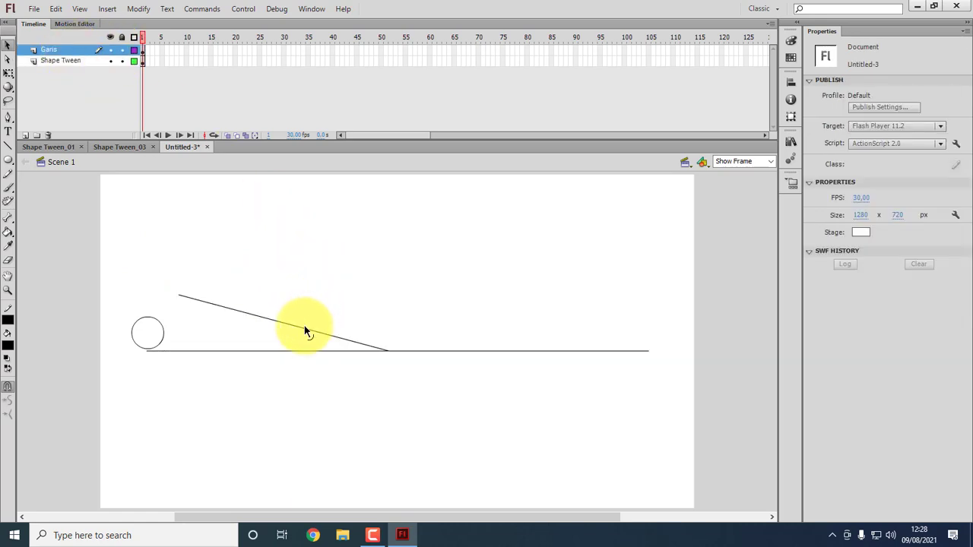
{"action": "left_click", "coordinate": [304, 325]}
{"action": "key", "text": "Delete"}
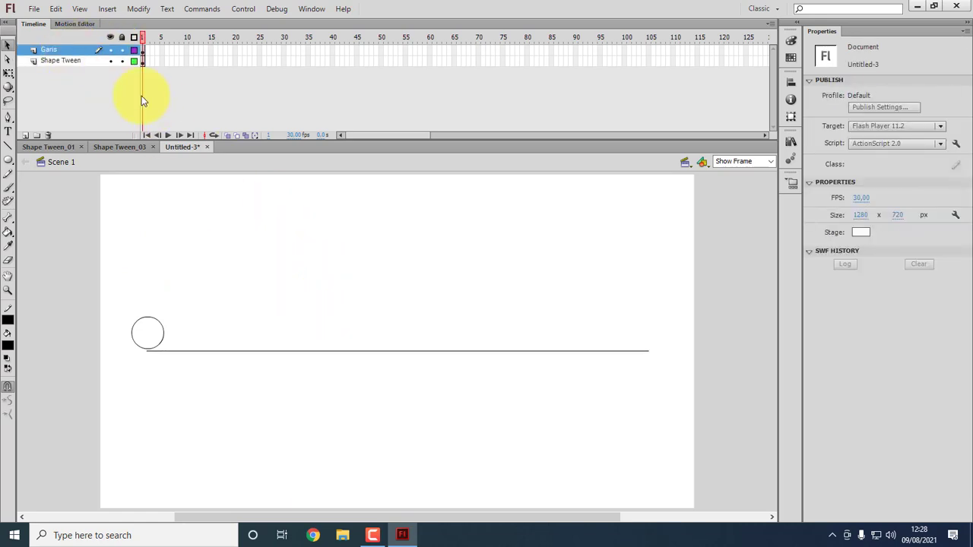
Lock the Garis layer and select the circle outline on the Shape Tween layer.
{"action": "left_click", "coordinate": [122, 49]}
{"action": "left_click", "coordinate": [81, 60]}
{"action": "left_click", "coordinate": [164, 326]}
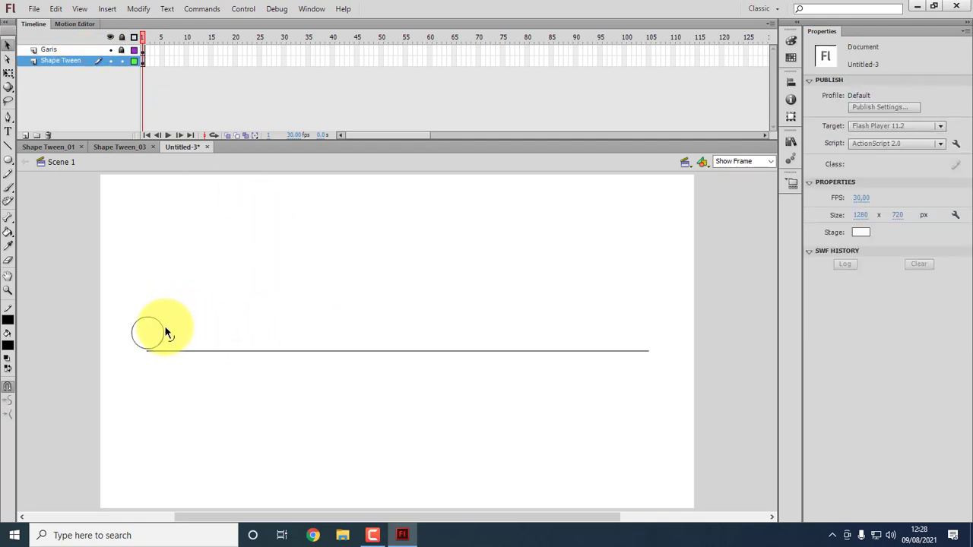
{"action": "left_click", "coordinate": [162, 332]}
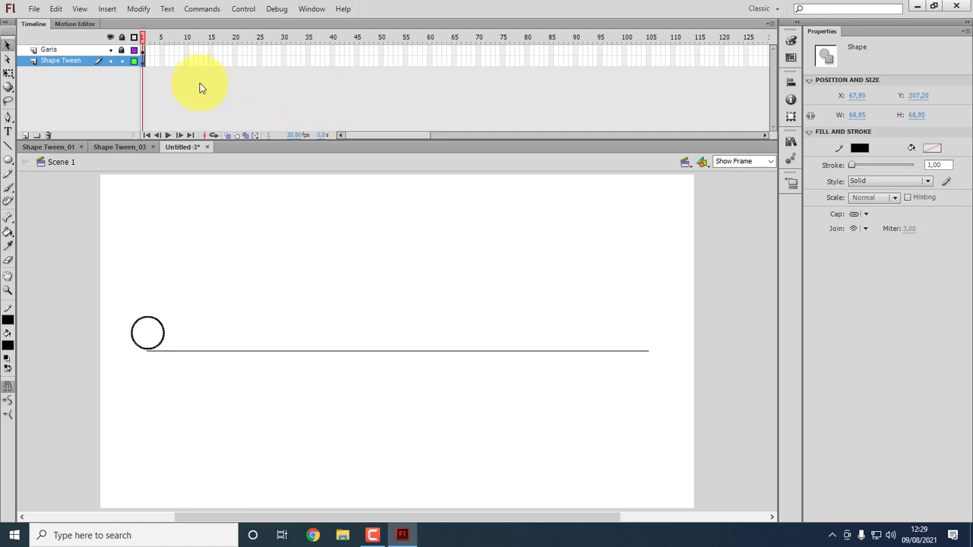
Move the circle slightly right along the ground line to X about 84, keeping its height, and deselect it.
{"action": "left_click", "coordinate": [178, 347]}
{"action": "left_click", "coordinate": [162, 334]}
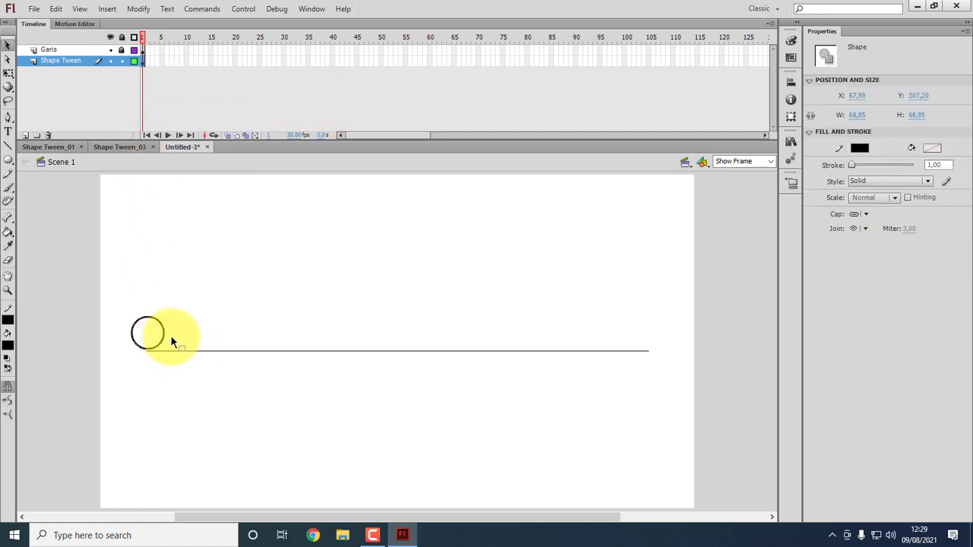
{"action": "left_click_drag", "start_coordinate": [162, 337], "coordinate": [171, 339]}
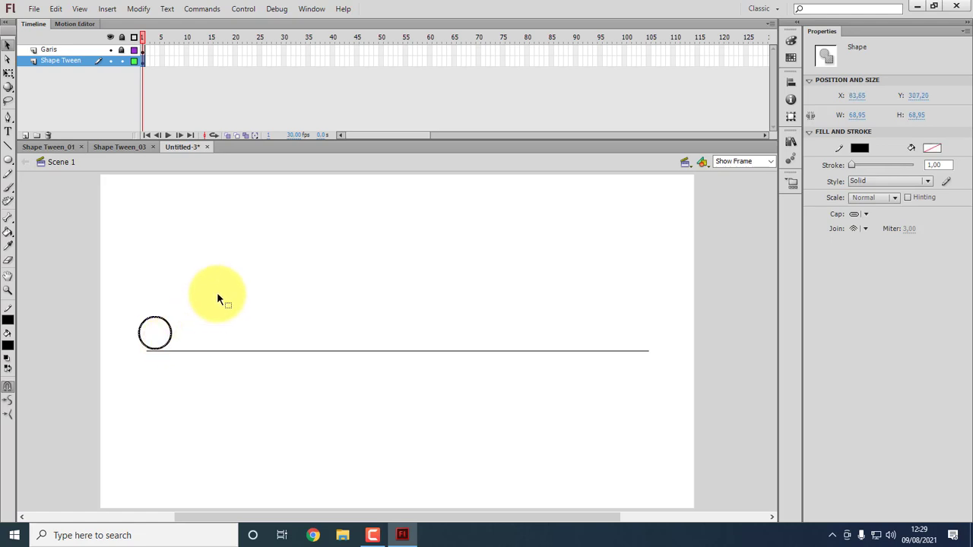
{"action": "left_click", "coordinate": [258, 319]}
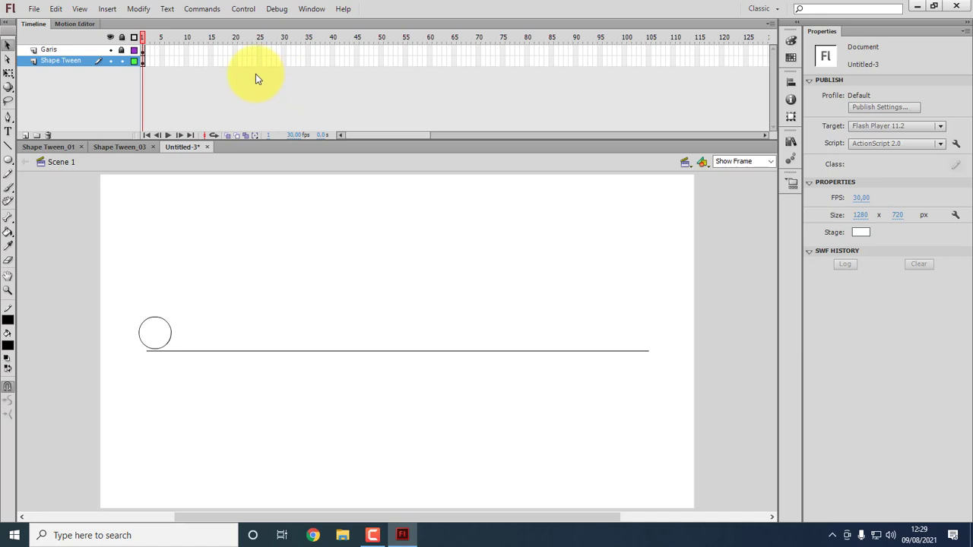
Create a classic tween on frame 1 of the Shape Tween layer.
{"action": "left_click", "coordinate": [82, 60]}
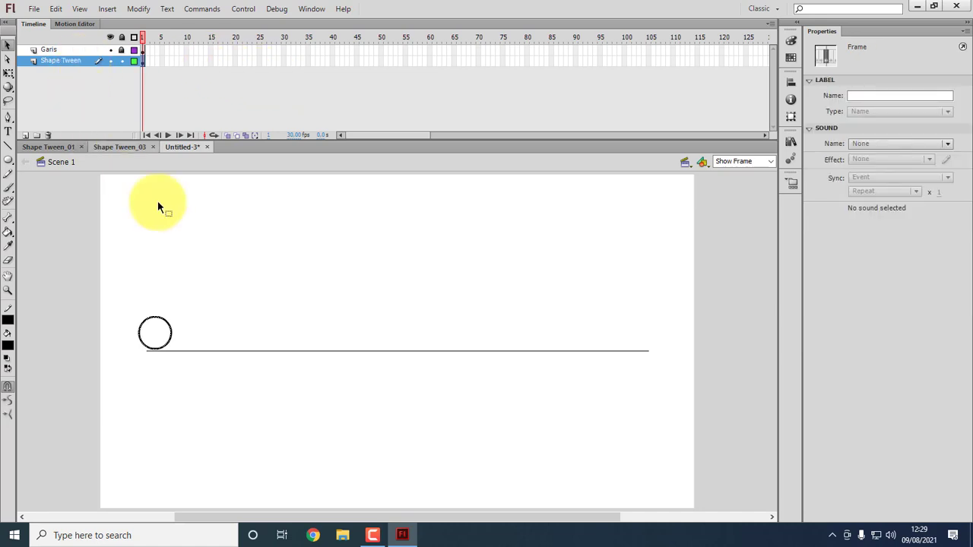
{"action": "left_click", "coordinate": [251, 273]}
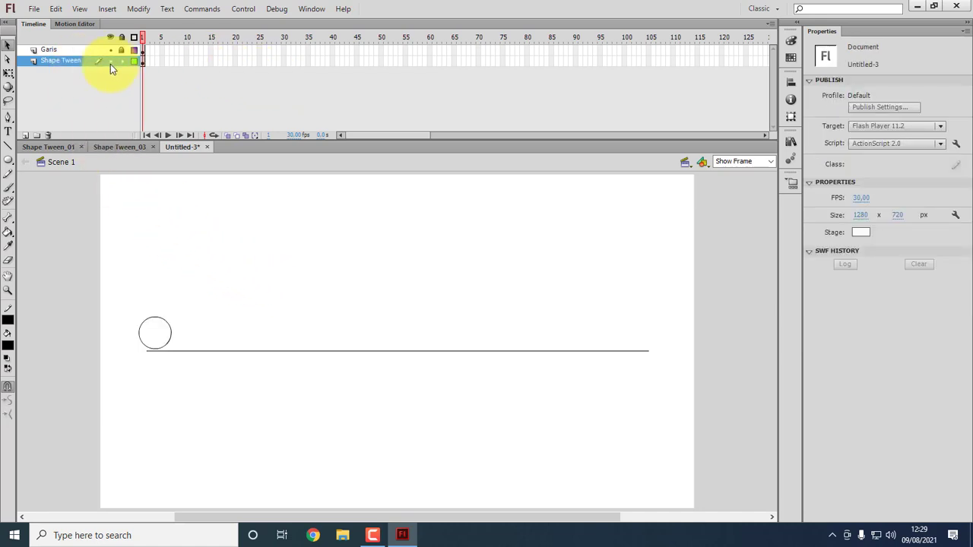
{"action": "left_click", "coordinate": [143, 60]}
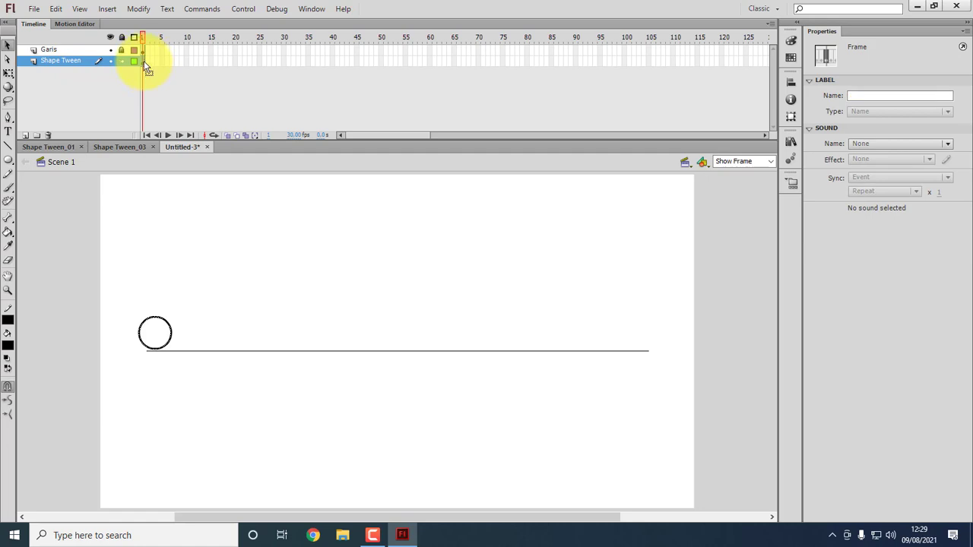
{"action": "right_click", "coordinate": [144, 62]}
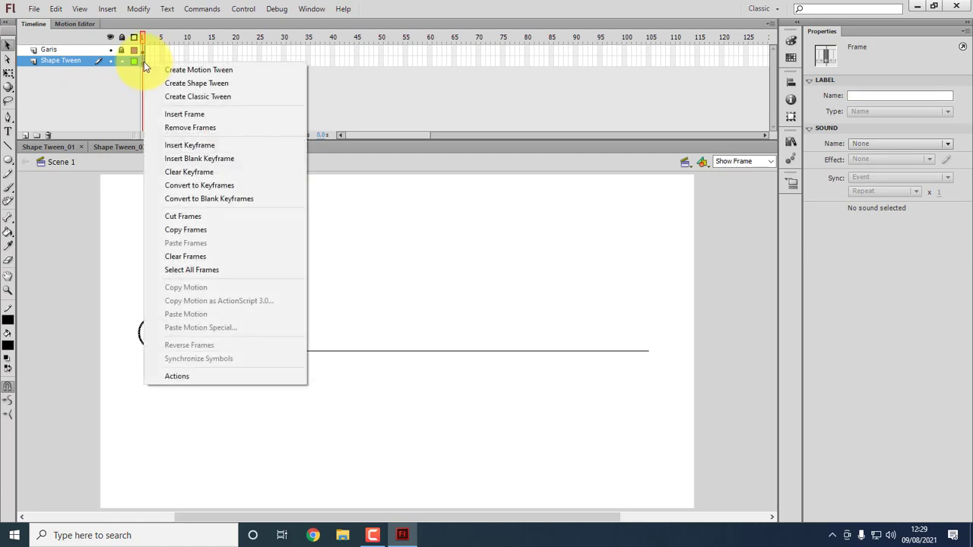
{"action": "left_click", "coordinate": [198, 99]}
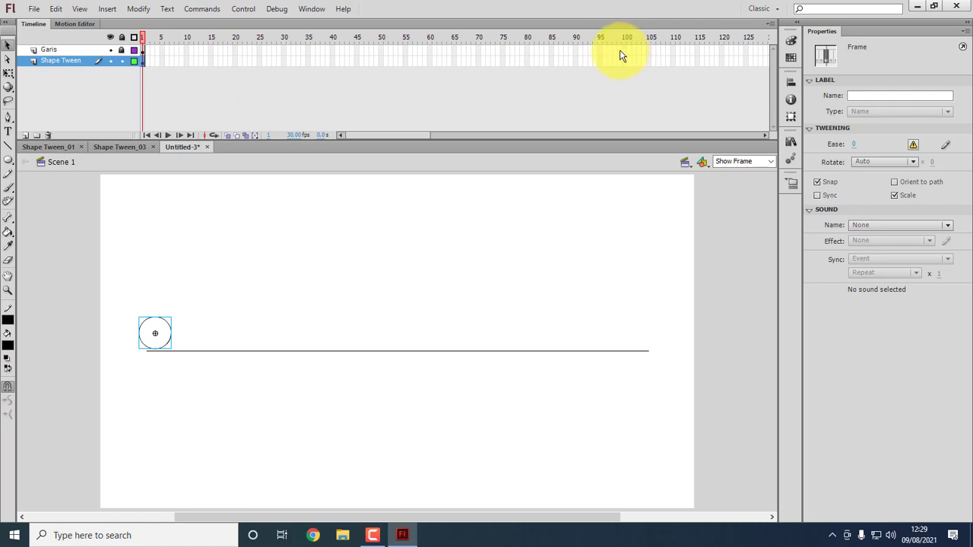
Extend the Garis layer to frame 120 by inserting a regular frame there.
{"action": "right_click", "coordinate": [721, 51]}
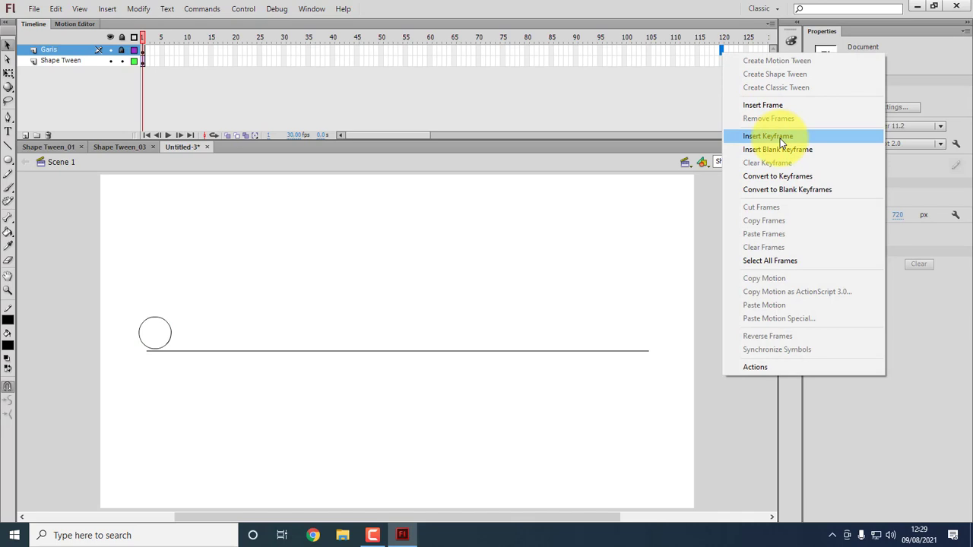
{"action": "left_click", "coordinate": [772, 105]}
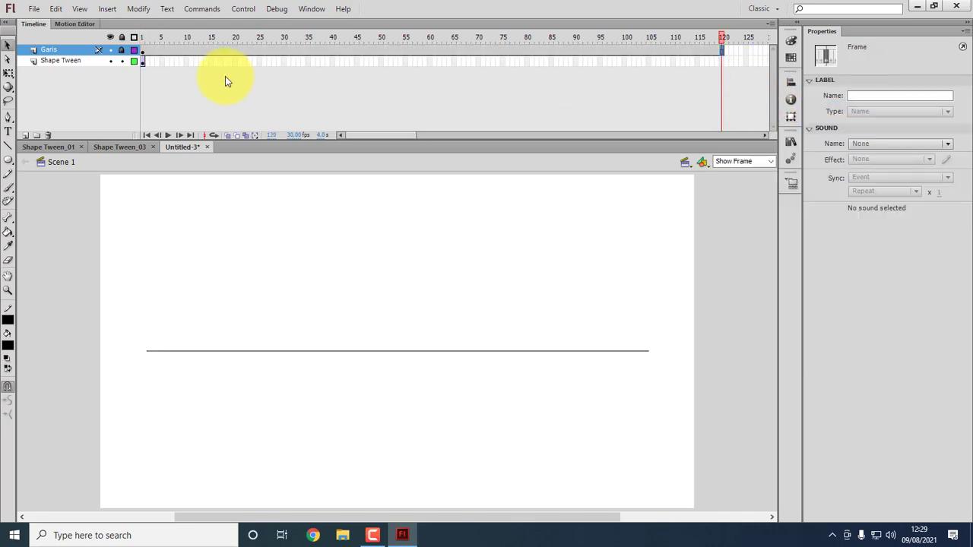
{"action": "left_click", "coordinate": [228, 97]}
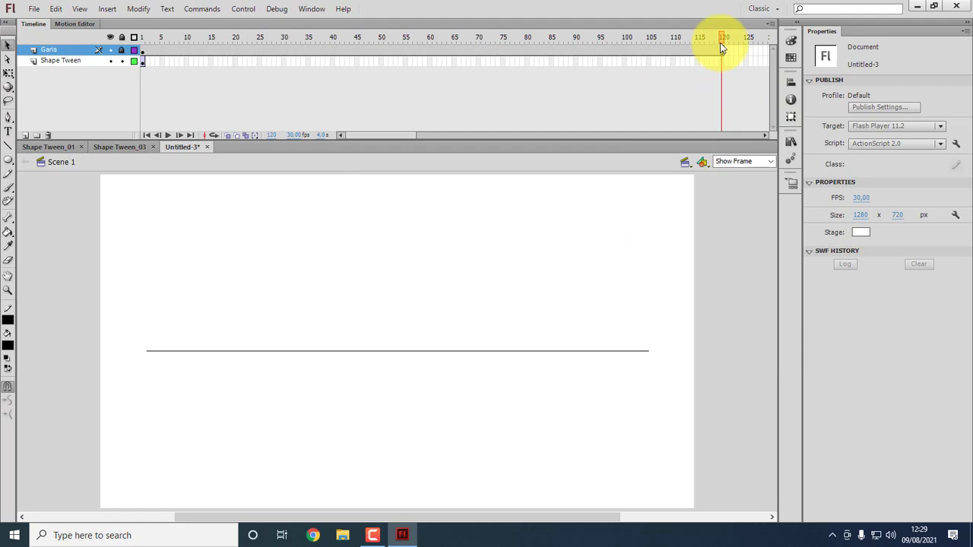
Insert a keyframe at frame 20 on the Shape Tween layer and move the circle up and right to about X 211, Y 169.
{"action": "left_click", "coordinate": [66, 63]}
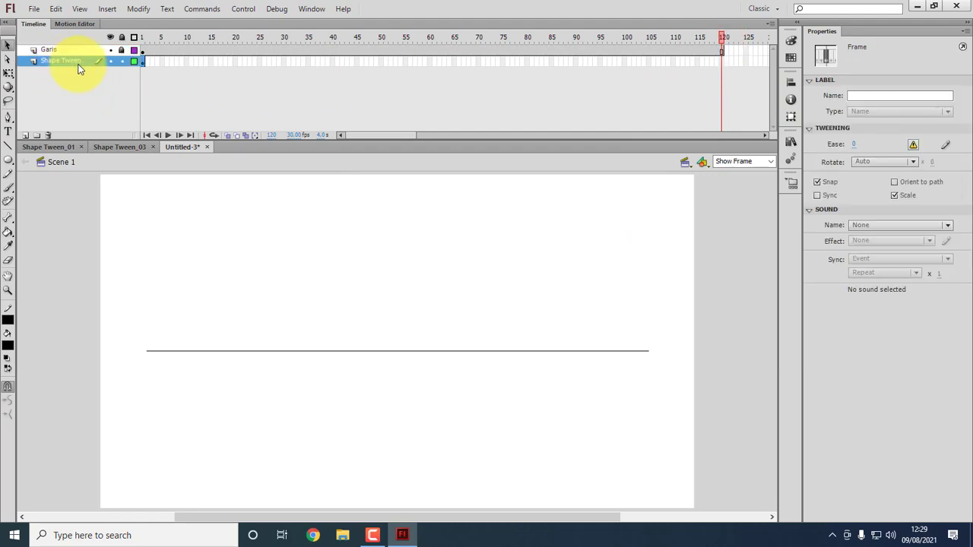
{"action": "left_click", "coordinate": [148, 81]}
{"action": "left_click", "coordinate": [143, 63]}
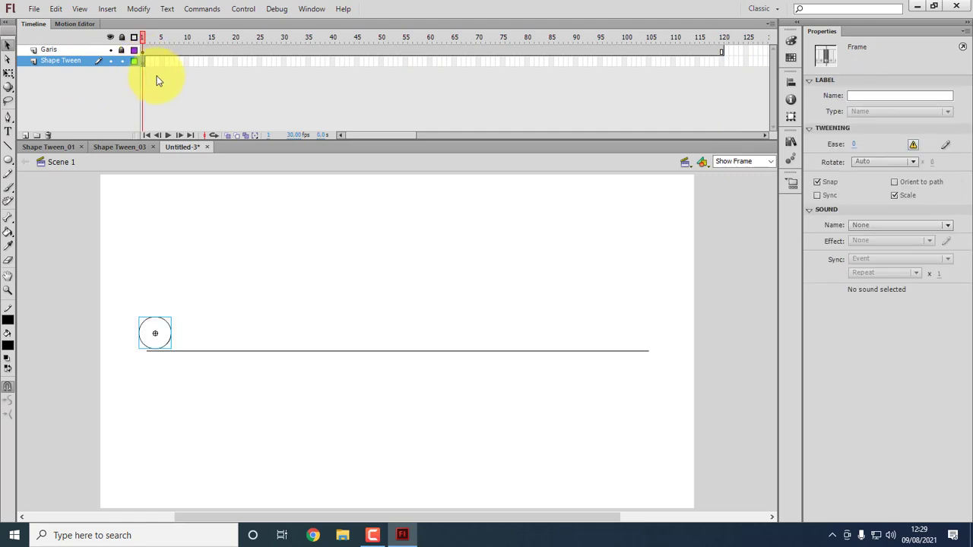
{"action": "left_click", "coordinate": [200, 73]}
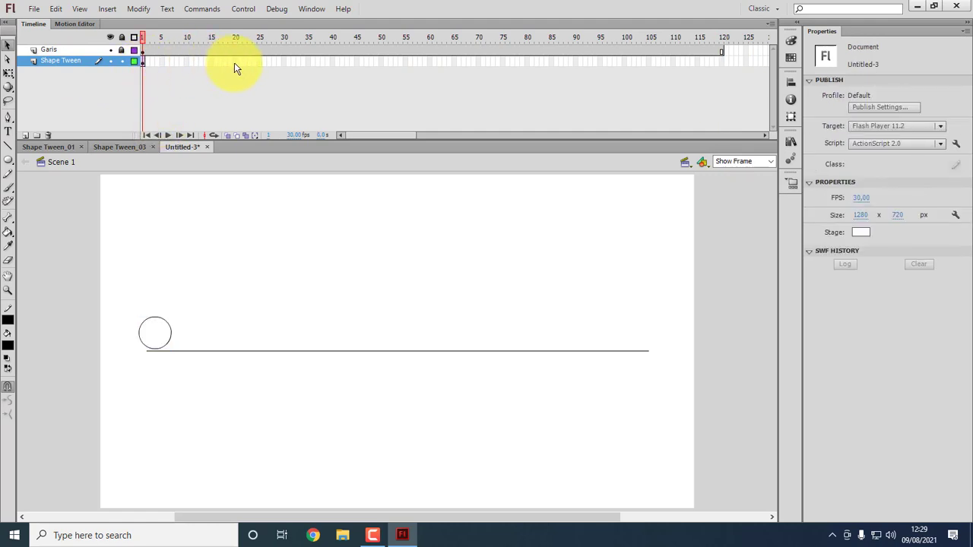
{"action": "right_click", "coordinate": [234, 62]}
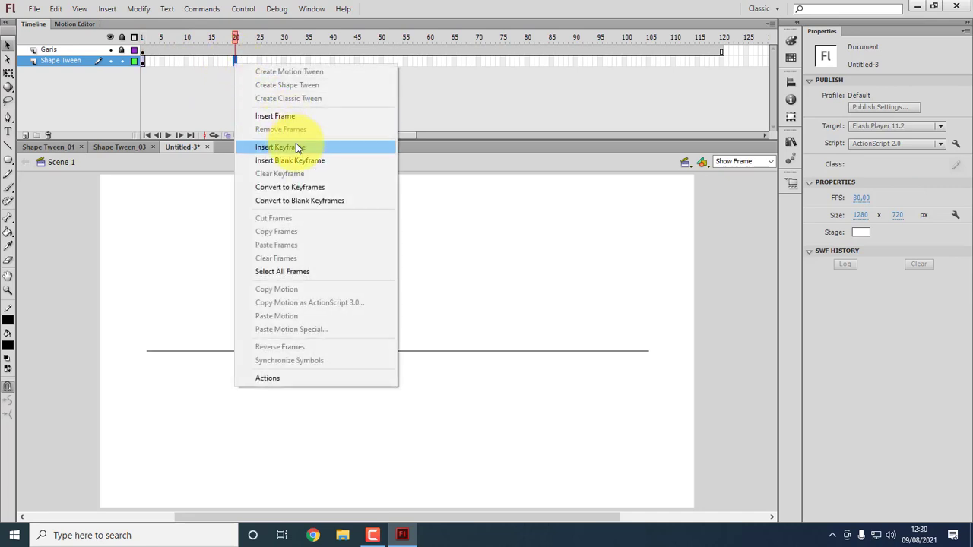
{"action": "left_click", "coordinate": [296, 147]}
{"action": "left_click_drag", "start_coordinate": [168, 329], "coordinate": [212, 247]}
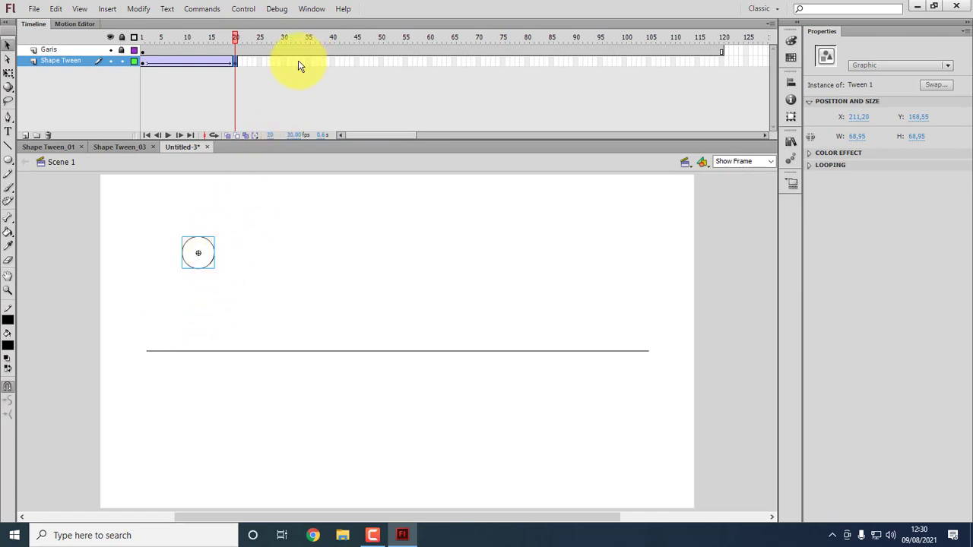
Insert a keyframe at frame 40 on the Shape Tween layer and lower the circle onto the line at about X 255, Y 347.
{"action": "left_click", "coordinate": [330, 62]}
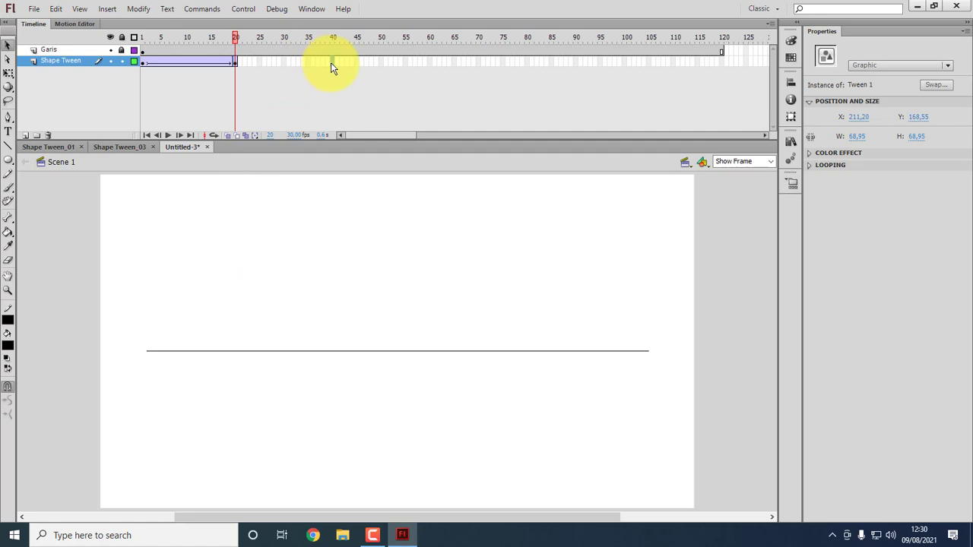
{"action": "right_click", "coordinate": [330, 63]}
{"action": "left_click", "coordinate": [375, 147]}
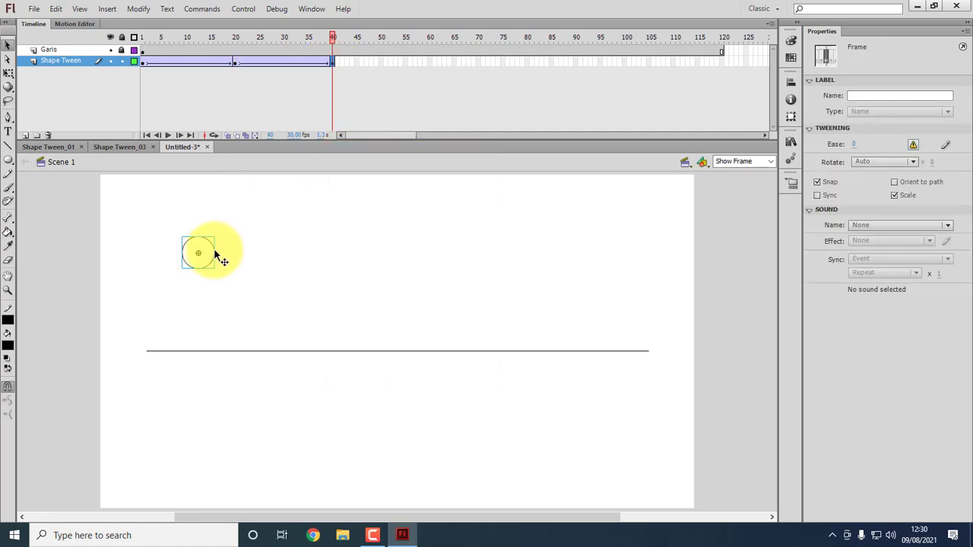
{"action": "left_click_drag", "start_coordinate": [214, 255], "coordinate": [235, 335]}
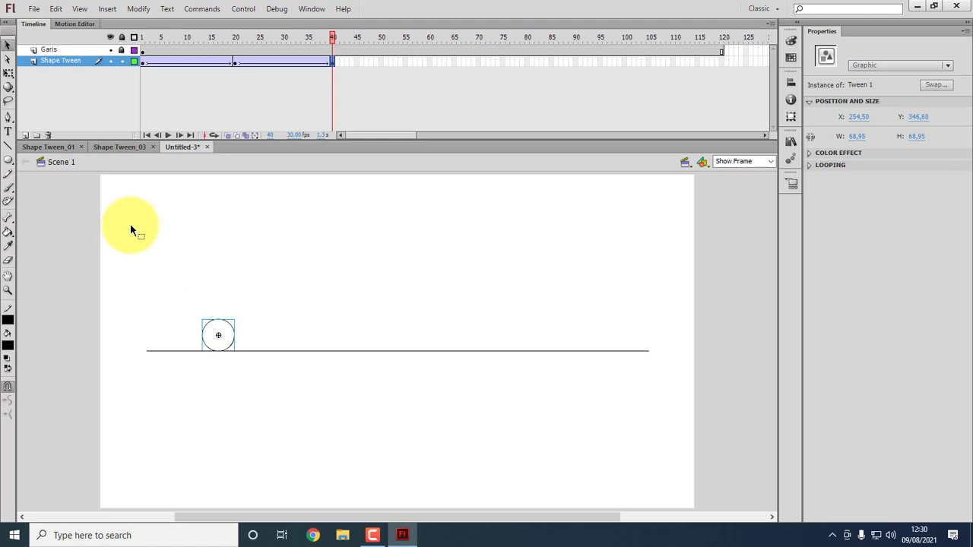
Try to squash the frame 40 circle to about 43 px high, rest it on the line, and preview the motion.
{"action": "left_click", "coordinate": [8, 73]}
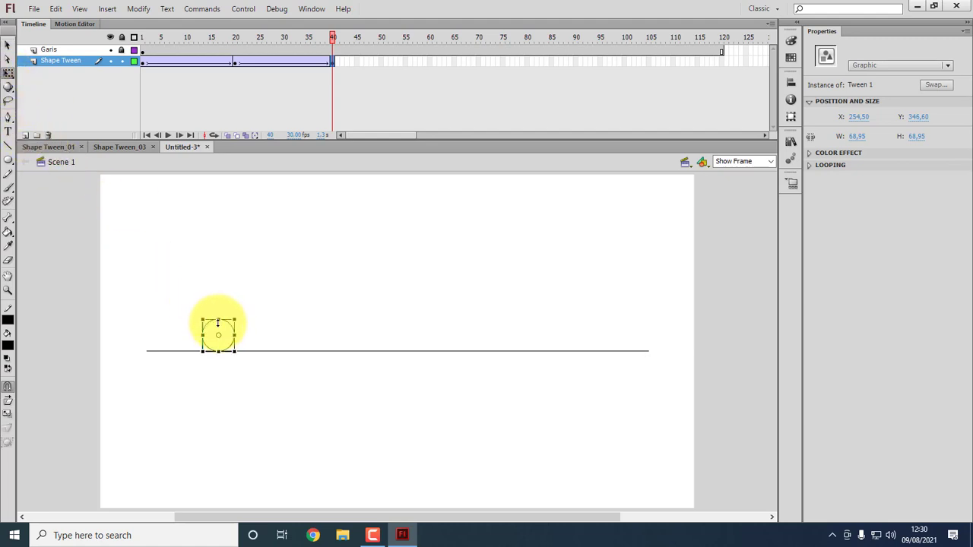
{"action": "left_click_drag", "start_coordinate": [218, 322], "coordinate": [218, 326]}
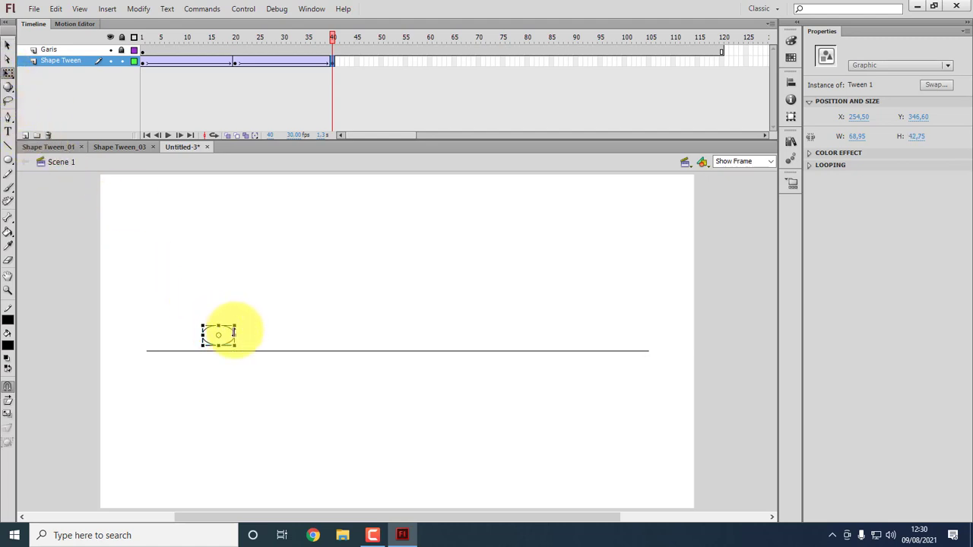
{"action": "left_click", "coordinate": [10, 48]}
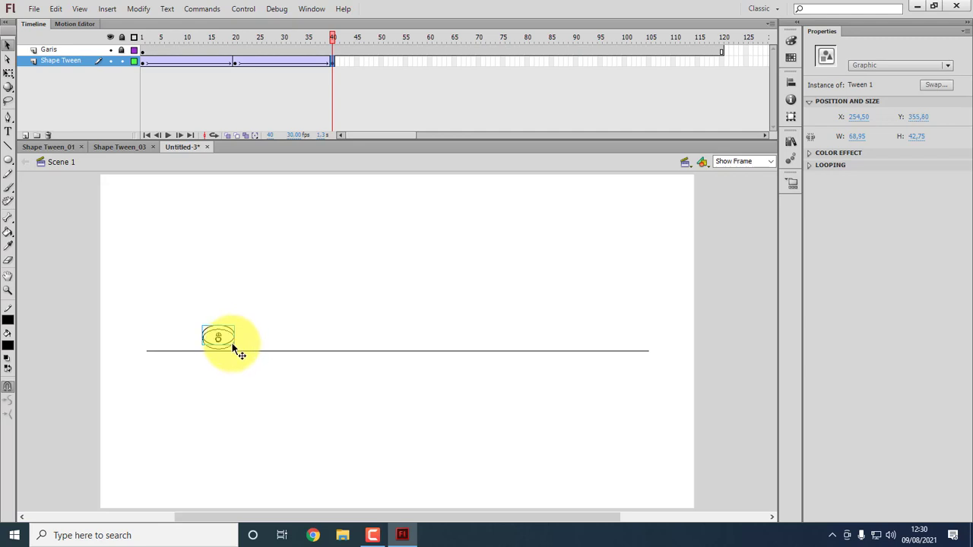
{"action": "left_click_drag", "start_coordinate": [234, 349], "coordinate": [234, 353]}
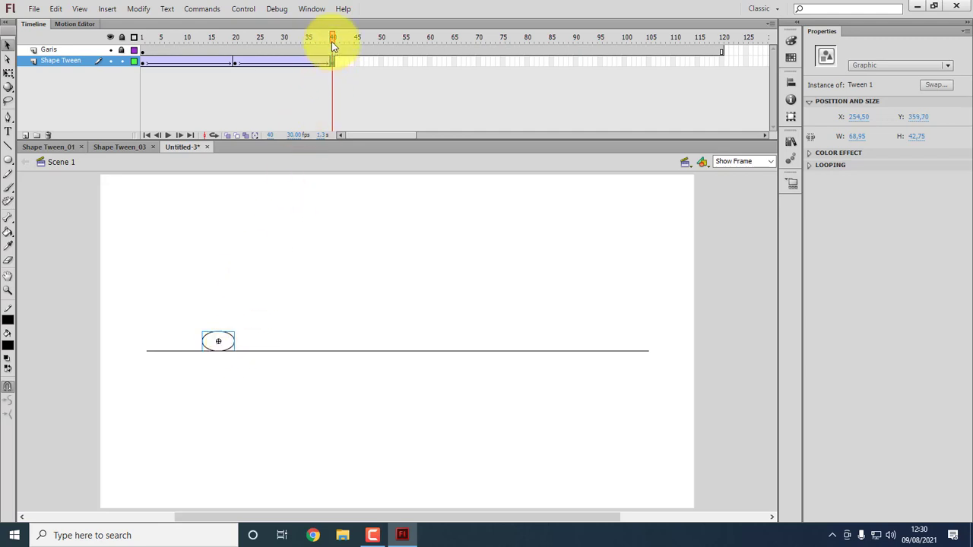
{"action": "left_click_drag", "start_coordinate": [331, 42], "coordinate": [323, 68]}
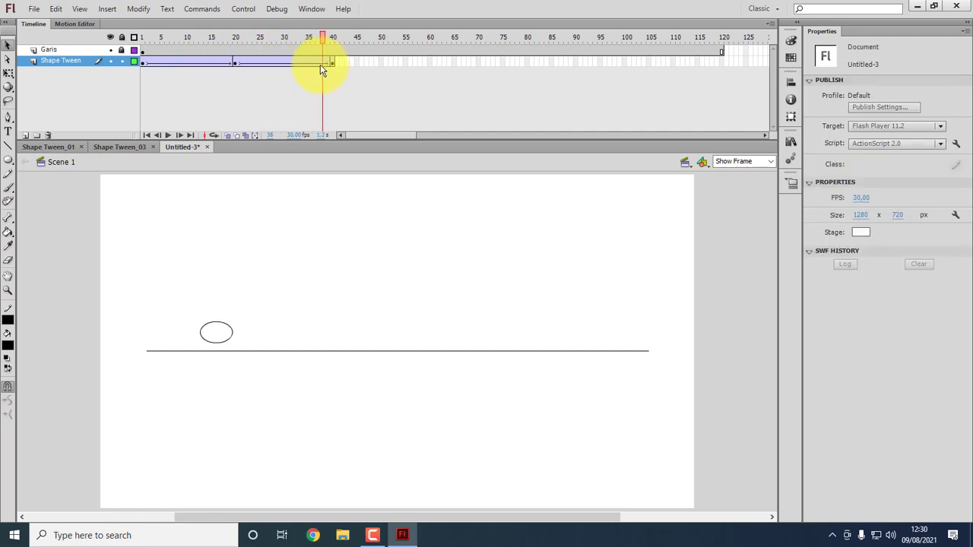
{"action": "left_click", "coordinate": [331, 62]}
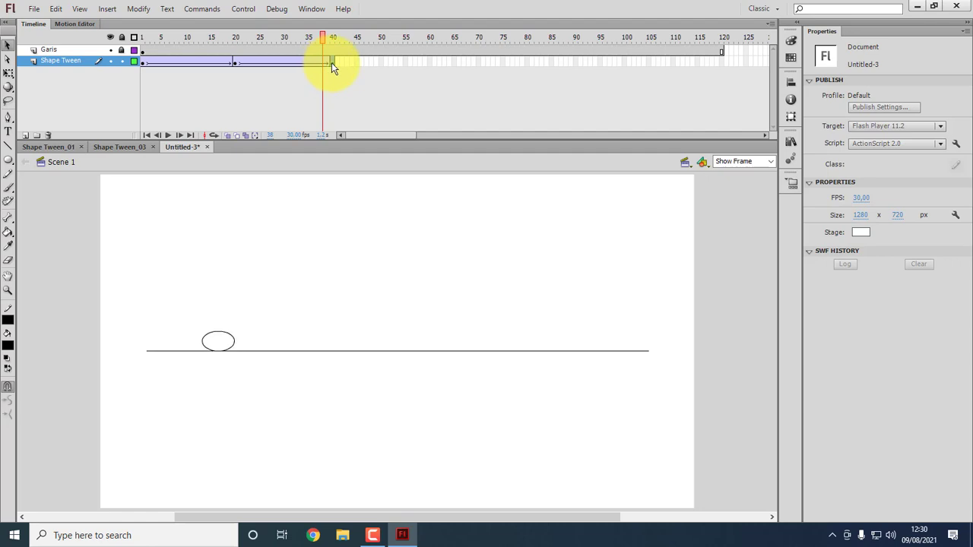
{"action": "left_click", "coordinate": [338, 43]}
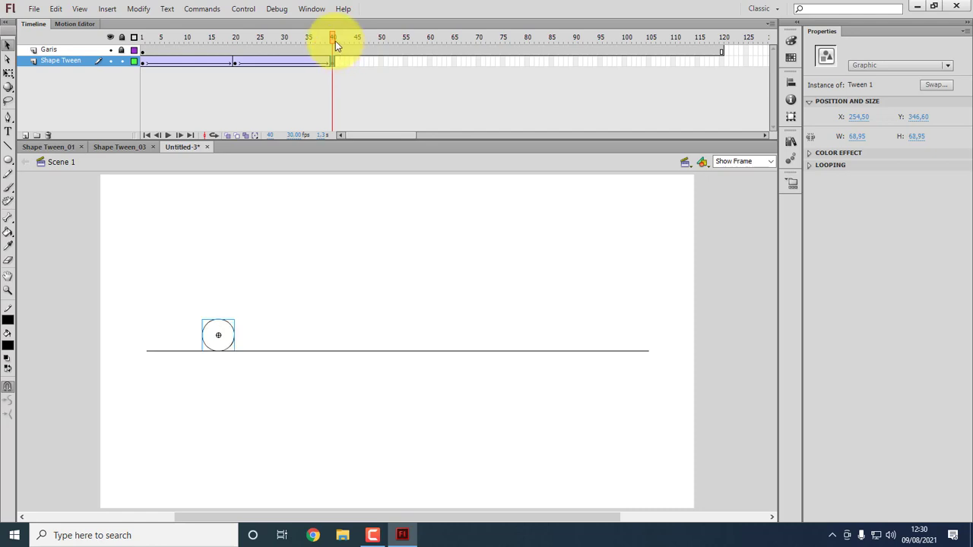
Extend the Shape Tween layer to frame 42 and insert a keyframe there.
{"action": "left_click_drag", "start_coordinate": [335, 41], "coordinate": [335, 75]}
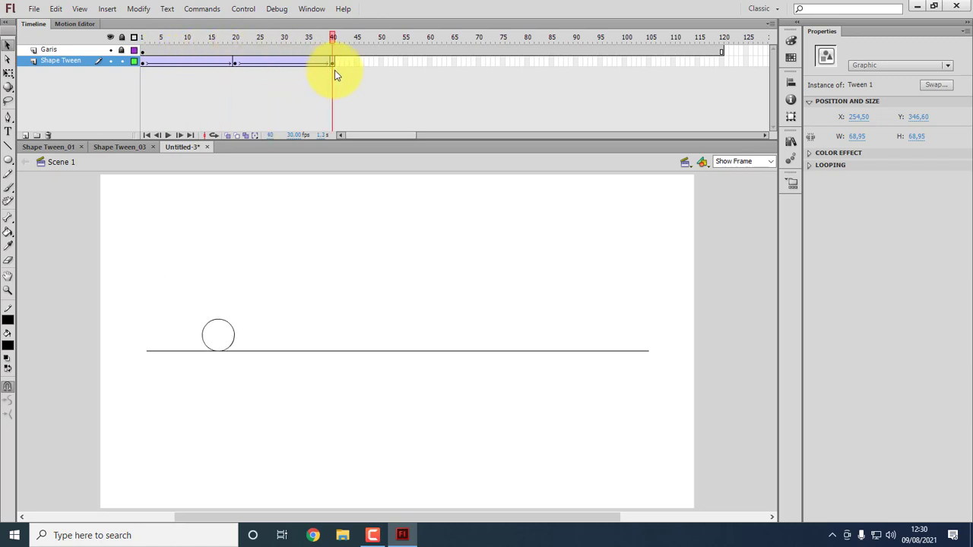
{"action": "right_click", "coordinate": [341, 62]}
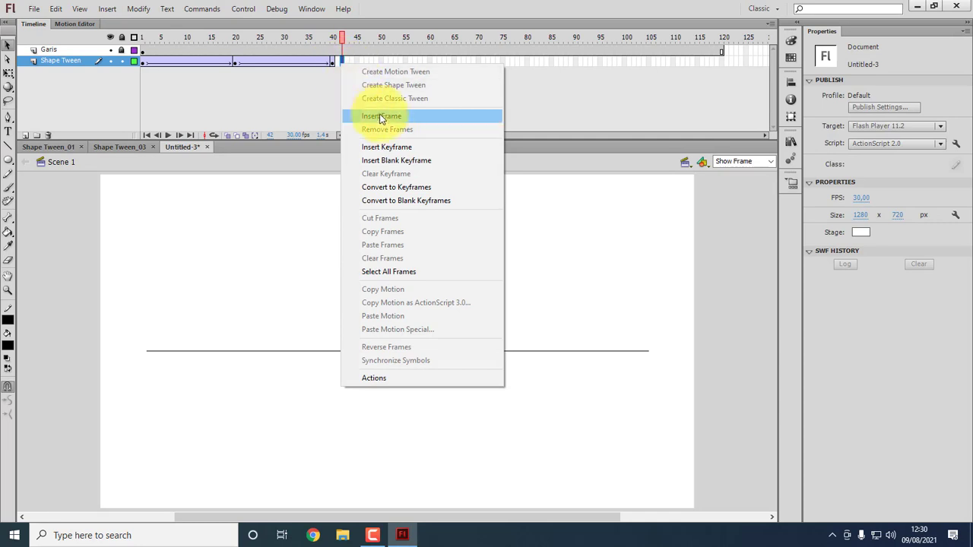
{"action": "left_click", "coordinate": [381, 118]}
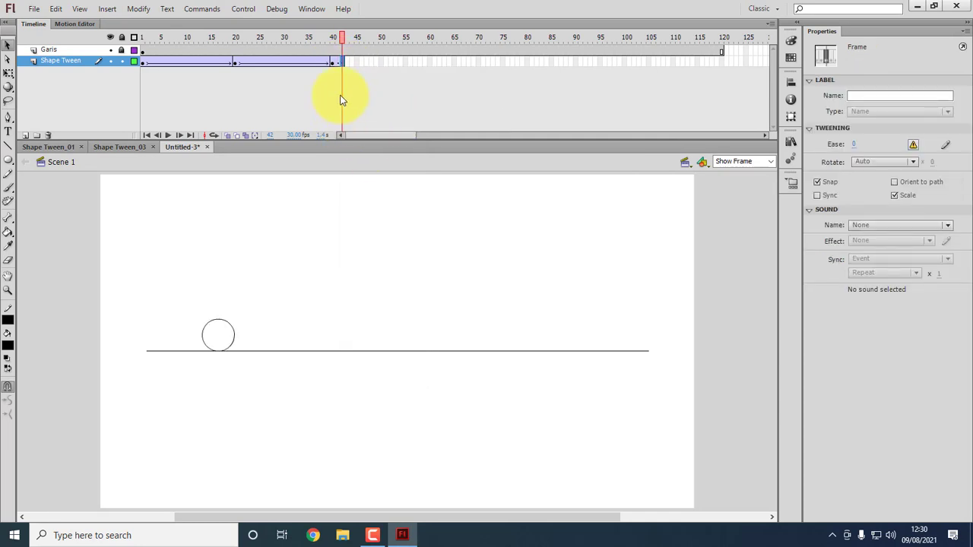
{"action": "left_click", "coordinate": [129, 197]}
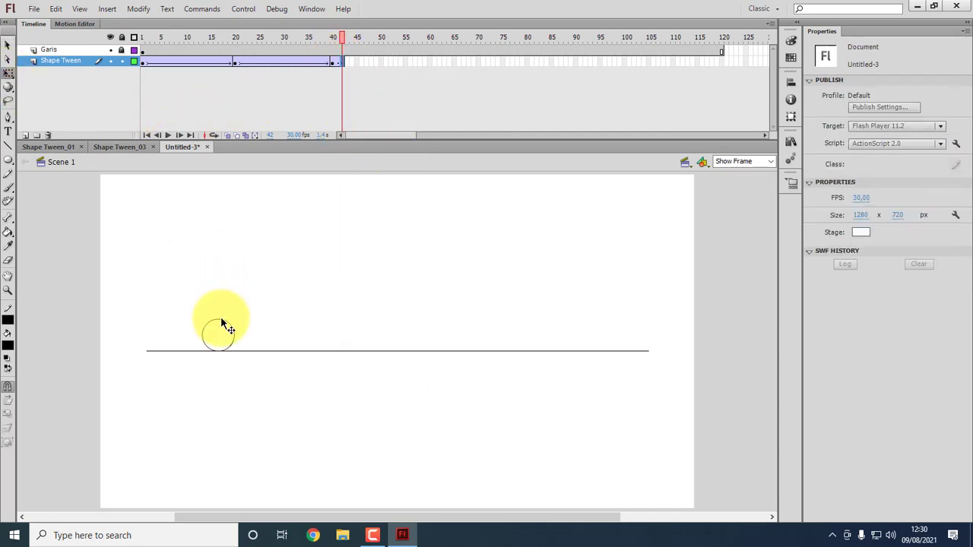
{"action": "right_click", "coordinate": [341, 66]}
{"action": "left_click", "coordinate": [363, 147]}
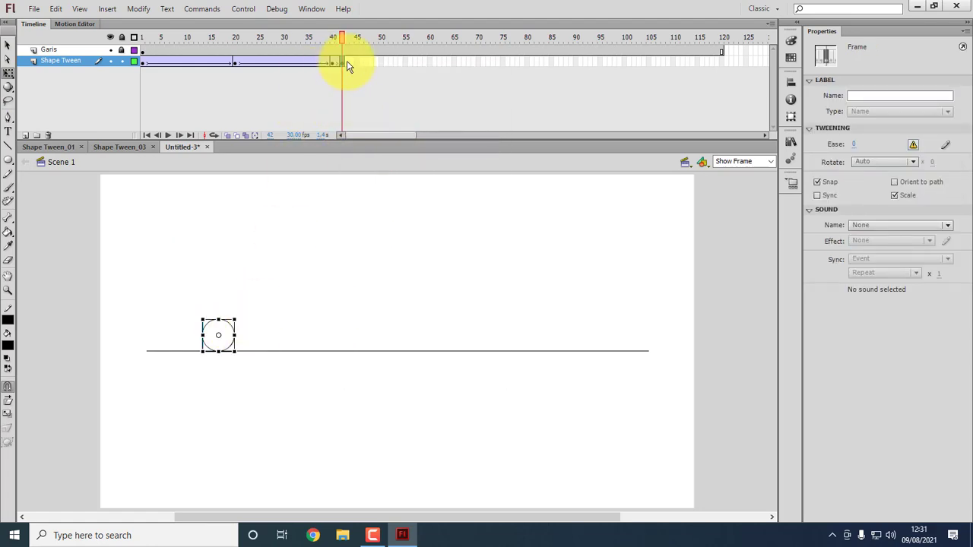
At frame 42, move the circle's transformation point to its bottom edge, squash it to about 49 px high, and check frame 41.
{"action": "left_click", "coordinate": [219, 317]}
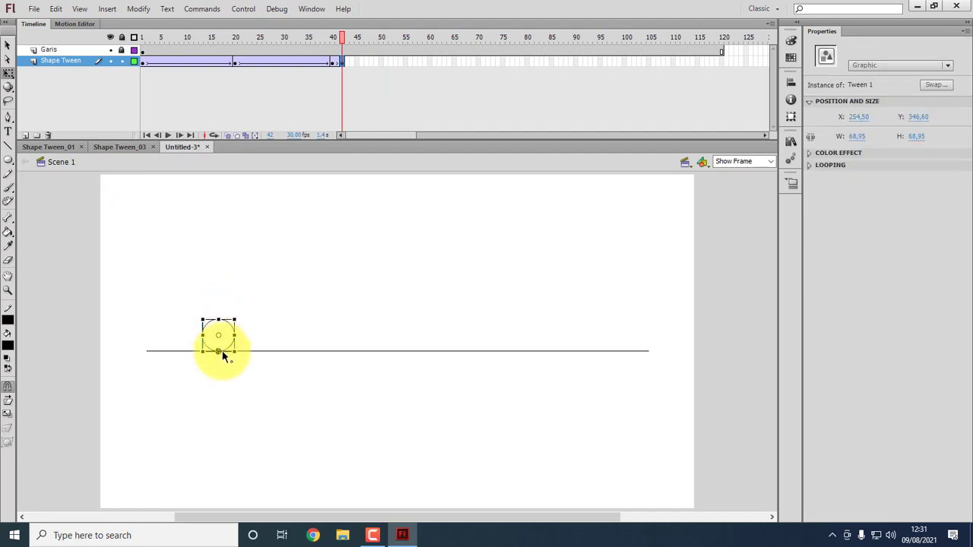
{"action": "mouse_move", "coordinate": [218, 335]}
{"action": "left_mouse_down"}
{"action": "mouse_move", "coordinate": [219, 352]}
{"action": "mouse_move", "coordinate": [218, 331]}
{"action": "left_mouse_up"}
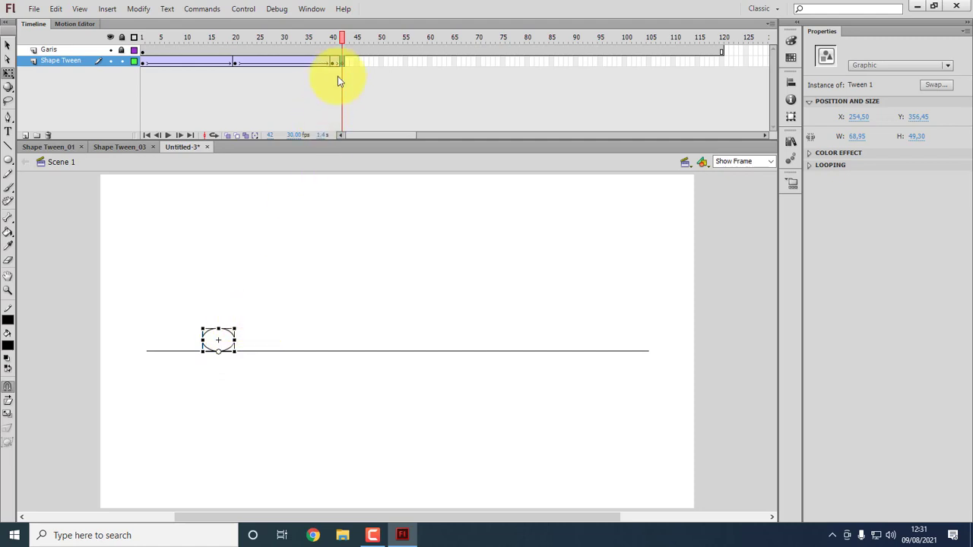
{"action": "left_click_drag", "start_coordinate": [338, 35], "coordinate": [337, 68]}
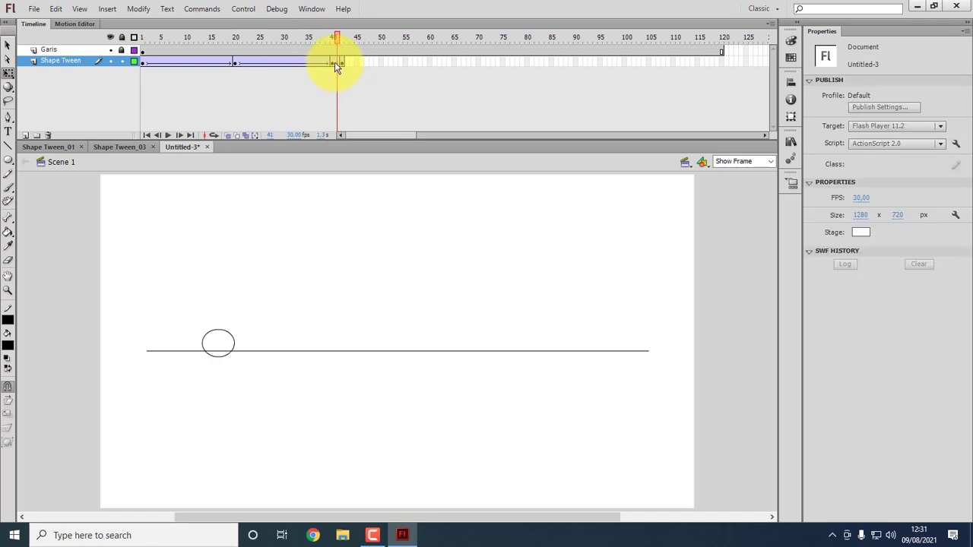
{"action": "left_click", "coordinate": [335, 62]}
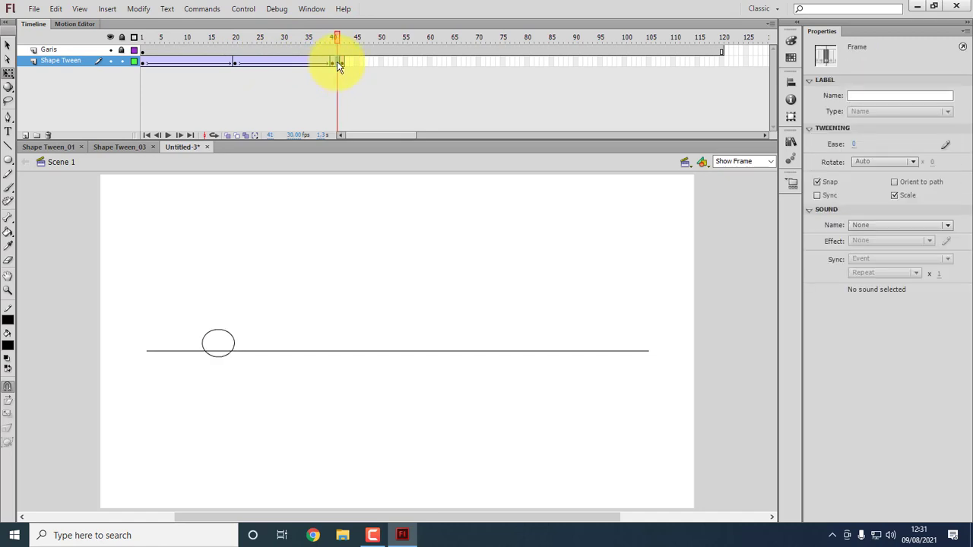
Move the squashed circle's keyframe on the Shape Tween layer from frame 42 to frame 41.
{"action": "left_click", "coordinate": [223, 328]}
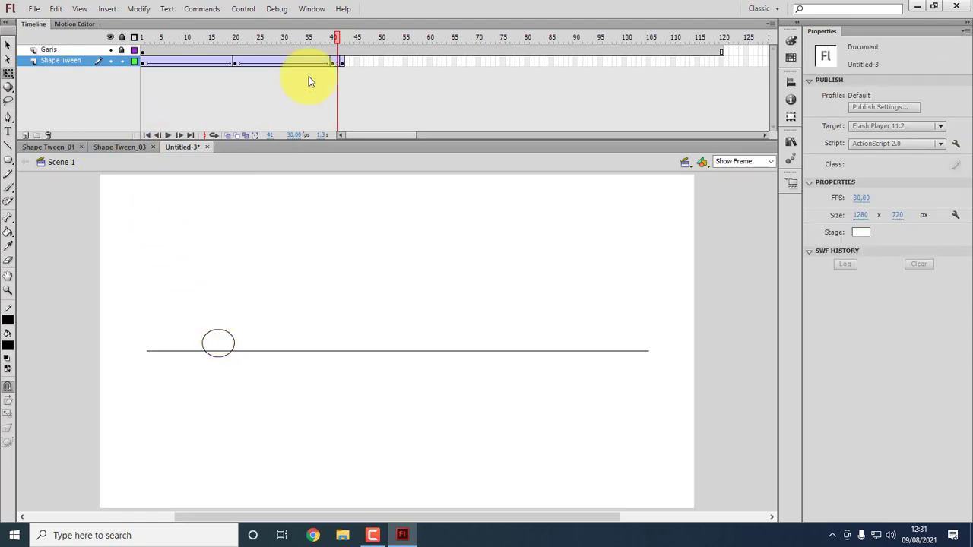
{"action": "left_click", "coordinate": [341, 64]}
{"action": "left_click", "coordinate": [340, 68]}
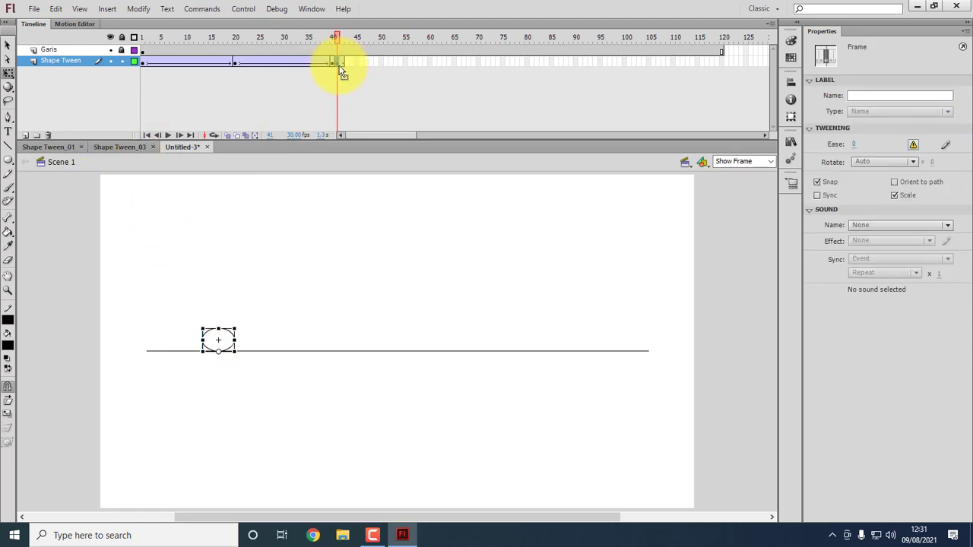
Insert a keyframe at frame 42, squash the circle further from its upper edge, and check it against frame 41.
{"action": "right_click", "coordinate": [342, 65]}
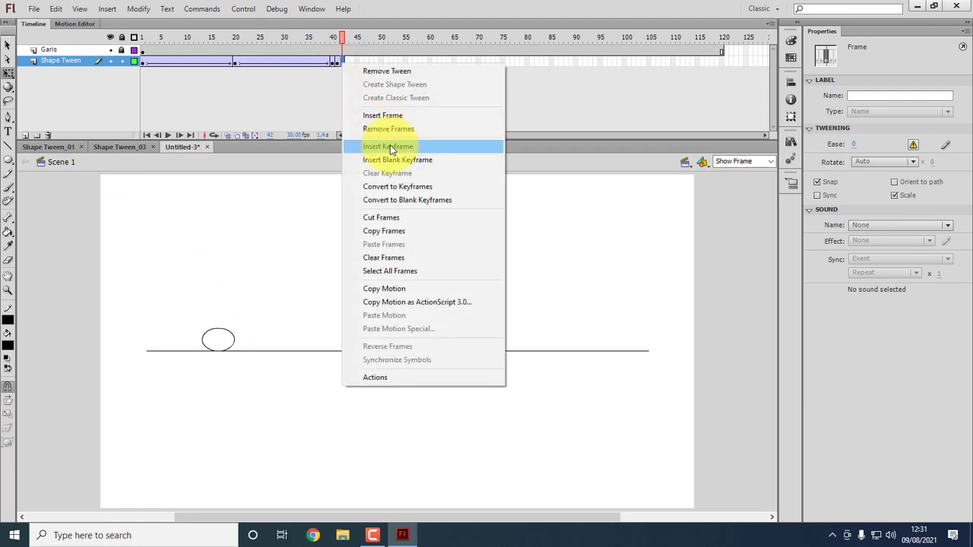
{"action": "left_click", "coordinate": [390, 144]}
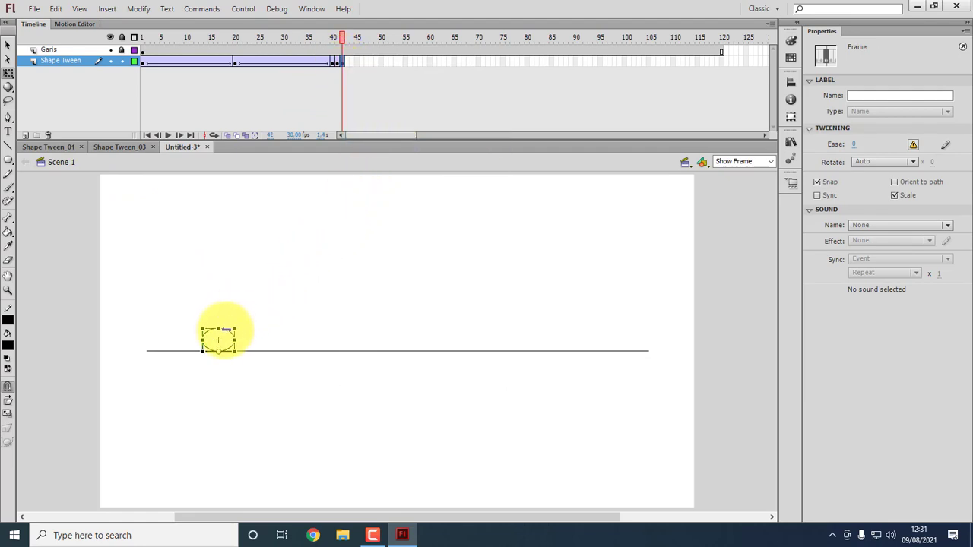
{"action": "left_click", "coordinate": [219, 331]}
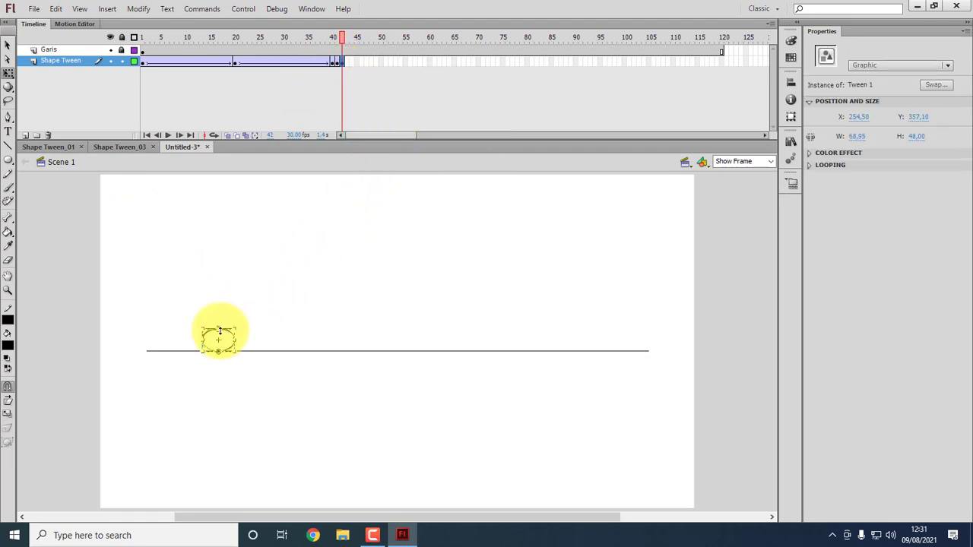
{"action": "right_click", "coordinate": [335, 60]}
{"action": "left_click", "coordinate": [312, 97]}
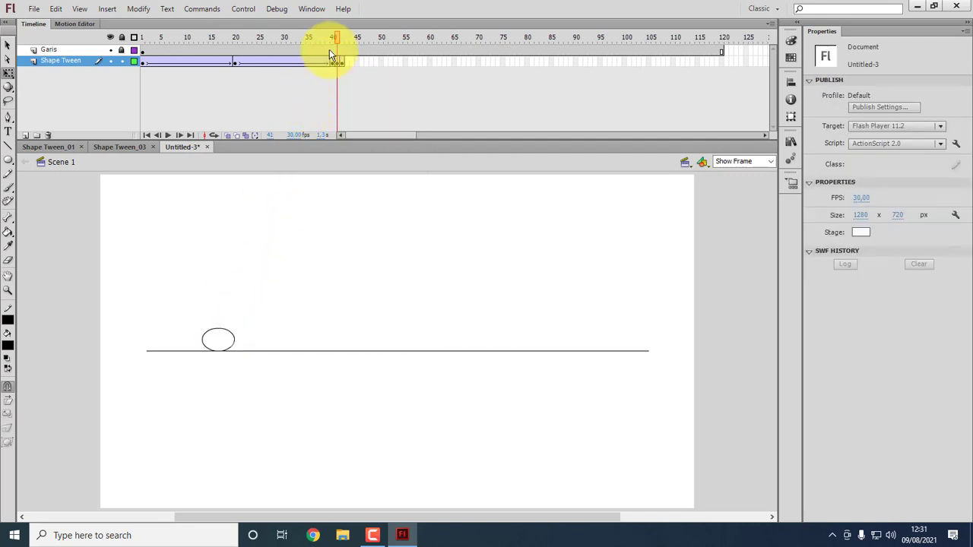
{"action": "left_click_drag", "start_coordinate": [337, 37], "coordinate": [338, 53]}
Copy the squashed circle's keyframe at frame 41 and paste it at frame 43 on the Shape Tween layer.
{"action": "left_click", "coordinate": [337, 60]}
{"action": "right_click", "coordinate": [337, 60]}
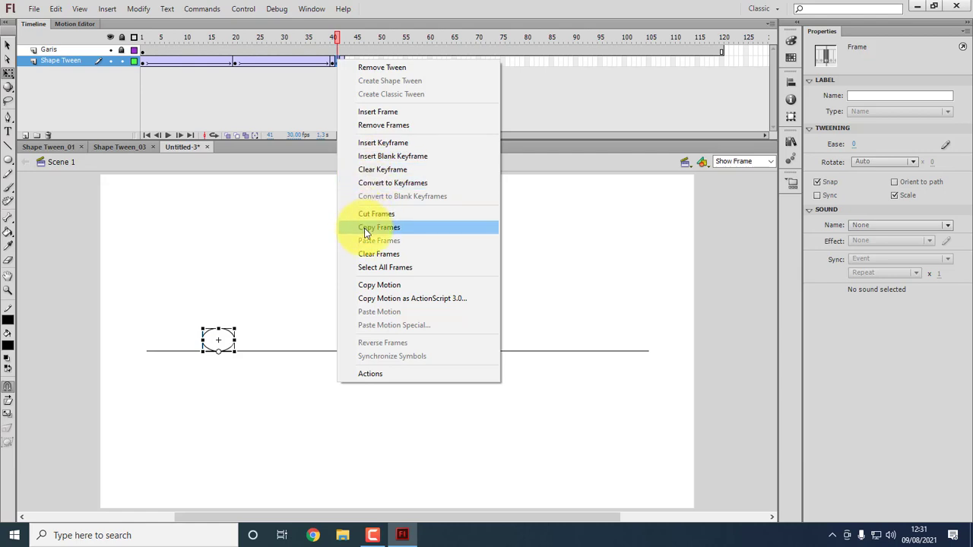
{"action": "left_click", "coordinate": [365, 229]}
{"action": "left_click", "coordinate": [346, 63]}
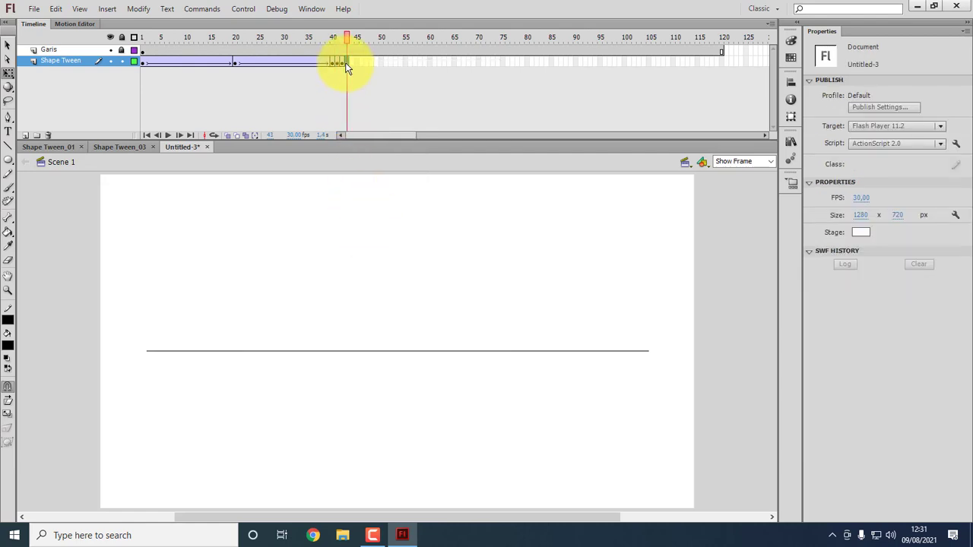
{"action": "right_click", "coordinate": [347, 62]}
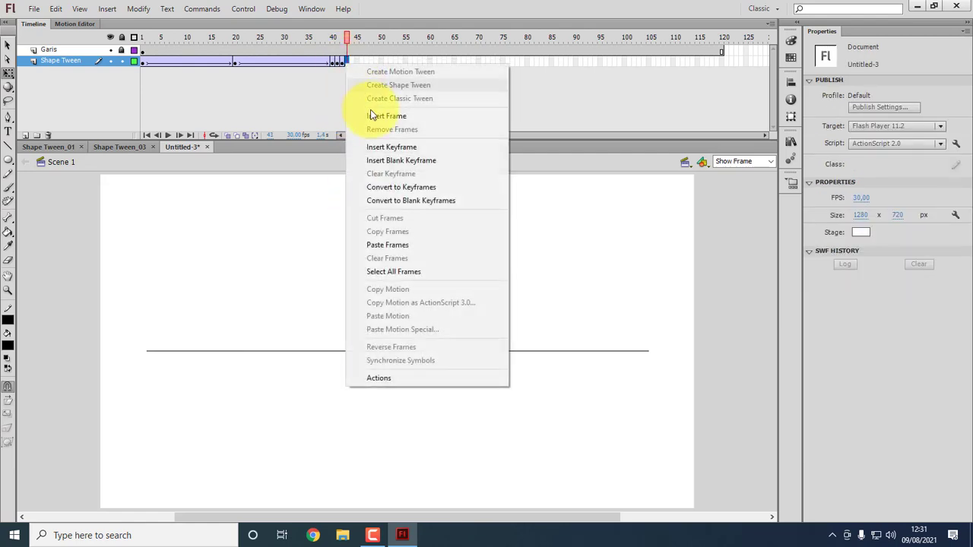
{"action": "left_click", "coordinate": [391, 245]}
Copy the round circle's keyframe at frame 40 and paste it at frame 44 on the Shape Tween layer.
{"action": "left_click", "coordinate": [332, 62]}
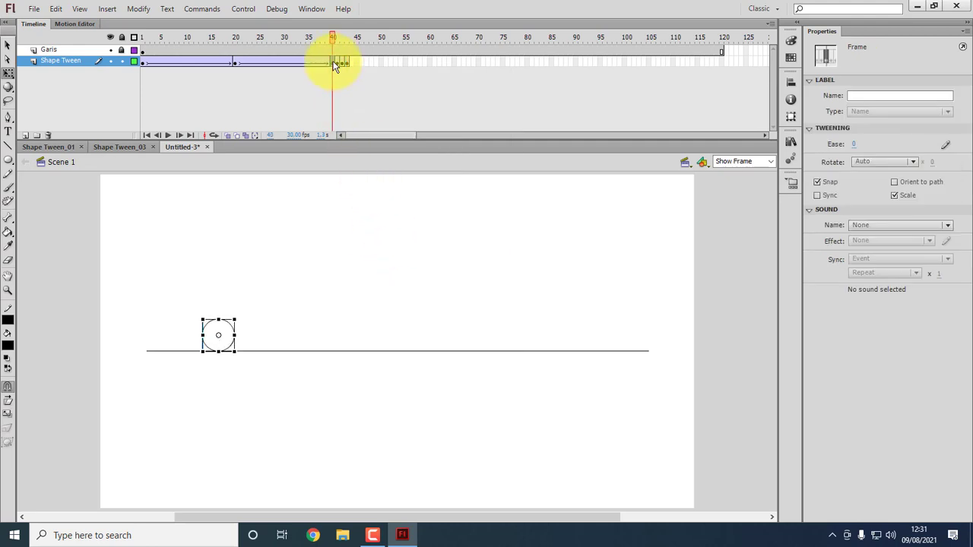
{"action": "right_click", "coordinate": [335, 64]}
{"action": "left_click", "coordinate": [381, 229]}
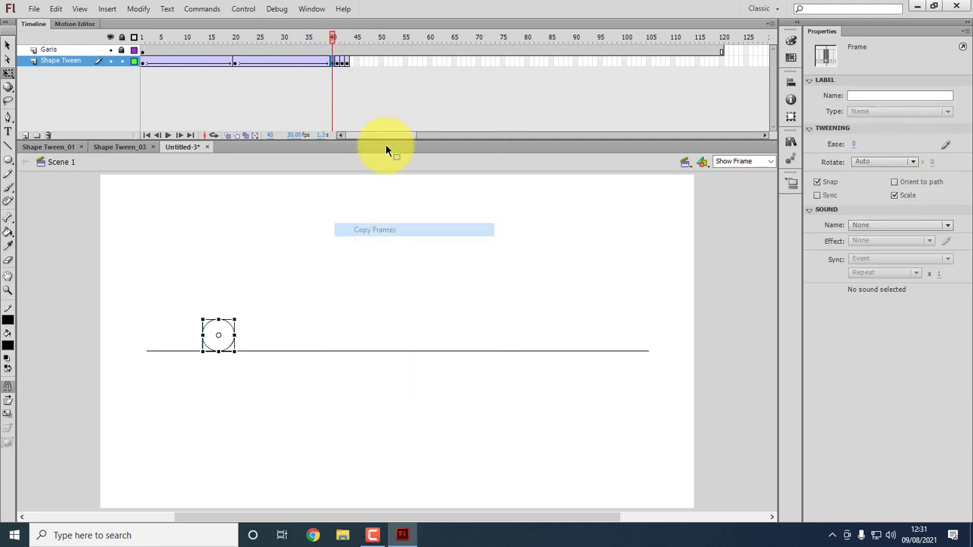
{"action": "left_click", "coordinate": [353, 62]}
{"action": "right_click", "coordinate": [354, 61]}
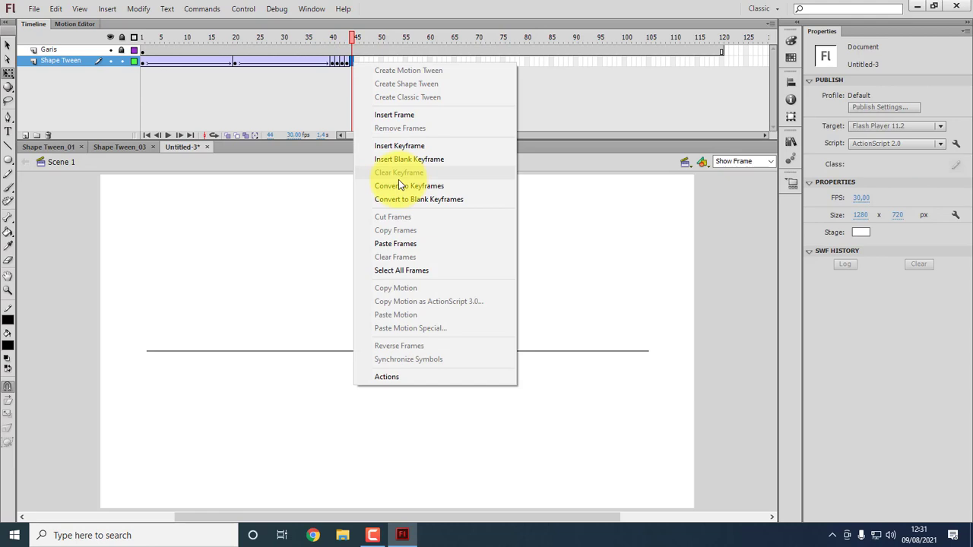
{"action": "left_click", "coordinate": [412, 243]}
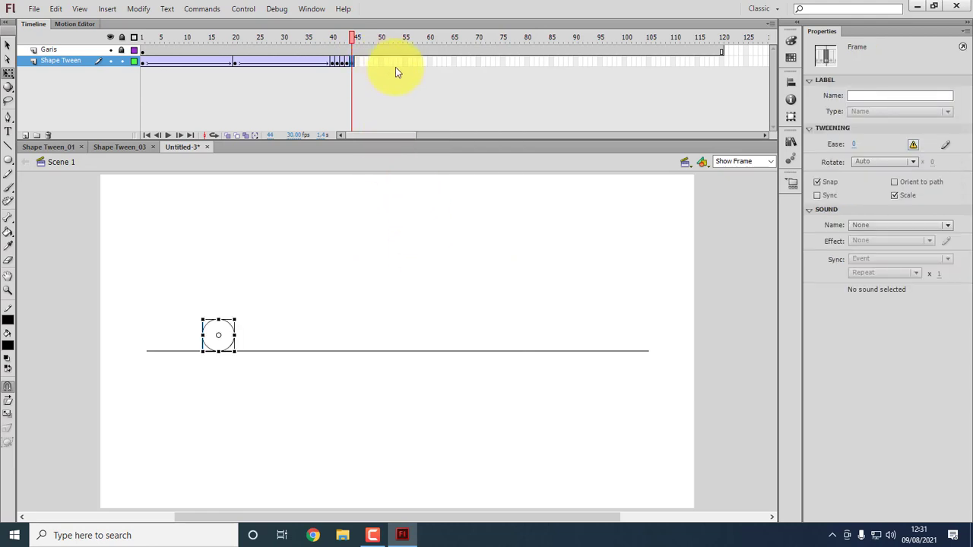
Insert a keyframe at frame 64 and raise the circle to about X 358, Y 195 above the line.
{"action": "right_click", "coordinate": [450, 62]}
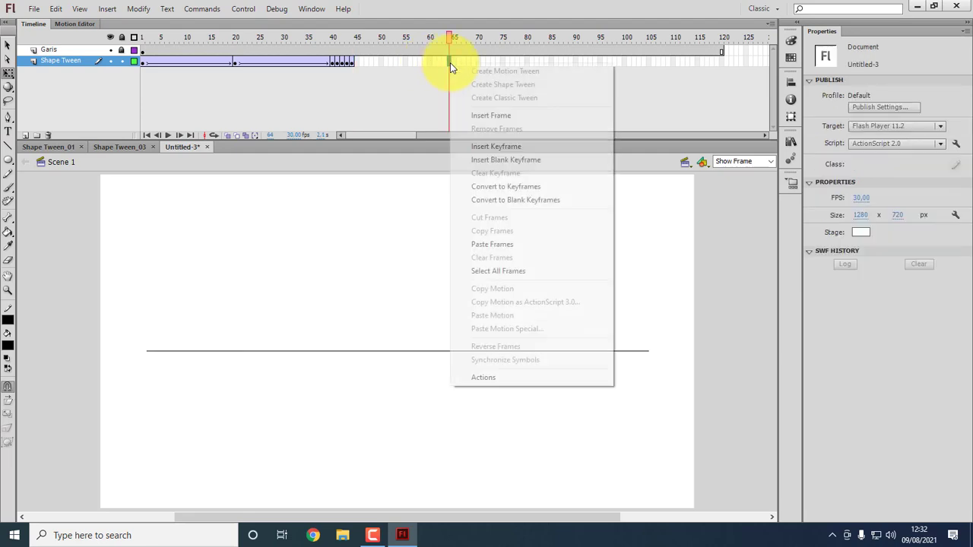
{"action": "left_click", "coordinate": [496, 146]}
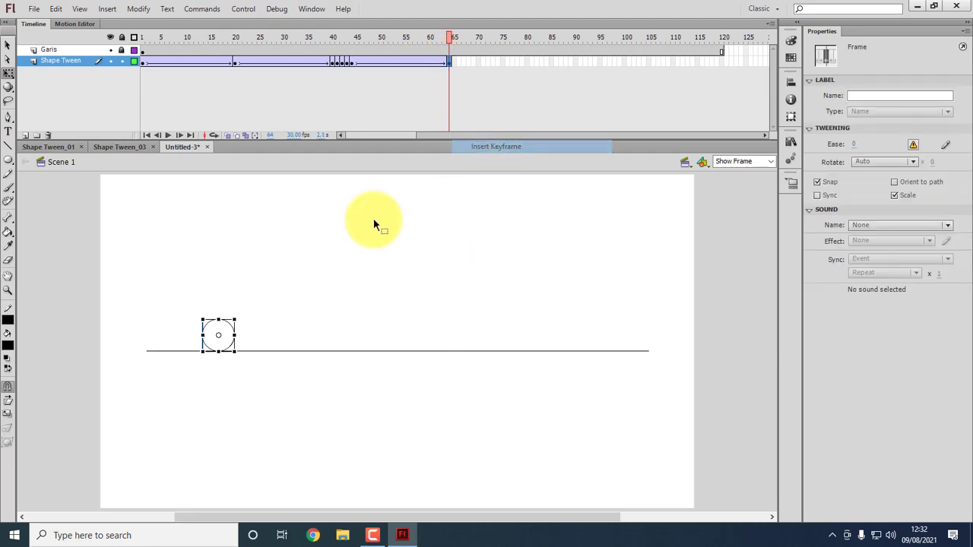
{"action": "left_click", "coordinate": [233, 328]}
{"action": "left_click_drag", "start_coordinate": [245, 313], "coordinate": [279, 258]}
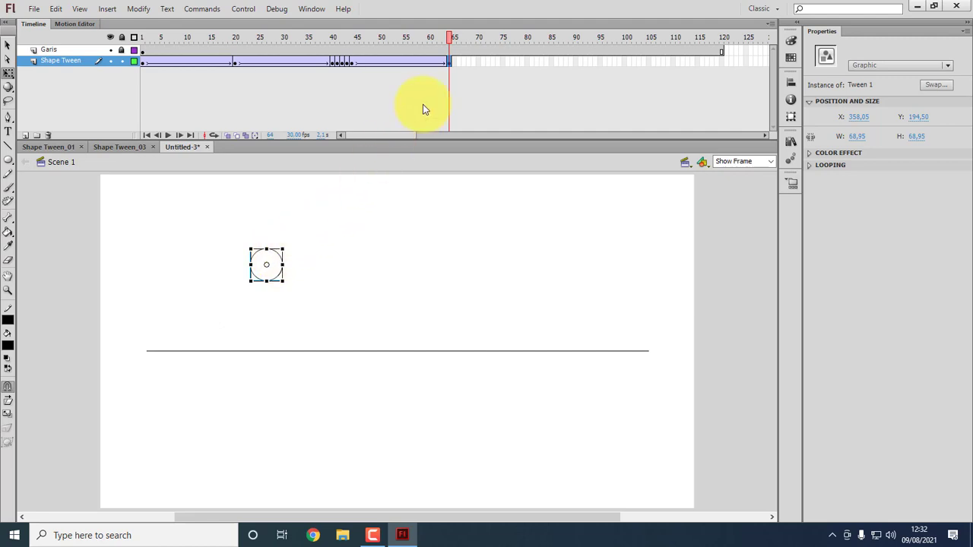
Insert a keyframe at frame 85 and lower the circle onto the line at about X 439, Y 347.
{"action": "right_click", "coordinate": [551, 68]}
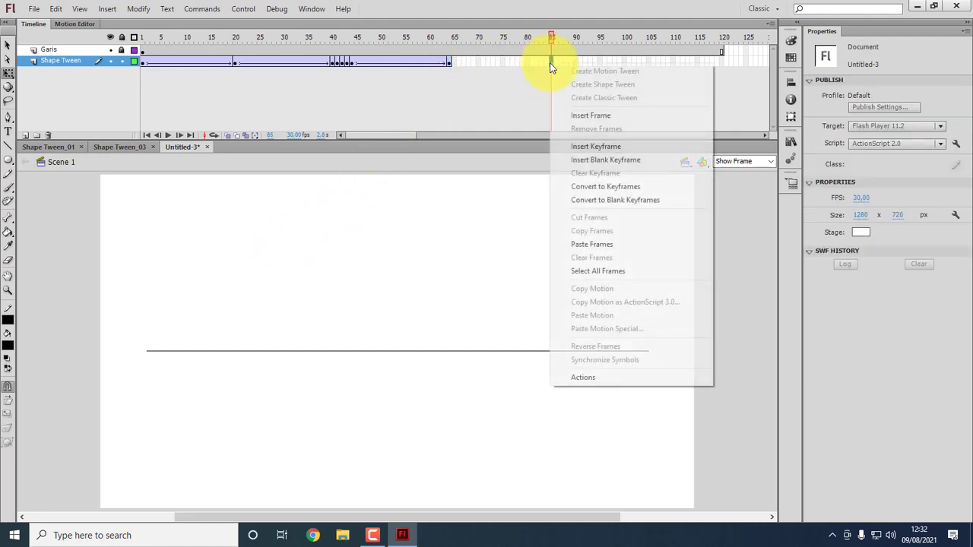
{"action": "left_click", "coordinate": [589, 145]}
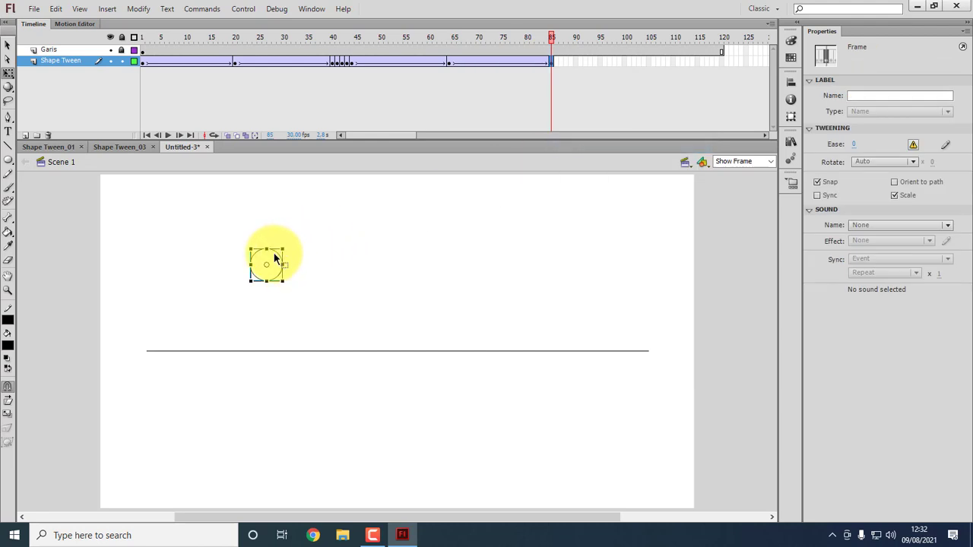
{"action": "left_click_drag", "start_coordinate": [279, 263], "coordinate": [317, 330]}
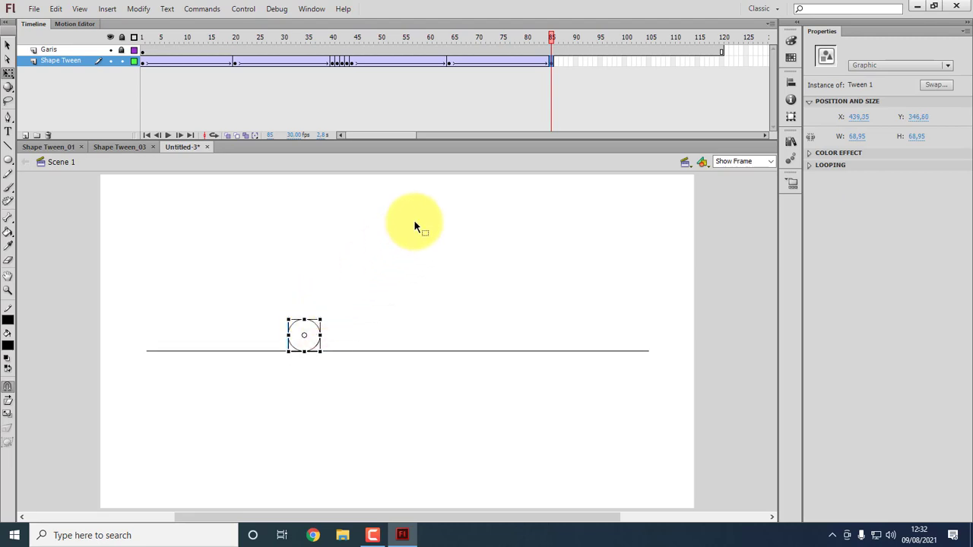
Insert a keyframe at frame 86, move the circle's transformation point to its bottom edge, and squash it to about 53 px high.
{"action": "right_click", "coordinate": [559, 69]}
{"action": "left_click", "coordinate": [600, 148]}
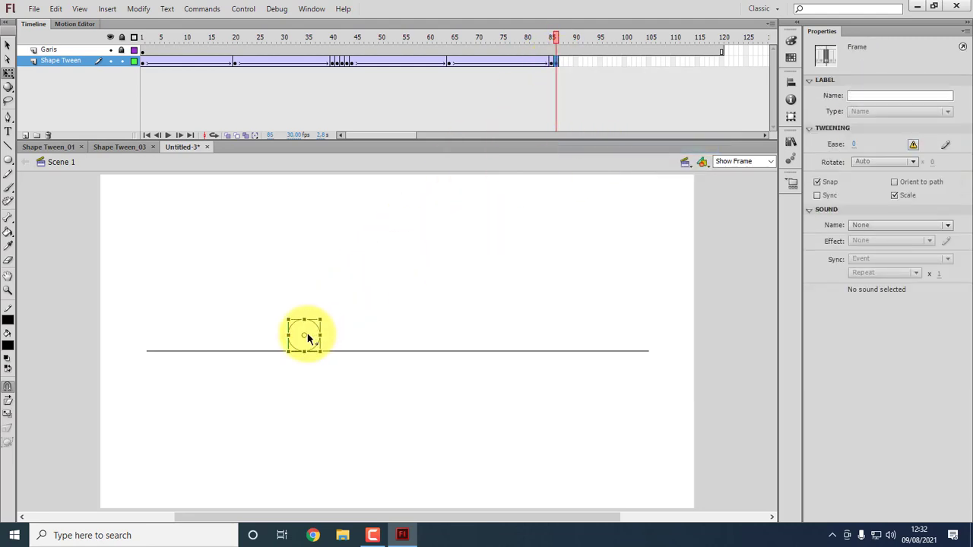
{"action": "left_click", "coordinate": [307, 337]}
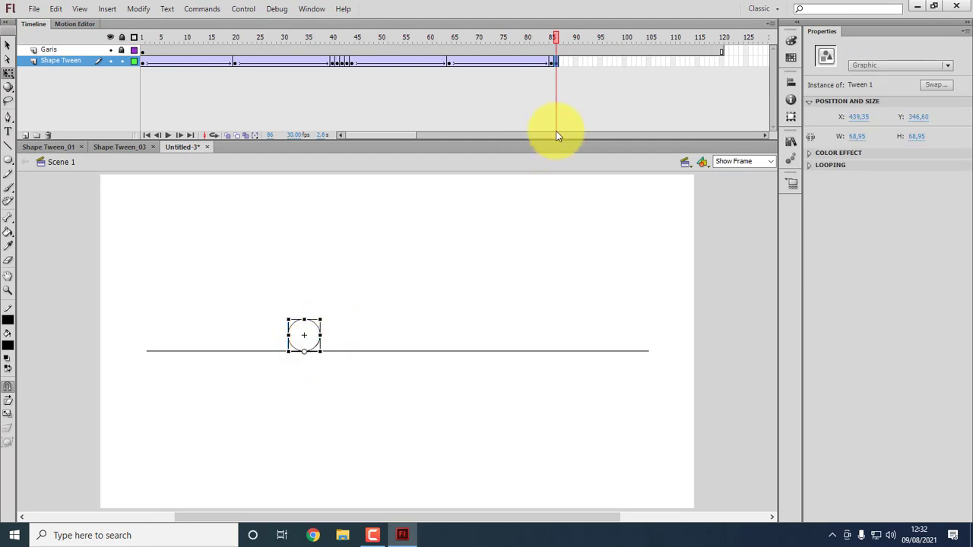
{"action": "left_click", "coordinate": [557, 62]}
{"action": "left_click_drag", "start_coordinate": [304, 319], "coordinate": [306, 324]}
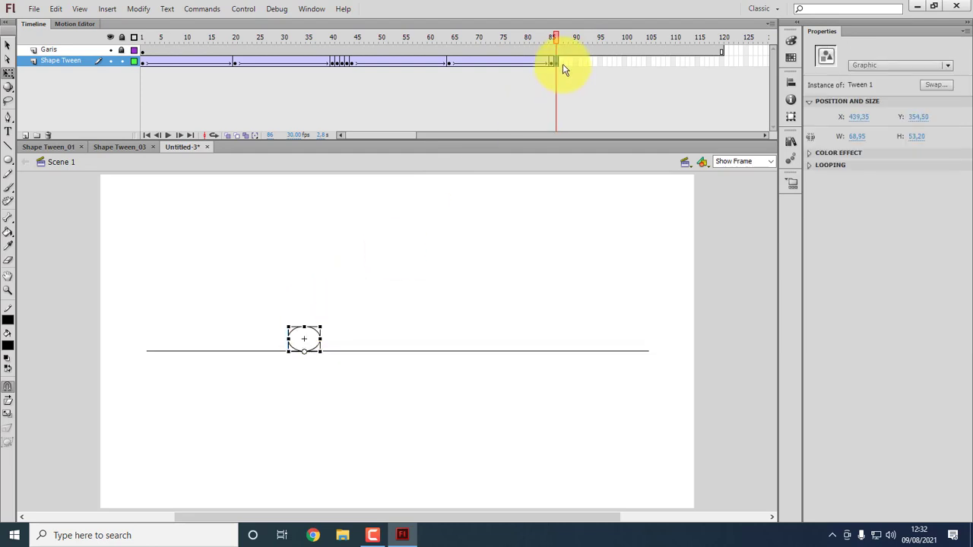
Insert a keyframe at frame 87 and squash the circle further to about 34 px high.
{"action": "right_click", "coordinate": [563, 64]}
{"action": "left_click", "coordinate": [621, 149]}
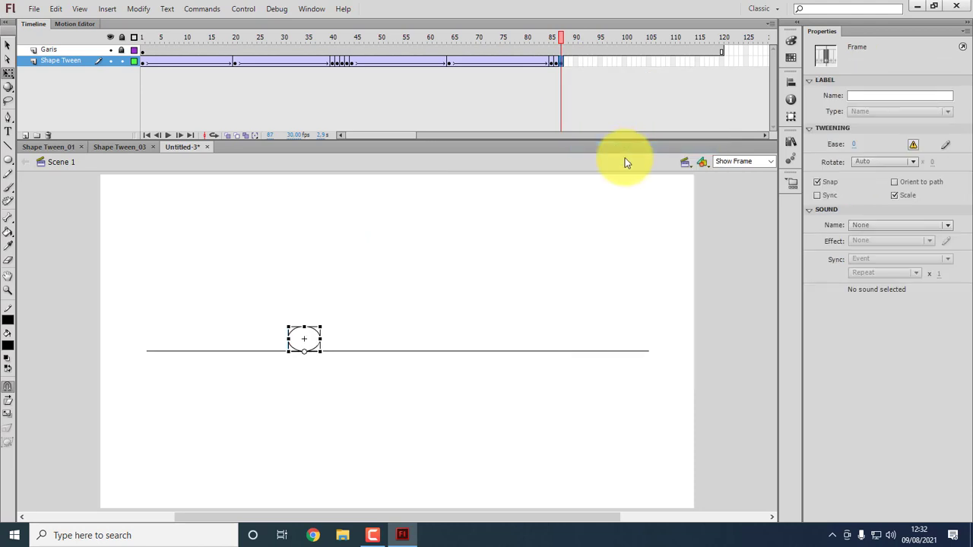
{"action": "left_click_drag", "start_coordinate": [304, 326], "coordinate": [304, 337]}
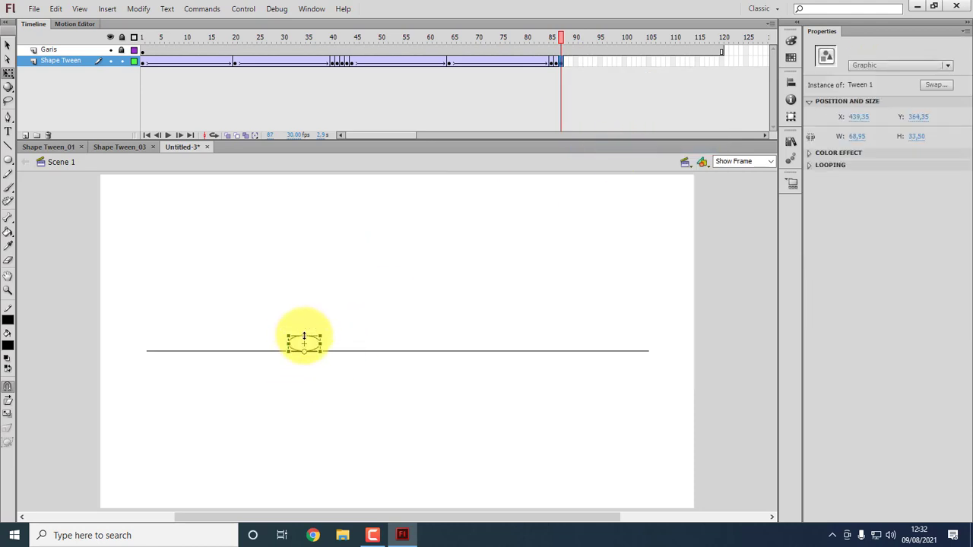
Insert a keyframe at frame 88 and stretch the circle back up to about 52 px high.
{"action": "left_click", "coordinate": [568, 62]}
{"action": "right_click", "coordinate": [568, 62]}
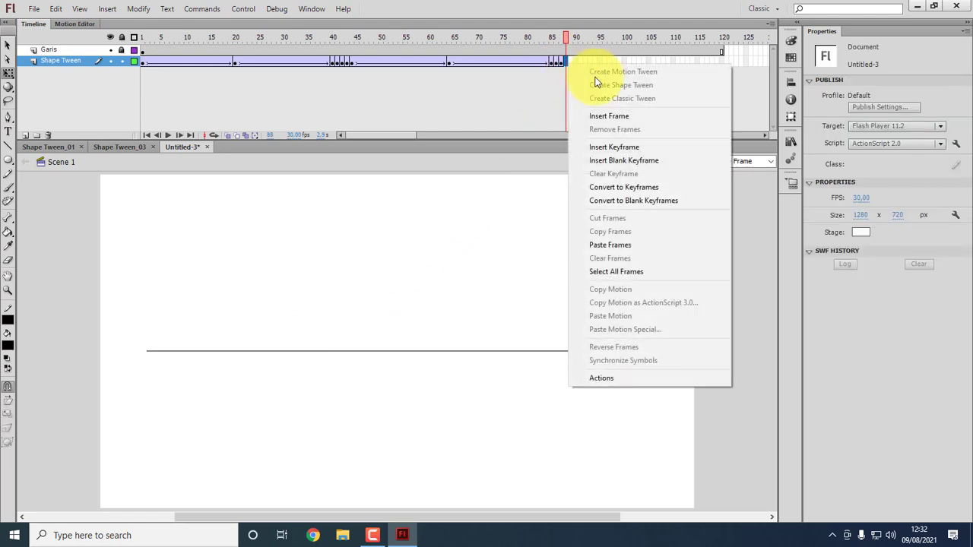
{"action": "left_click", "coordinate": [612, 146]}
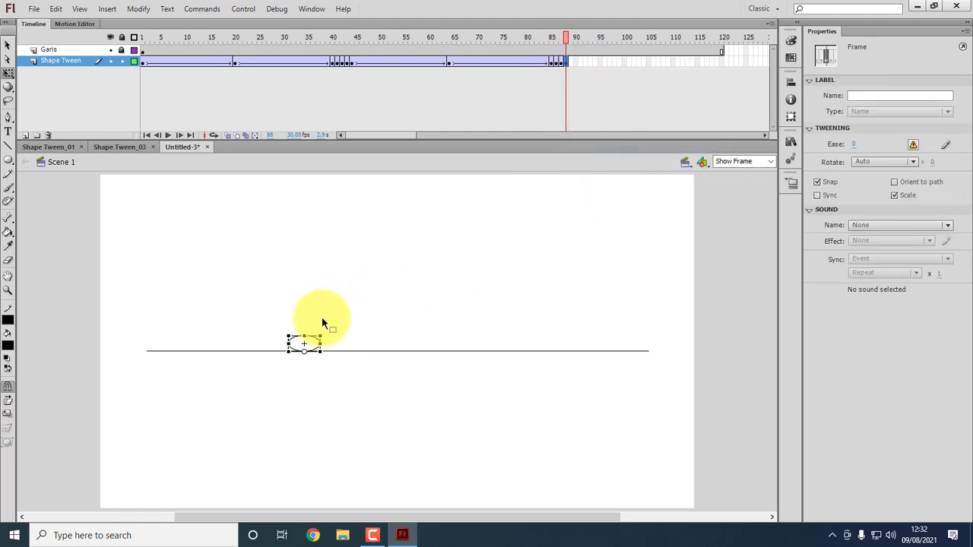
{"action": "left_click", "coordinate": [305, 335]}
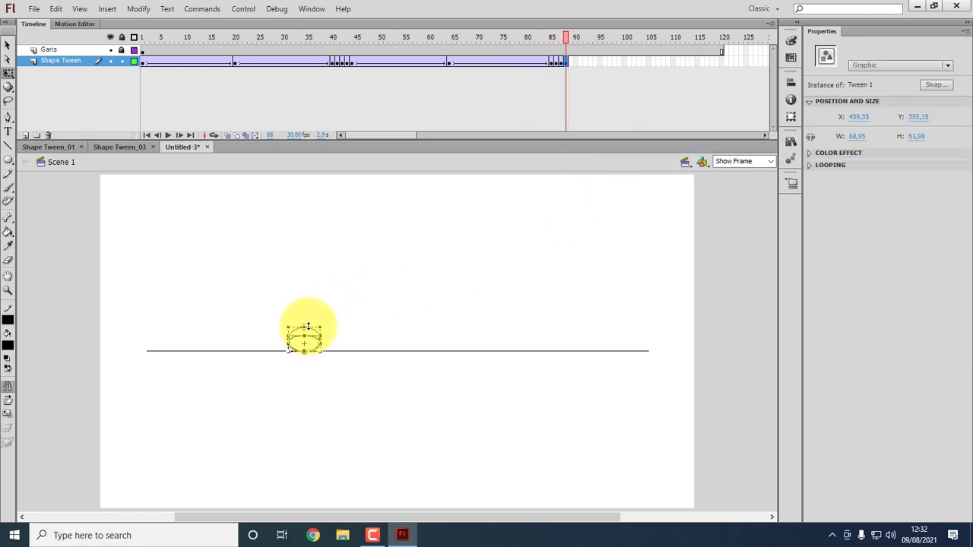
Insert a keyframe at frame 89 and stretch the circle to about 65 px high.
{"action": "right_click", "coordinate": [572, 63]}
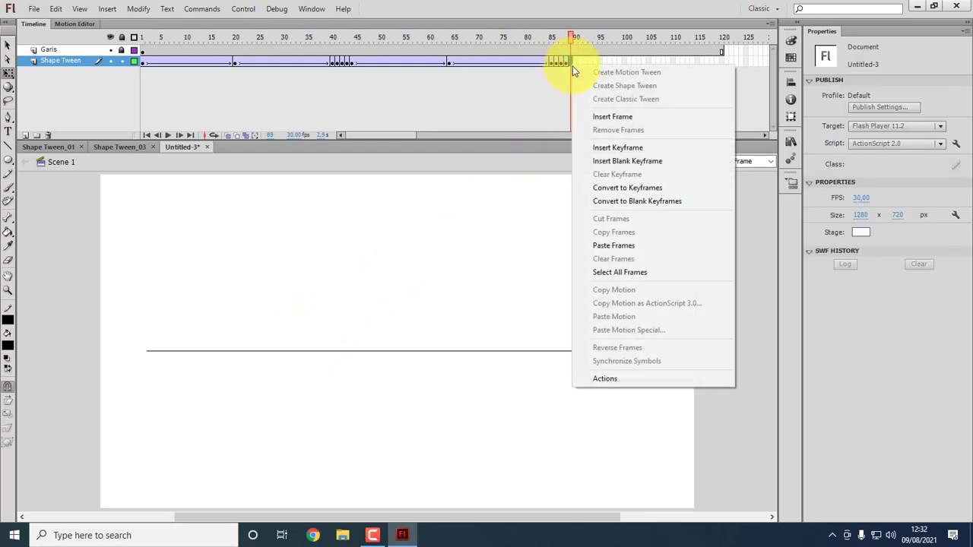
{"action": "left_click", "coordinate": [638, 148]}
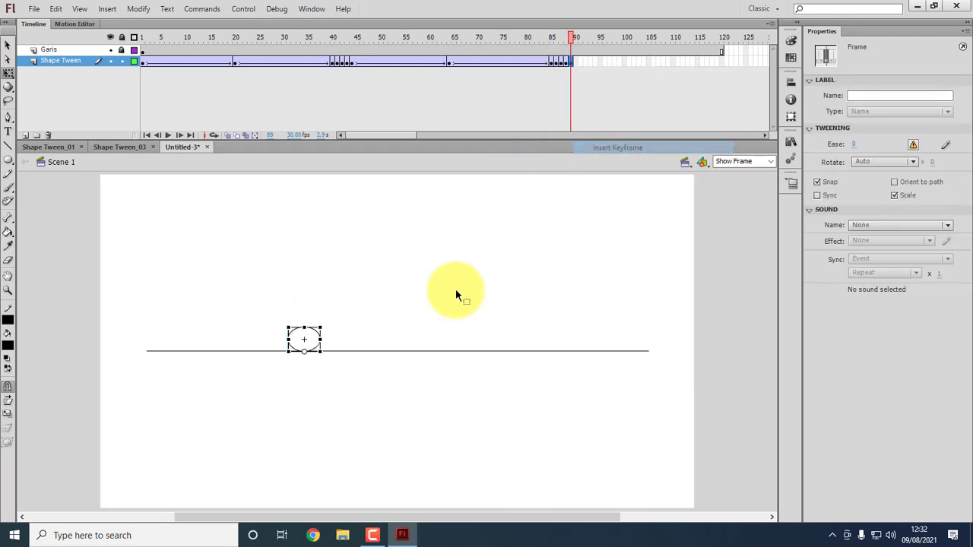
{"action": "left_click", "coordinate": [304, 326]}
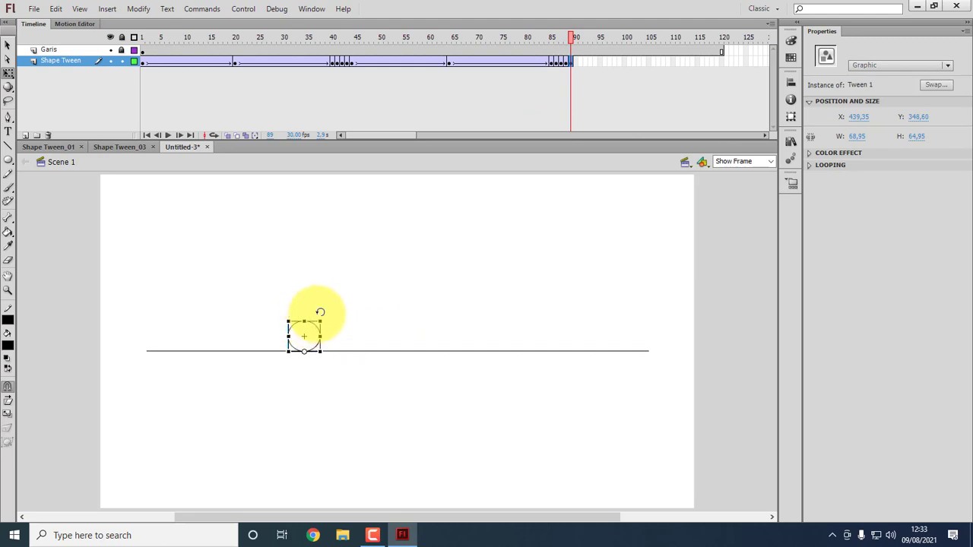
{"action": "left_click", "coordinate": [552, 62]}
{"action": "right_click", "coordinate": [551, 62]}
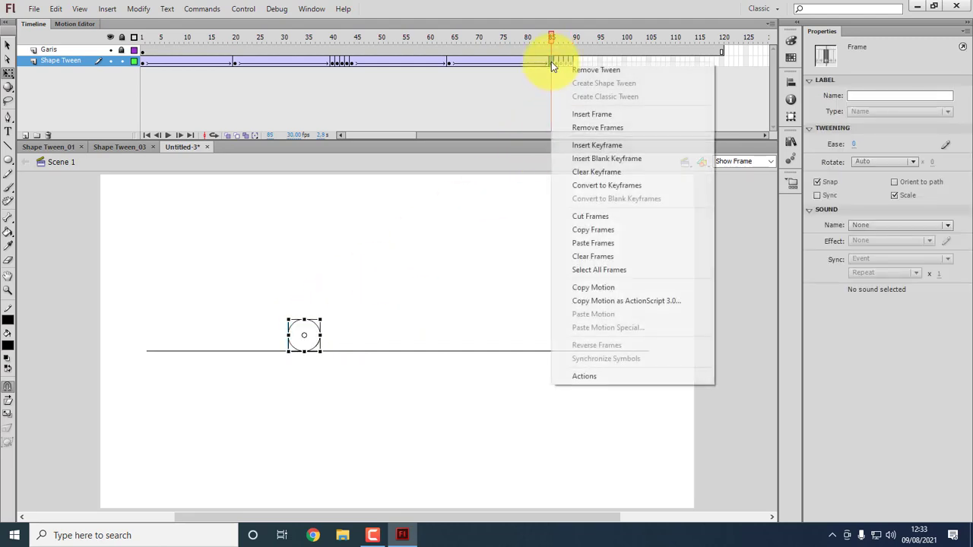
{"action": "left_click", "coordinate": [590, 147]}
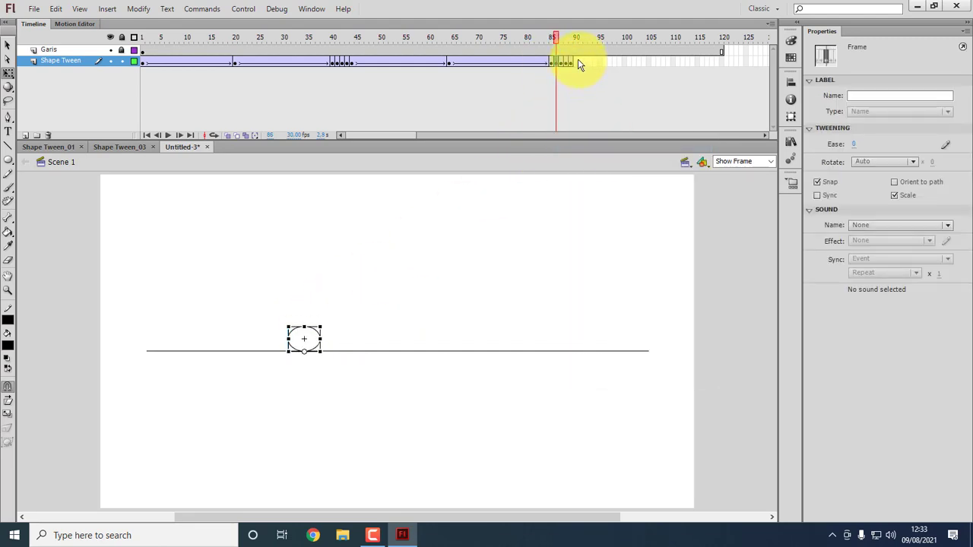
{"action": "right_click", "coordinate": [576, 62]}
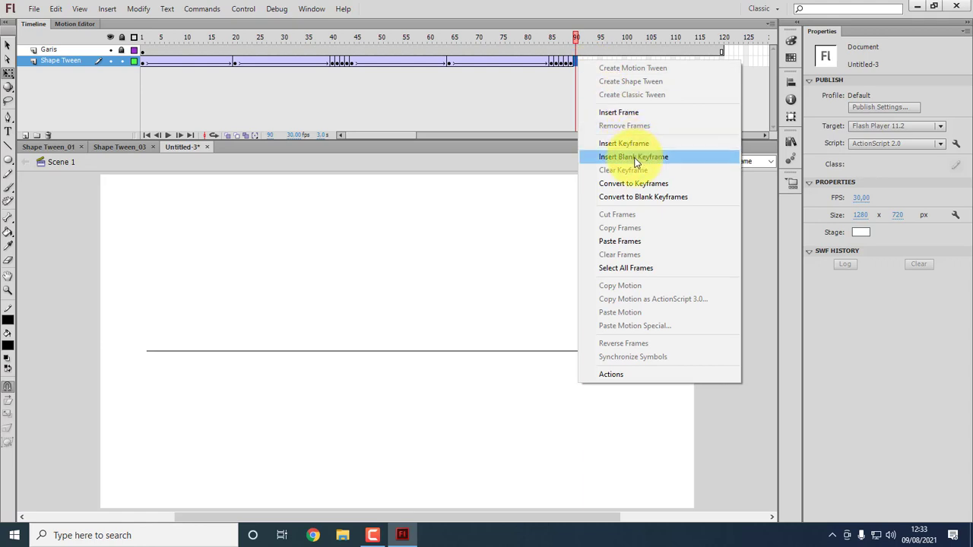
Copy the circle's keyframe at frame 85 and paste it into frame 90 of the Shape Tween layer.
{"action": "left_click", "coordinate": [552, 62]}
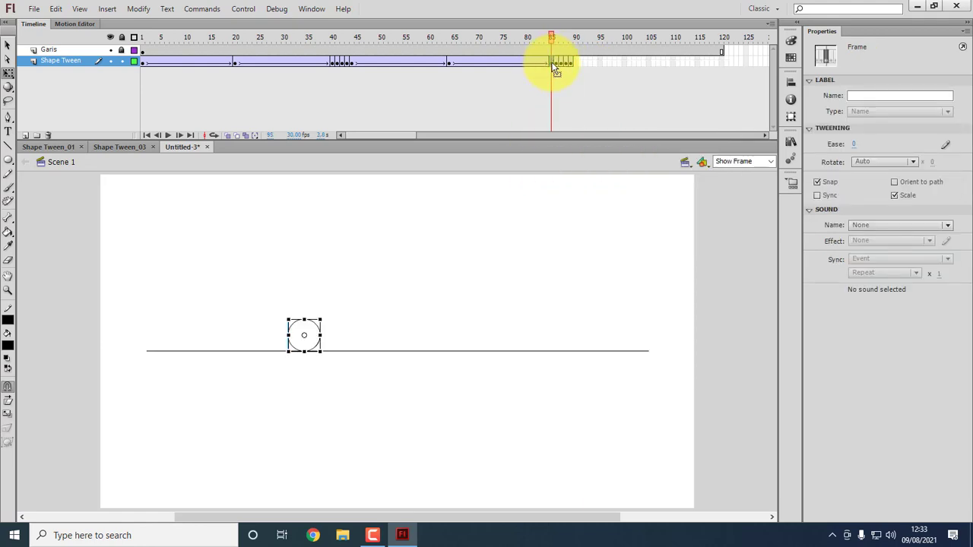
{"action": "right_click", "coordinate": [553, 62]}
{"action": "left_click", "coordinate": [587, 229]}
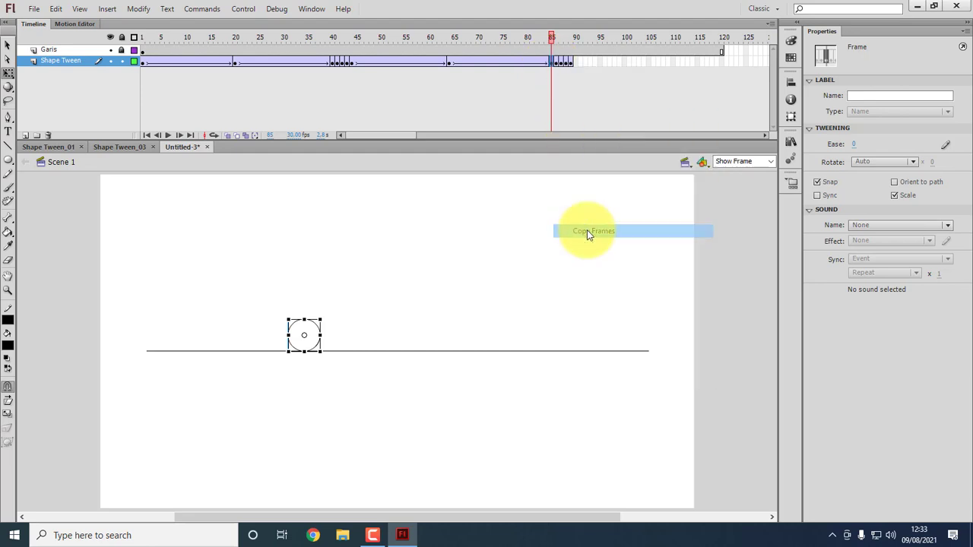
{"action": "left_click", "coordinate": [575, 62]}
{"action": "right_click", "coordinate": [576, 61]}
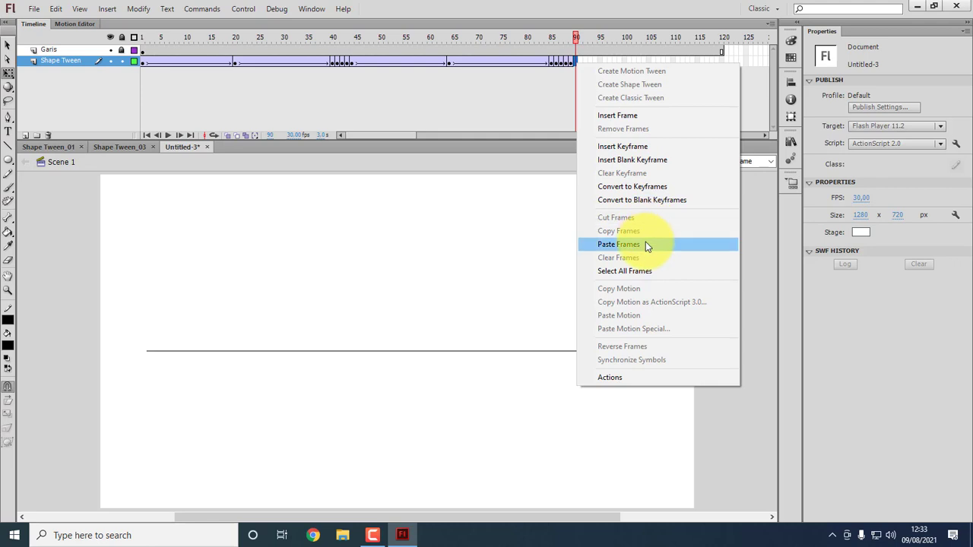
{"action": "left_click", "coordinate": [645, 244]}
{"action": "left_click", "coordinate": [576, 48]}
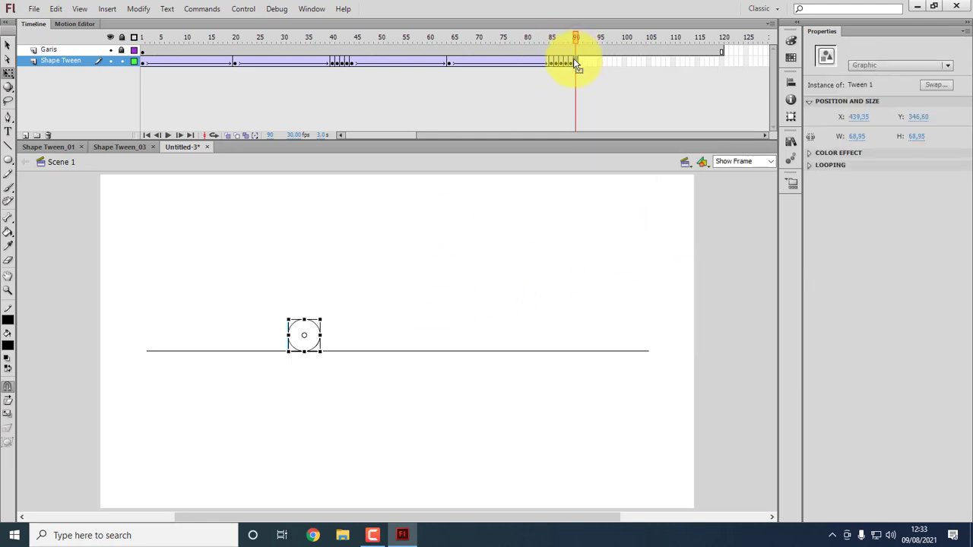
{"action": "left_click", "coordinate": [575, 64]}
{"action": "mouse_move", "coordinate": [572, 38]}
{"action": "left_mouse_down"}
{"action": "mouse_move", "coordinate": [550, 42]}
{"action": "mouse_move", "coordinate": [575, 45]}
{"action": "left_mouse_up"}
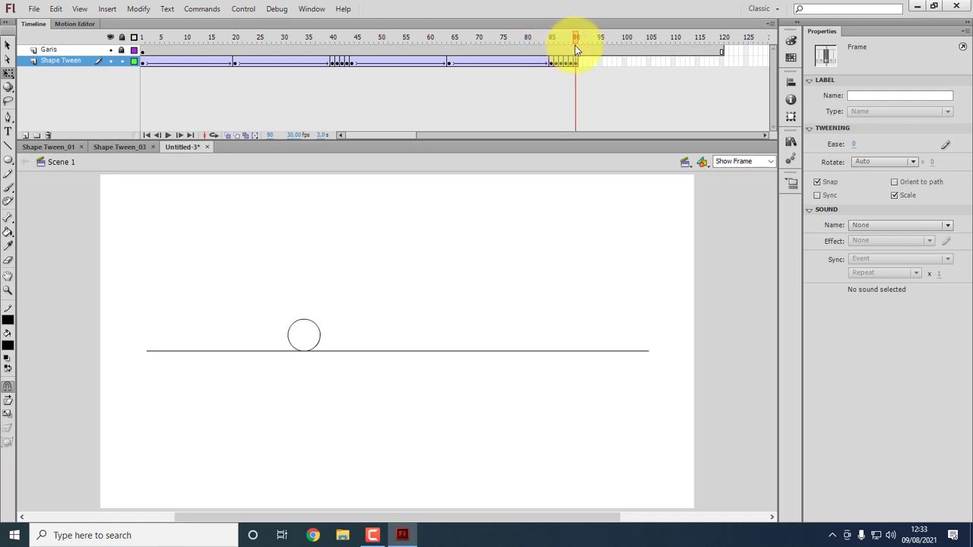
Move the pasted keyframe from frame 90 to frame 105 and raise the circle there to about X 597, Y 213.
{"action": "left_click", "coordinate": [576, 62]}
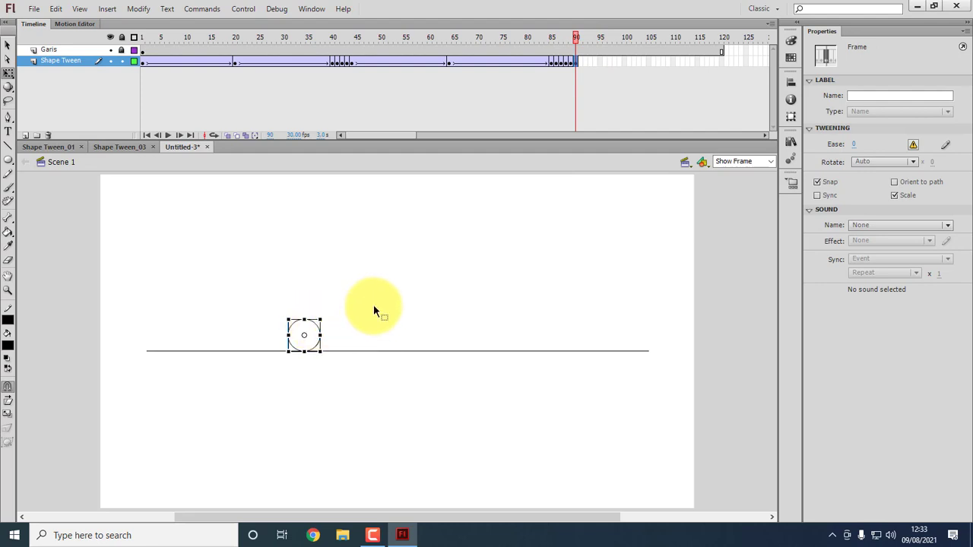
{"action": "left_click", "coordinate": [330, 333]}
{"action": "left_click", "coordinate": [317, 334]}
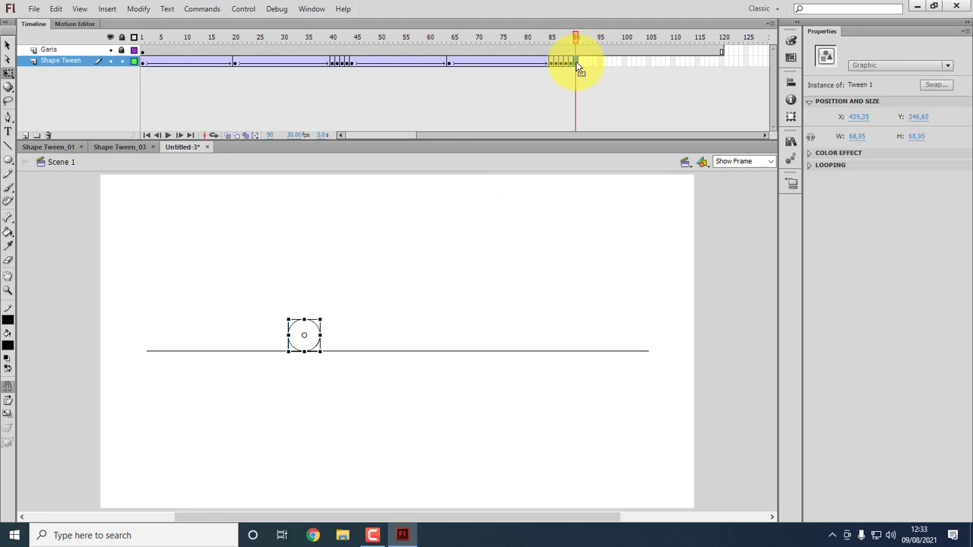
{"action": "left_click", "coordinate": [629, 62]}
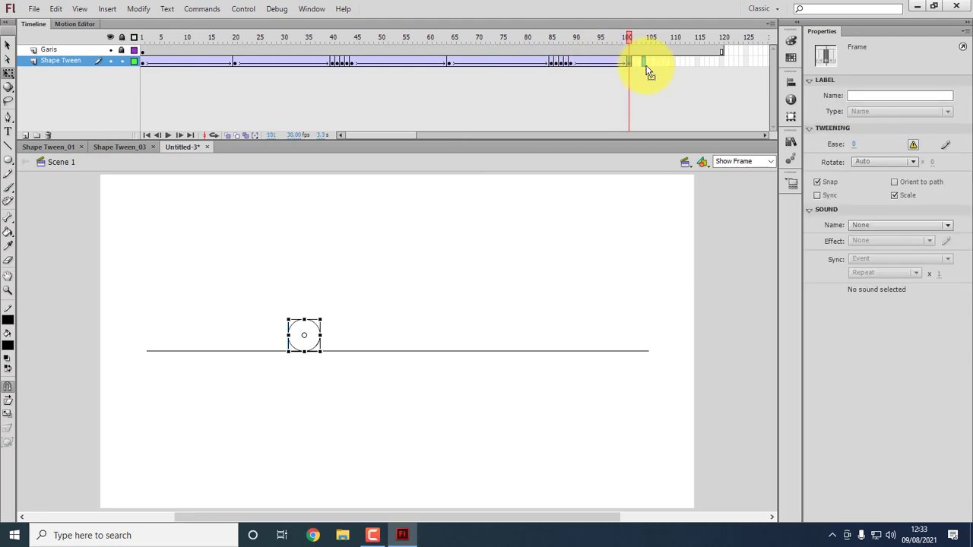
{"action": "key", "text": "F6"}
{"action": "left_click", "coordinate": [325, 322]}
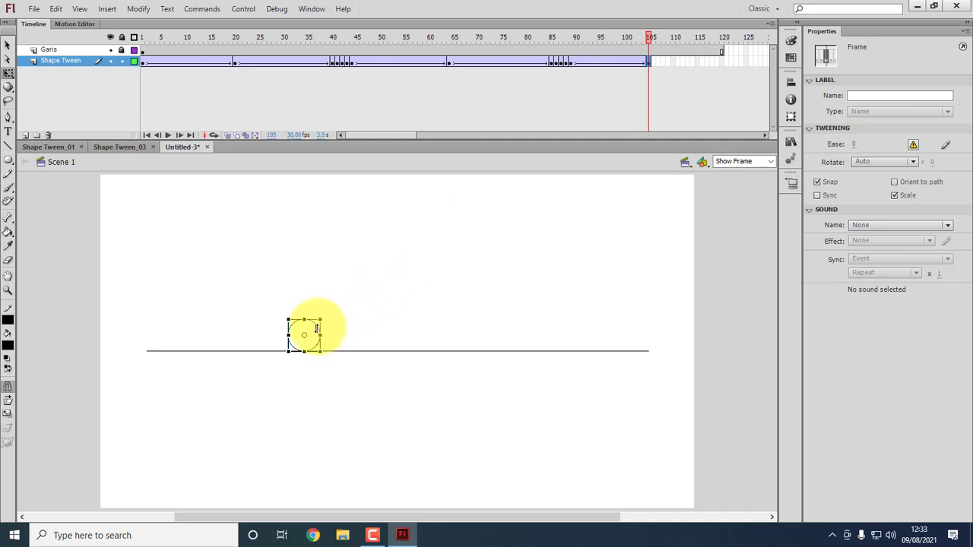
{"action": "left_click_drag", "start_coordinate": [315, 325], "coordinate": [389, 268]}
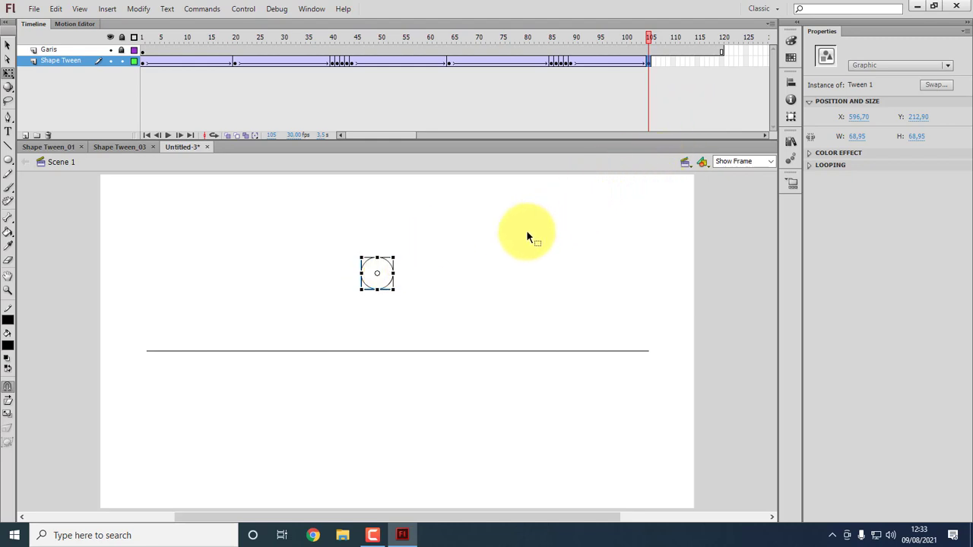
Insert a keyframe at frame 106 on the Shape Tween layer and remove its tween.
{"action": "right_click", "coordinate": [653, 62]}
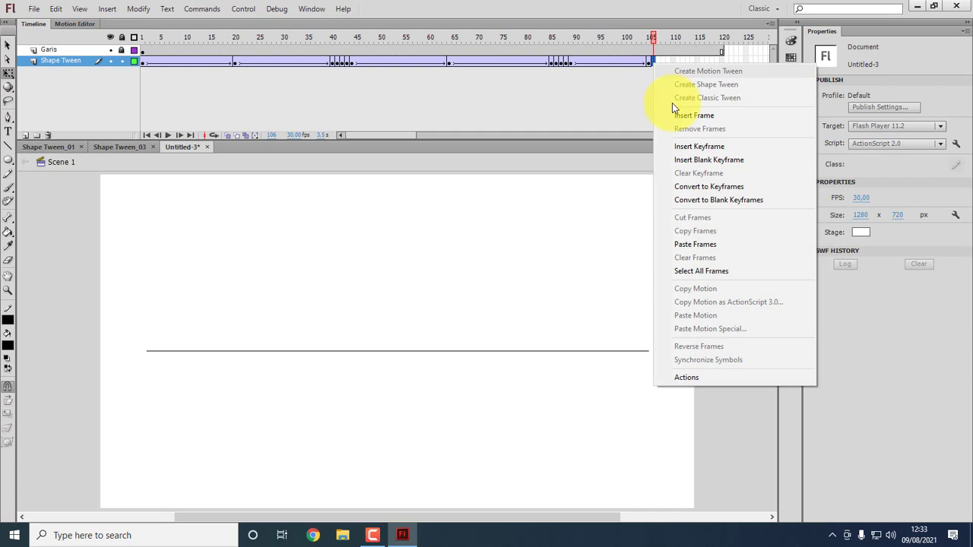
{"action": "left_click", "coordinate": [694, 147]}
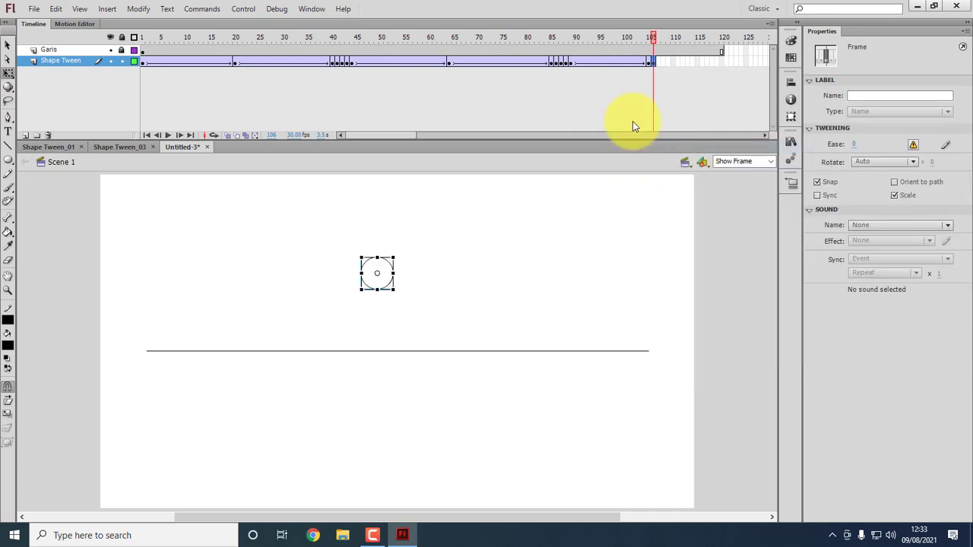
{"action": "right_click", "coordinate": [658, 70]}
{"action": "left_click", "coordinate": [685, 76]}
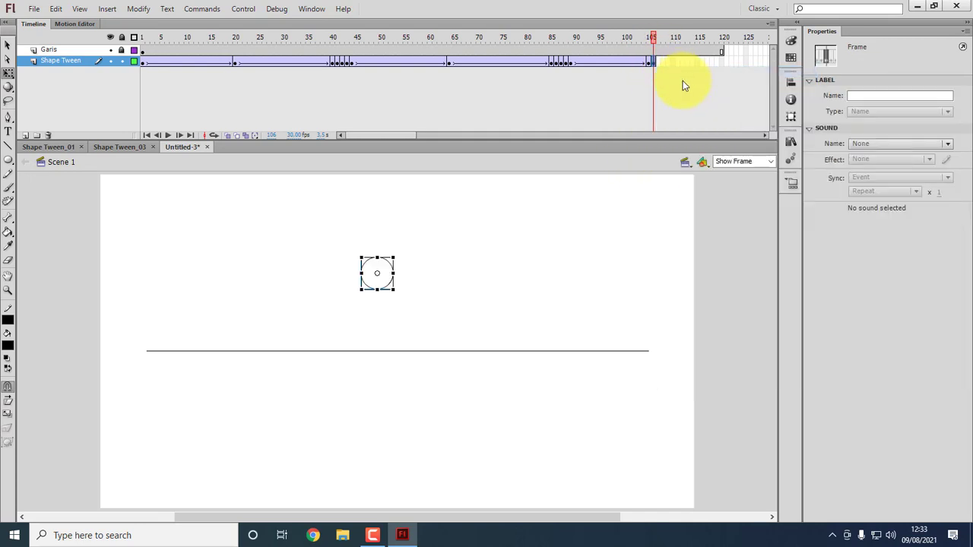
{"action": "left_click", "coordinate": [568, 249]}
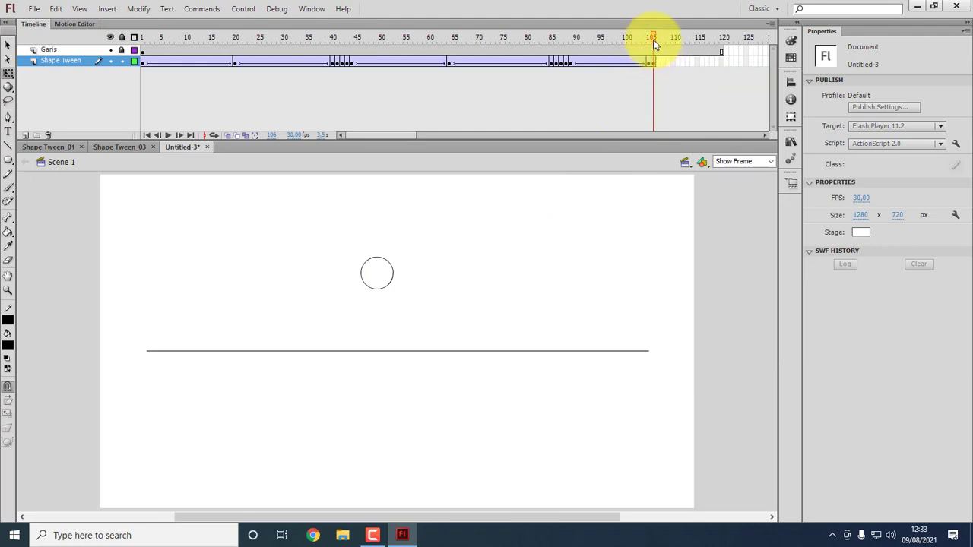
{"action": "left_click_drag", "start_coordinate": [653, 40], "coordinate": [650, 74]}
{"action": "left_click", "coordinate": [654, 63]}
{"action": "right_click", "coordinate": [653, 63]}
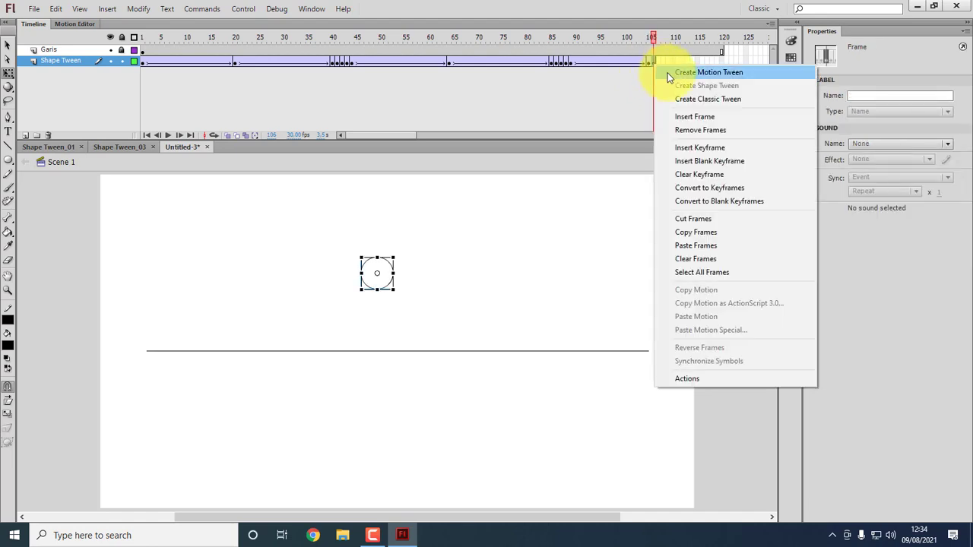
{"action": "left_click", "coordinate": [612, 95]}
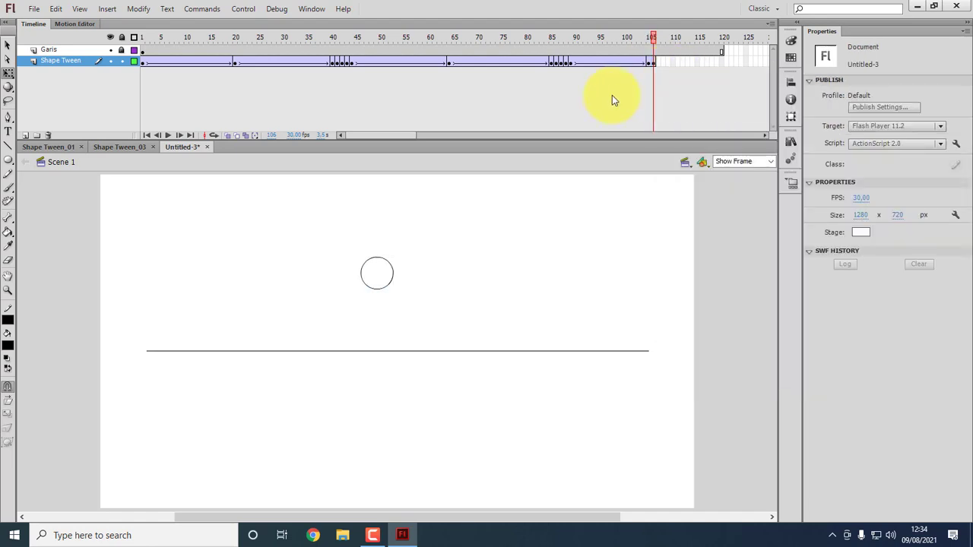
{"action": "left_click", "coordinate": [654, 65]}
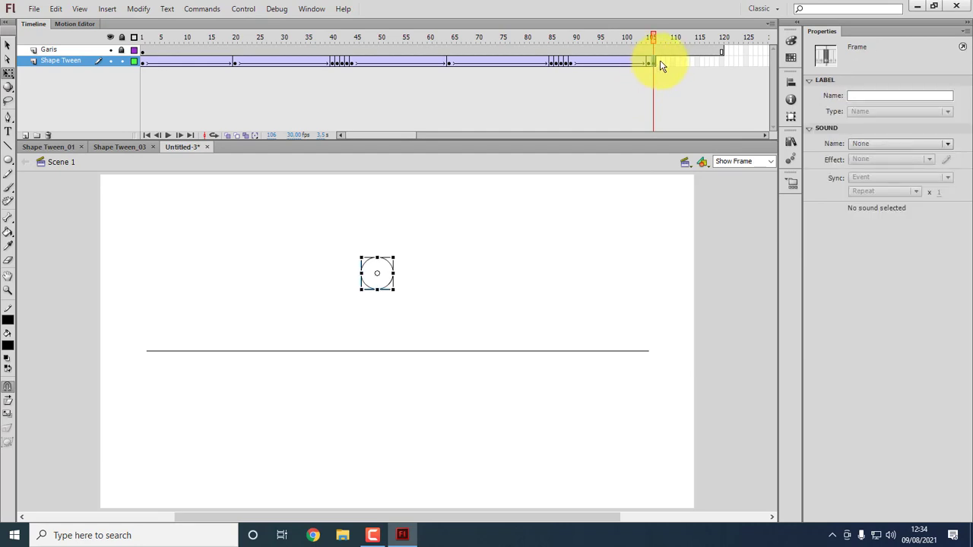
Insert a keyframe at frame 107 and break the circle instance apart into an editable shape.
{"action": "right_click", "coordinate": [660, 63]}
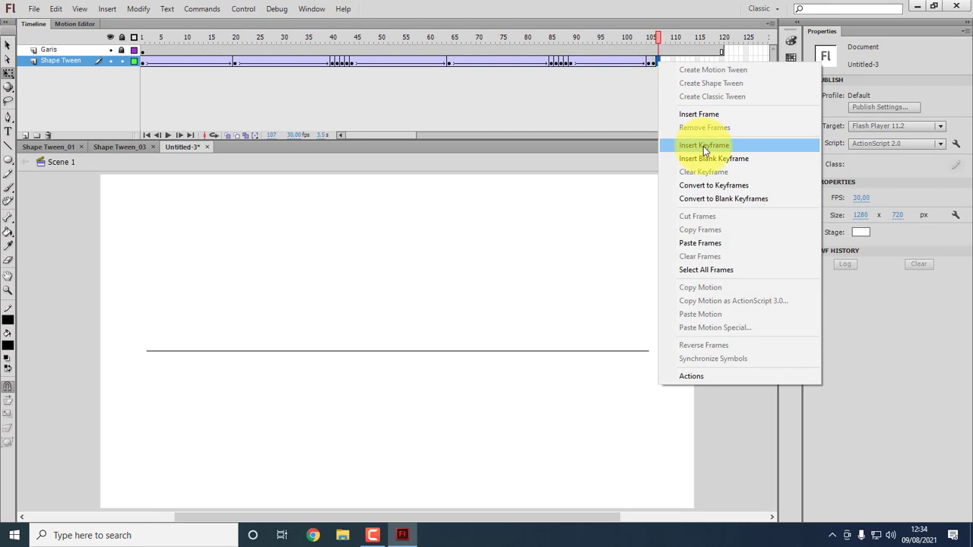
{"action": "left_click", "coordinate": [704, 146]}
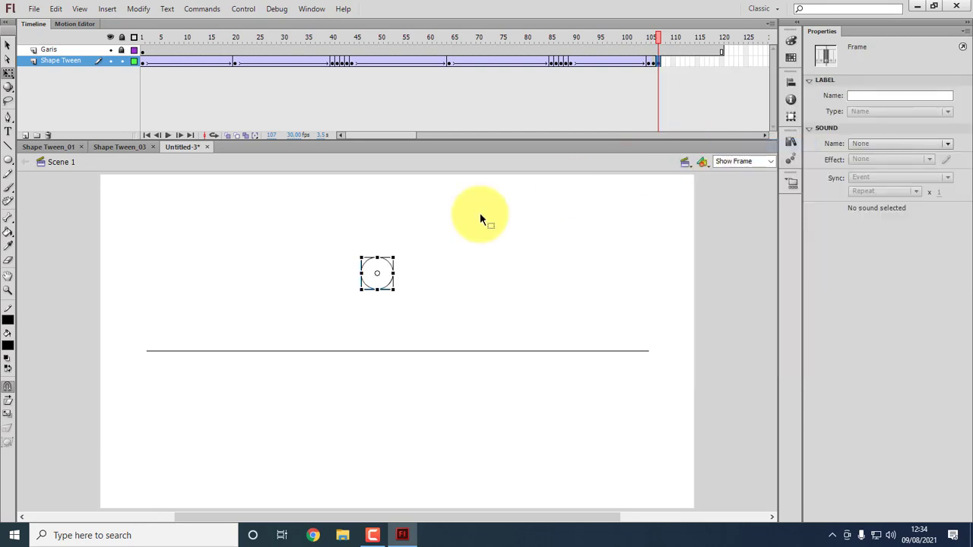
{"action": "left_click", "coordinate": [422, 247]}
{"action": "left_click", "coordinate": [380, 275]}
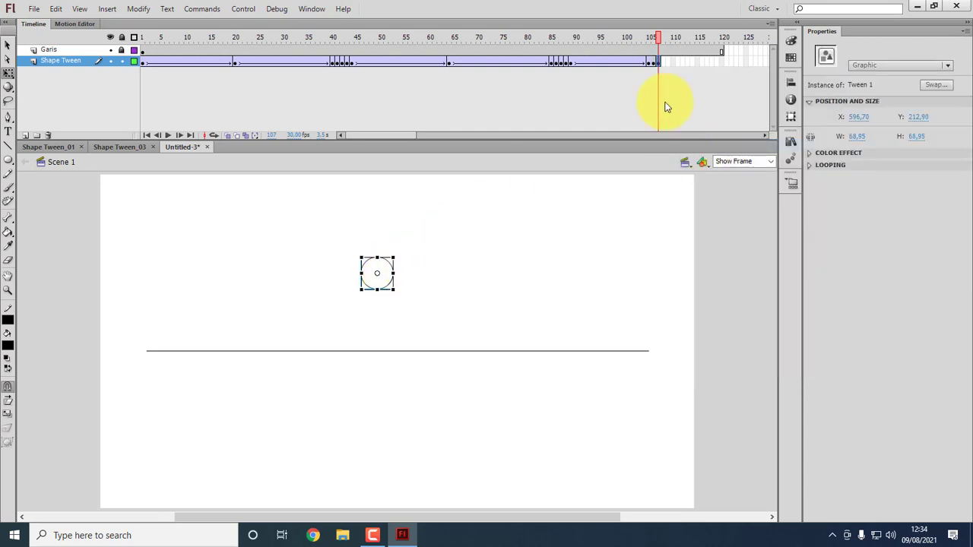
{"action": "right_click", "coordinate": [660, 65]}
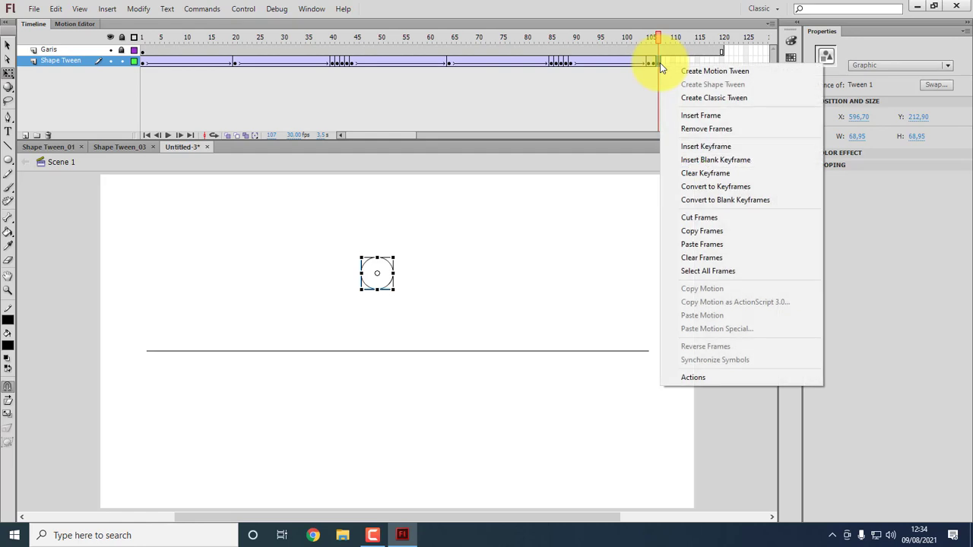
{"action": "left_click", "coordinate": [411, 282]}
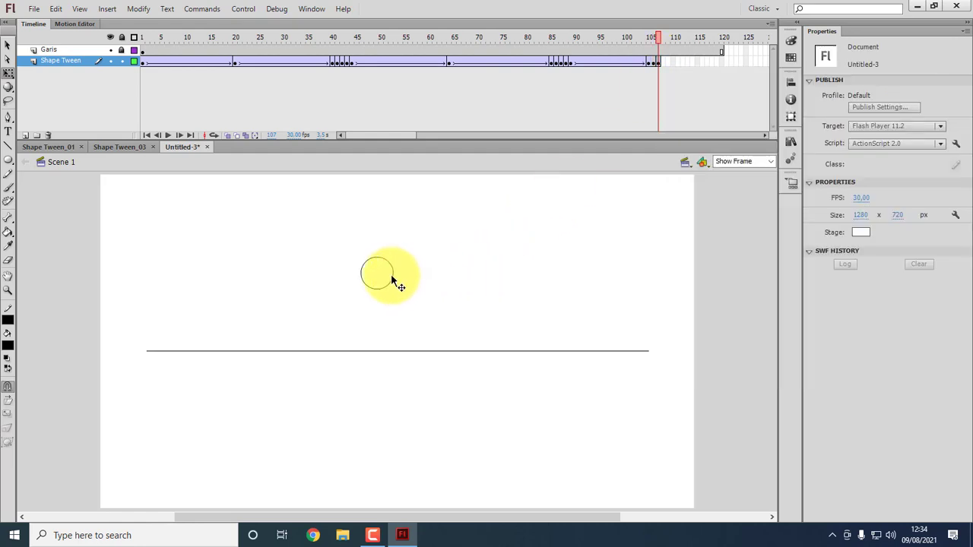
{"action": "left_click", "coordinate": [392, 278]}
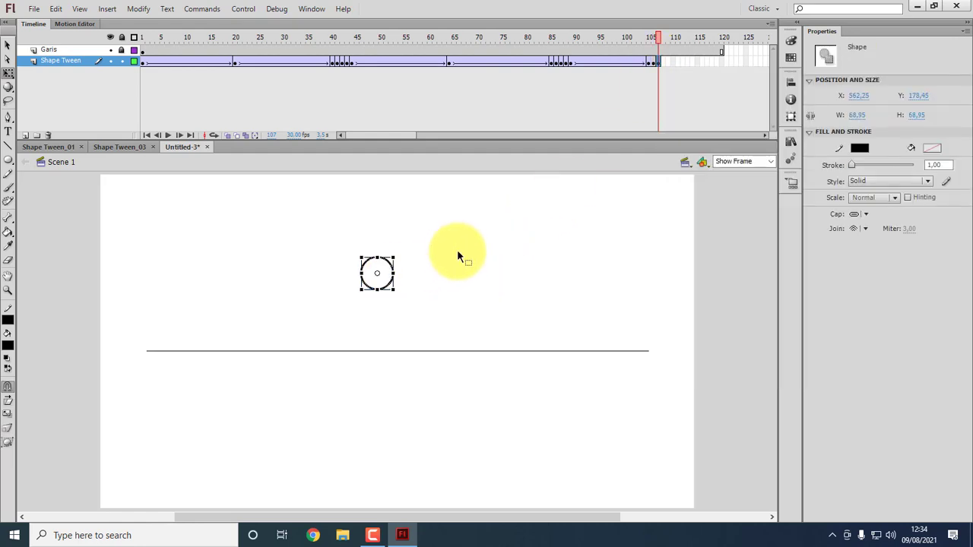
Examine which tween options are offered for the broken-apart circle and its keyframe at frame 107.
{"action": "left_click", "coordinate": [452, 257]}
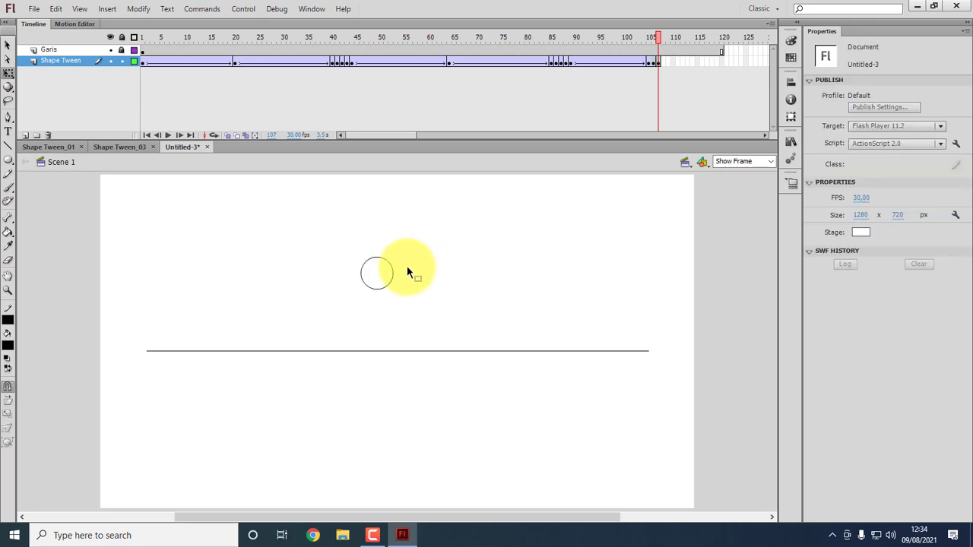
{"action": "right_click", "coordinate": [389, 278]}
{"action": "left_click", "coordinate": [387, 273]}
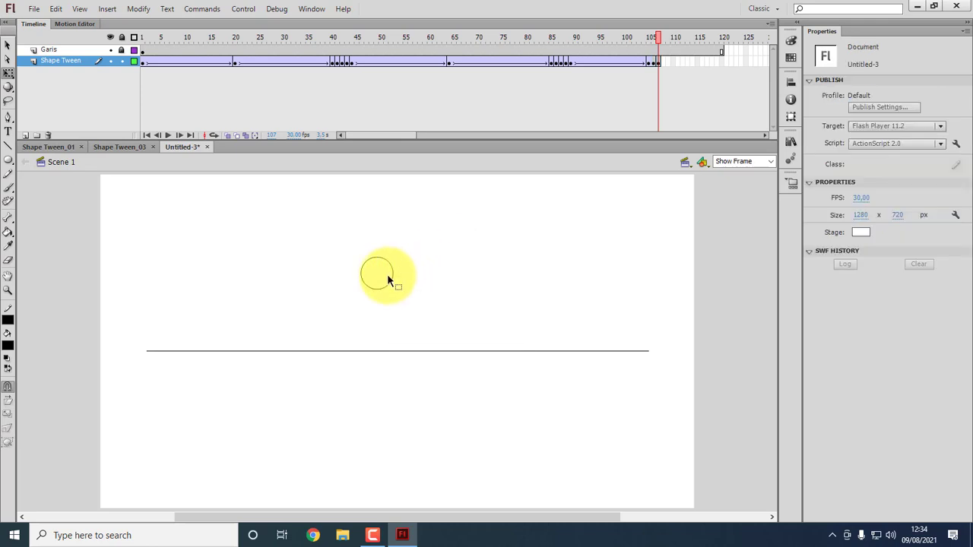
{"action": "right_click", "coordinate": [389, 277]}
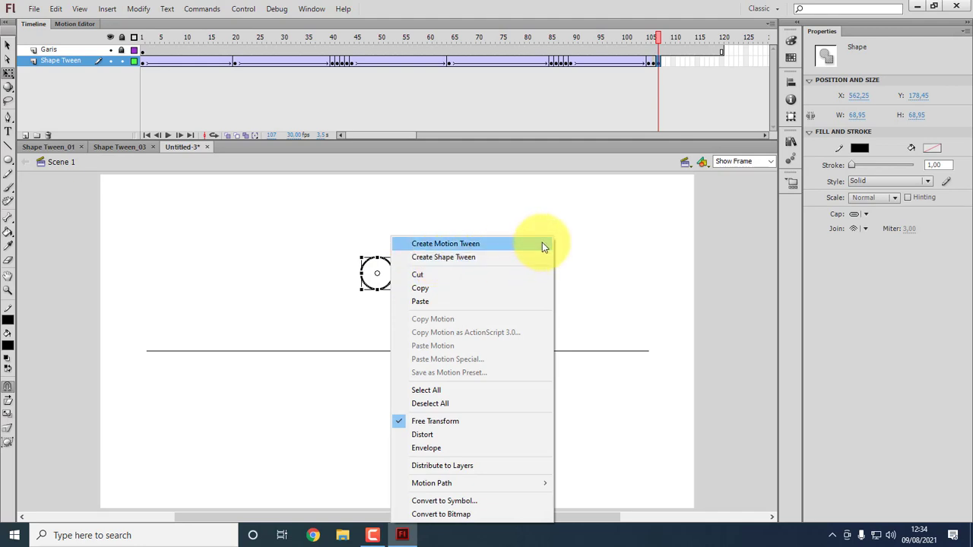
{"action": "left_click", "coordinate": [591, 218]}
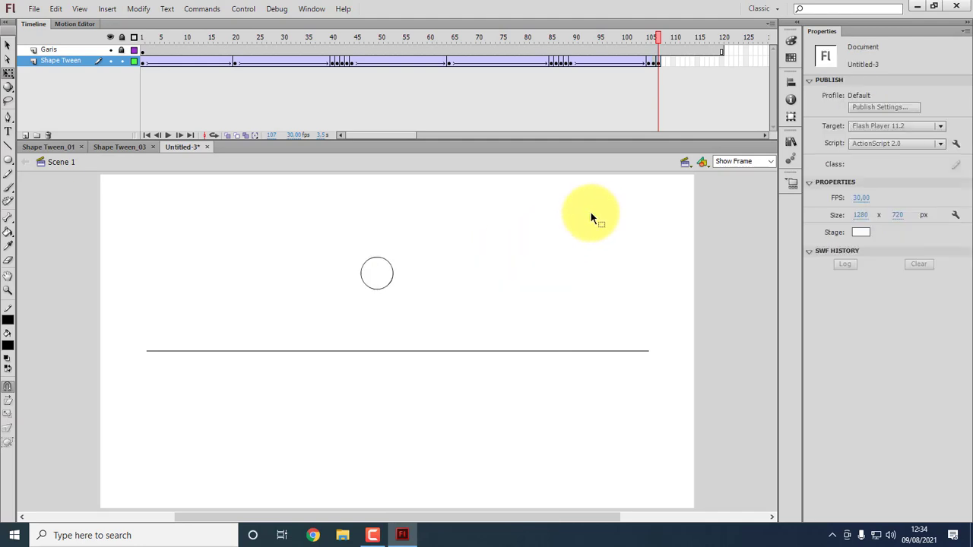
{"action": "left_click", "coordinate": [392, 276]}
{"action": "right_click", "coordinate": [392, 278]}
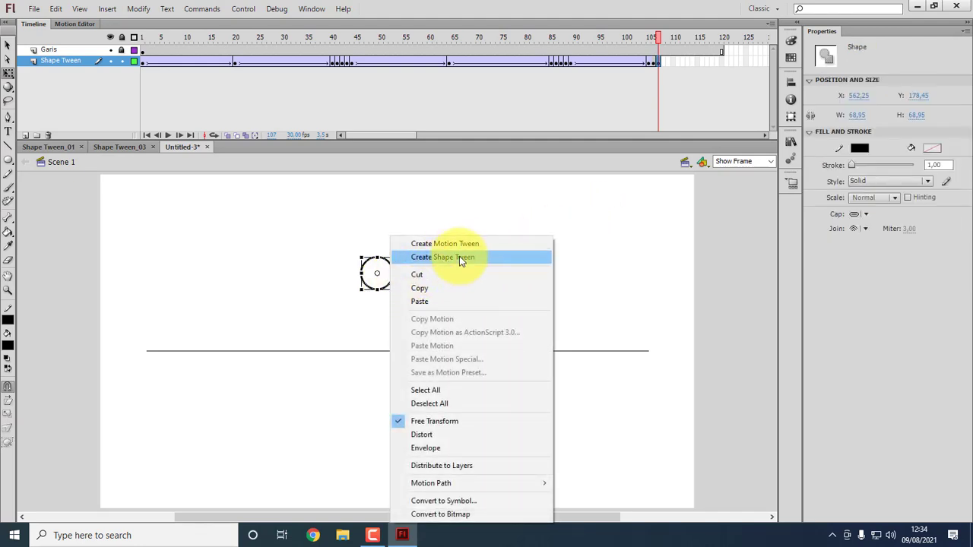
{"action": "left_click", "coordinate": [501, 211]}
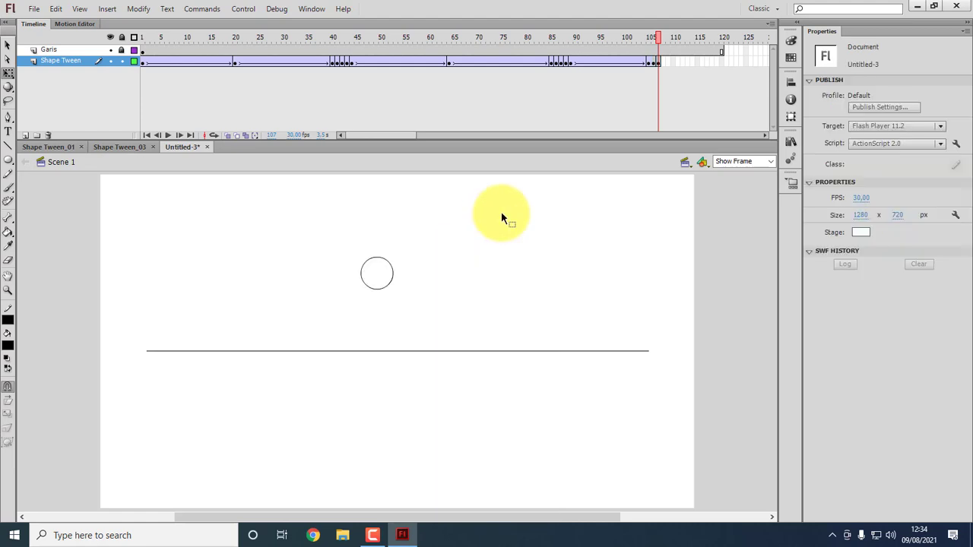
{"action": "key", "text": "ctrl+a"}
{"action": "left_click", "coordinate": [501, 218]}
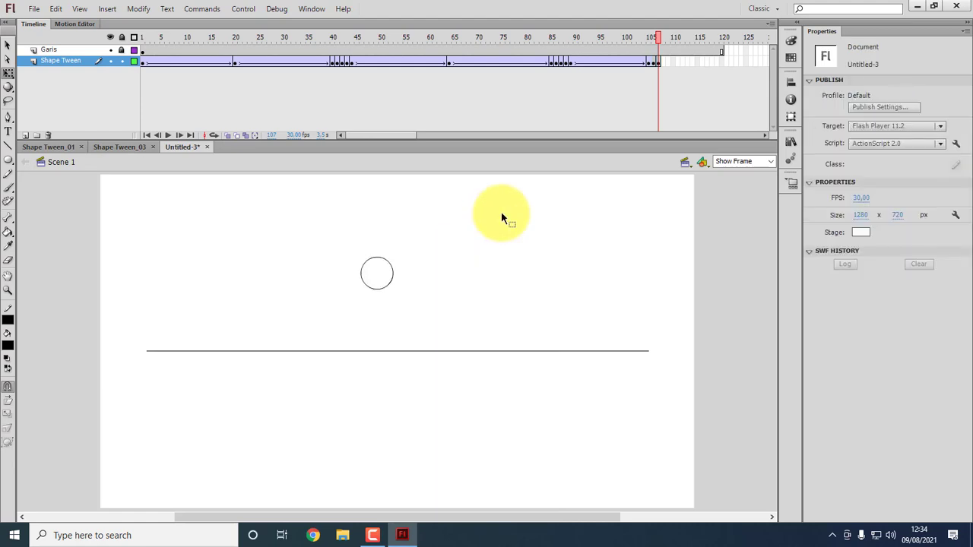
{"action": "left_click", "coordinate": [660, 64]}
{"action": "right_click", "coordinate": [660, 65]}
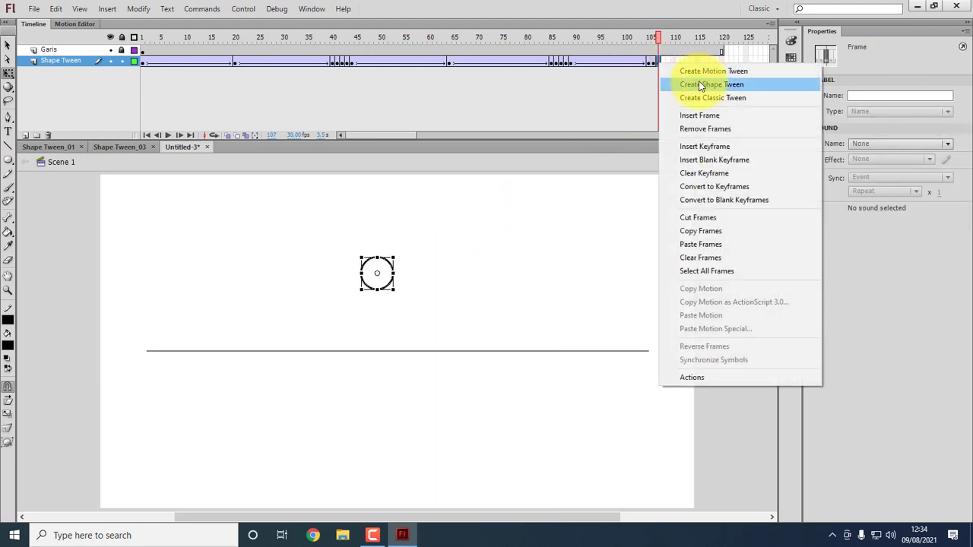
{"action": "left_click", "coordinate": [474, 229]}
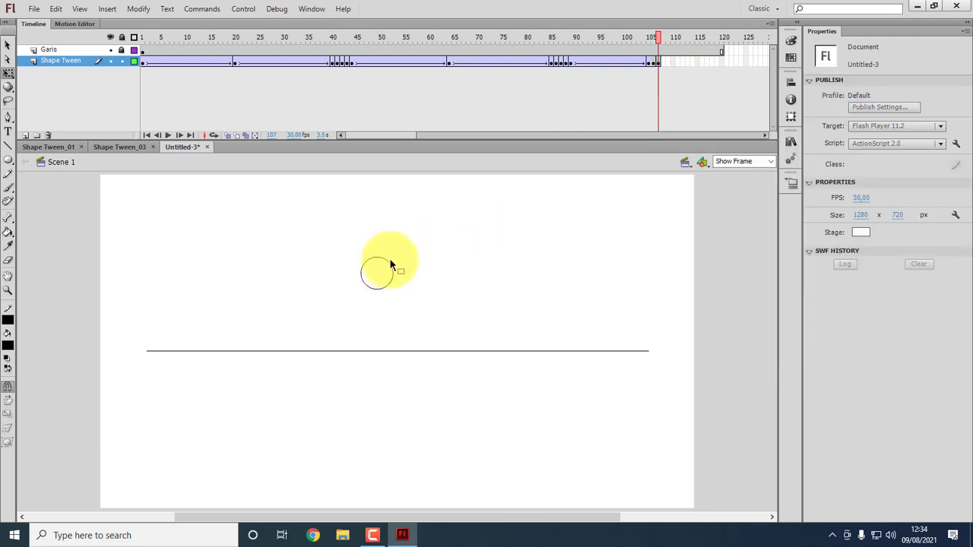
Create a shape tween from the broken-apart circle's keyframe at frame 107 on the Shape Tween layer.
{"action": "left_click", "coordinate": [397, 264]}
{"action": "left_click", "coordinate": [397, 274]}
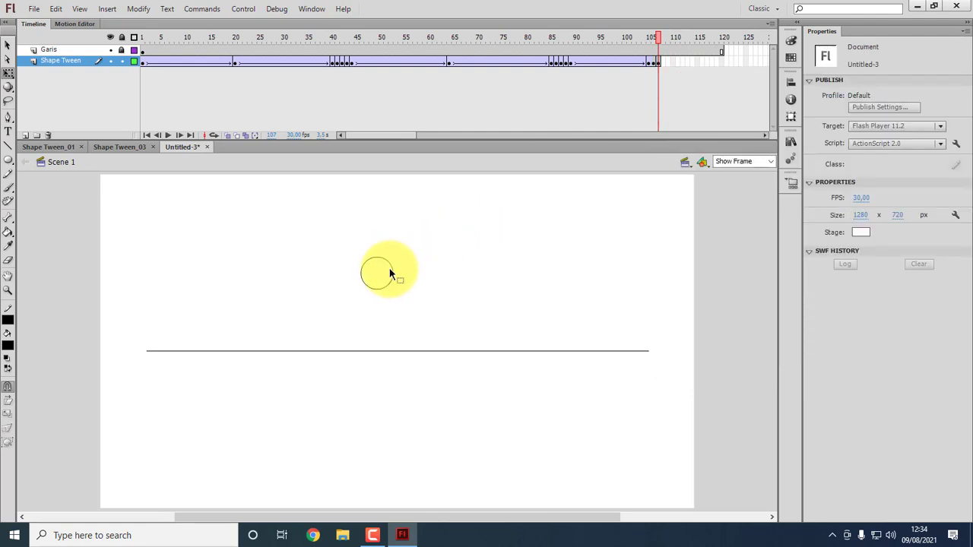
{"action": "left_click", "coordinate": [391, 272]}
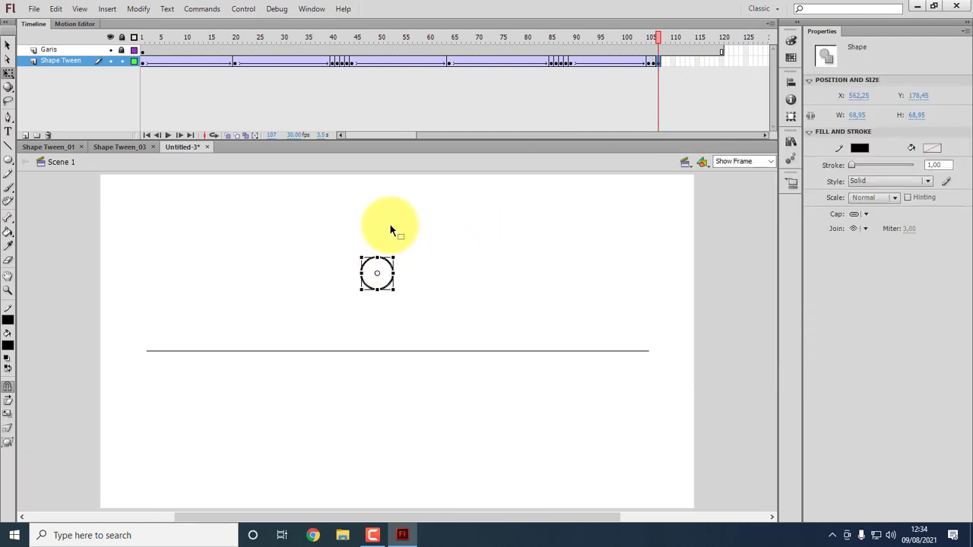
{"action": "left_click", "coordinate": [139, 9]}
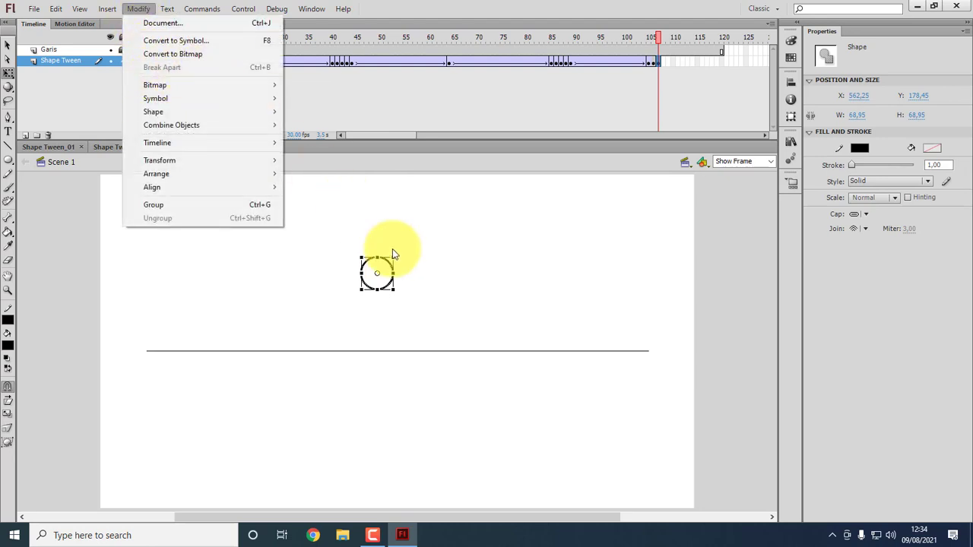
{"action": "left_click", "coordinate": [403, 282]}
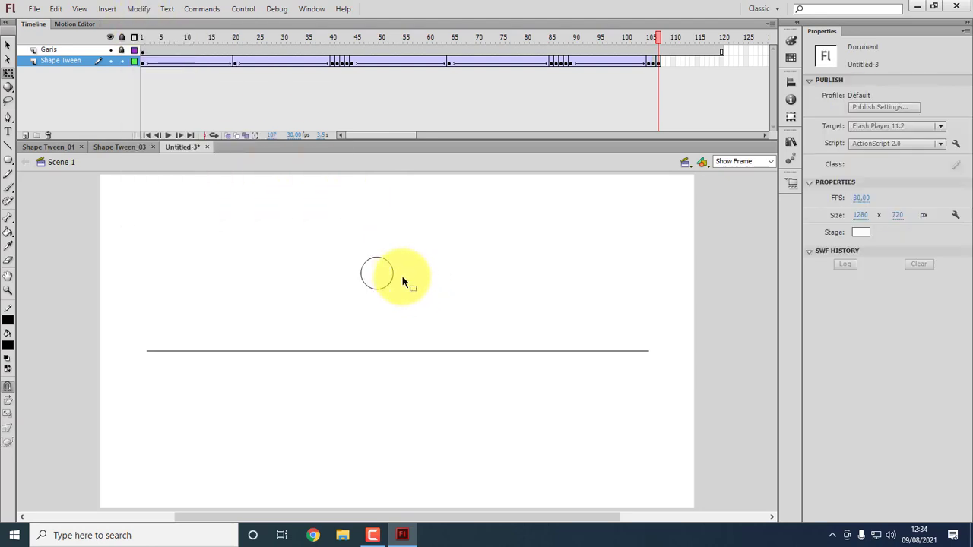
{"action": "left_click", "coordinate": [395, 275]}
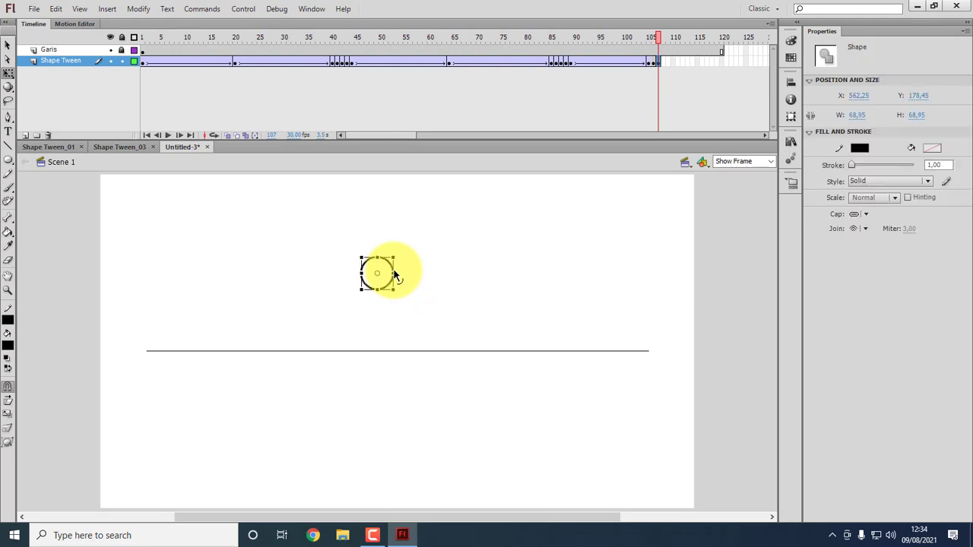
{"action": "right_click", "coordinate": [659, 64]}
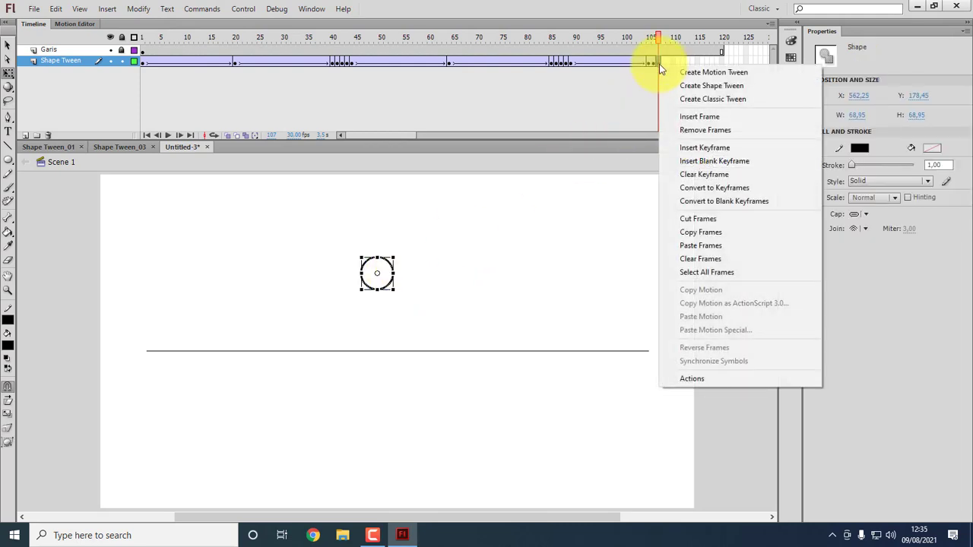
{"action": "left_click", "coordinate": [702, 87]}
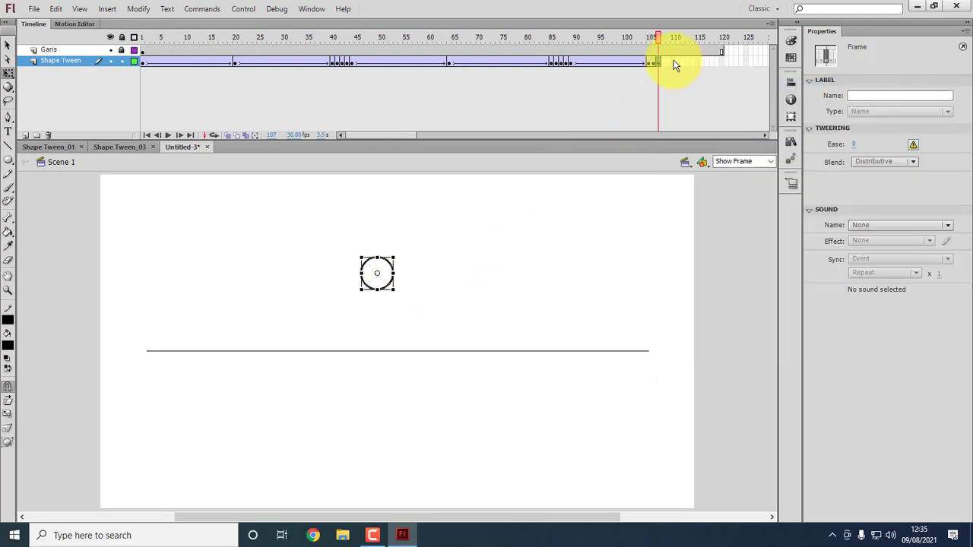
Insert a keyframe at frame 110 on the Shape Tween layer and move it to frame 112.
{"action": "left_click", "coordinate": [672, 63]}
{"action": "right_click", "coordinate": [673, 62]}
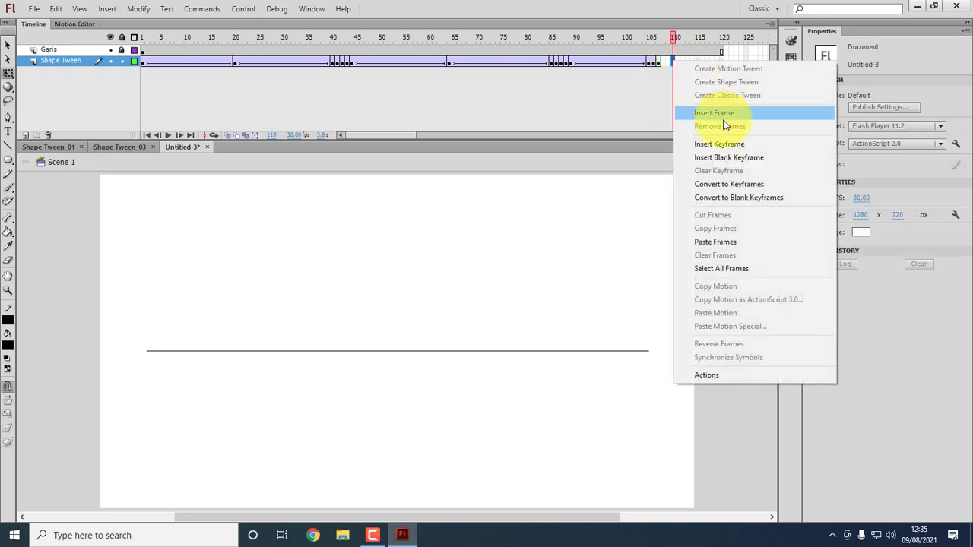
{"action": "left_click", "coordinate": [731, 143]}
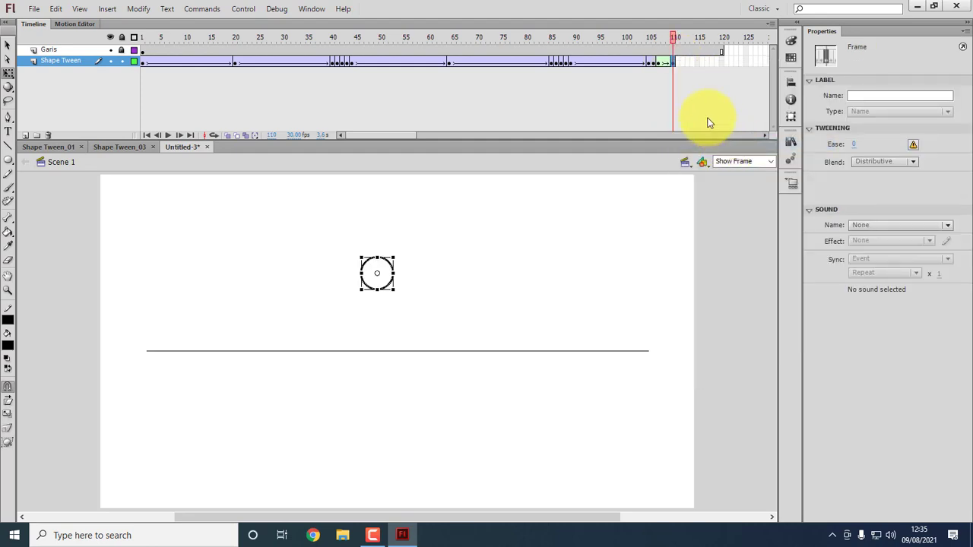
{"action": "left_click", "coordinate": [675, 74]}
{"action": "left_click", "coordinate": [673, 62]}
{"action": "left_click_drag", "start_coordinate": [673, 62], "coordinate": [682, 61]}
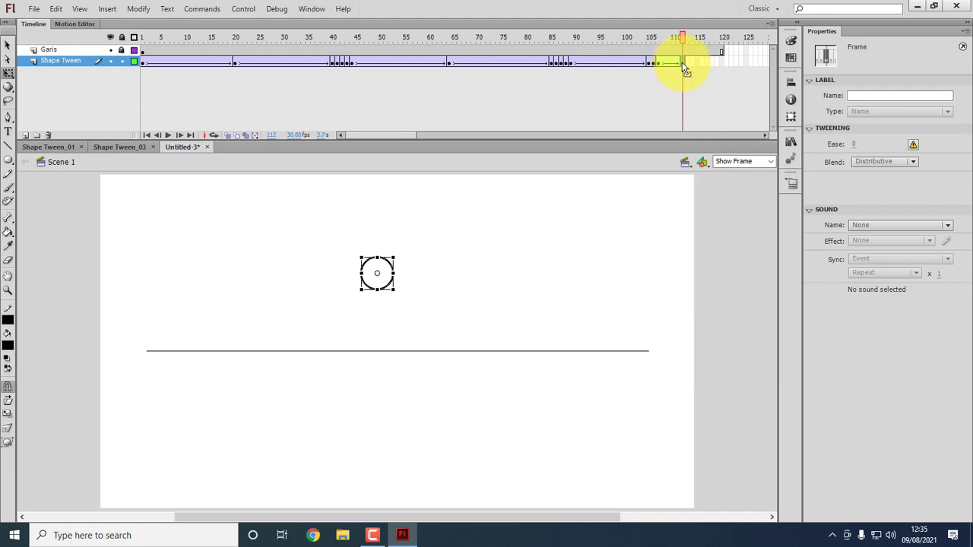
Delete the circle at frame 112 and add the text "Shape Animation" in its place.
{"action": "left_click", "coordinate": [455, 277]}
{"action": "left_click", "coordinate": [392, 280]}
{"action": "key", "text": "Delete"}
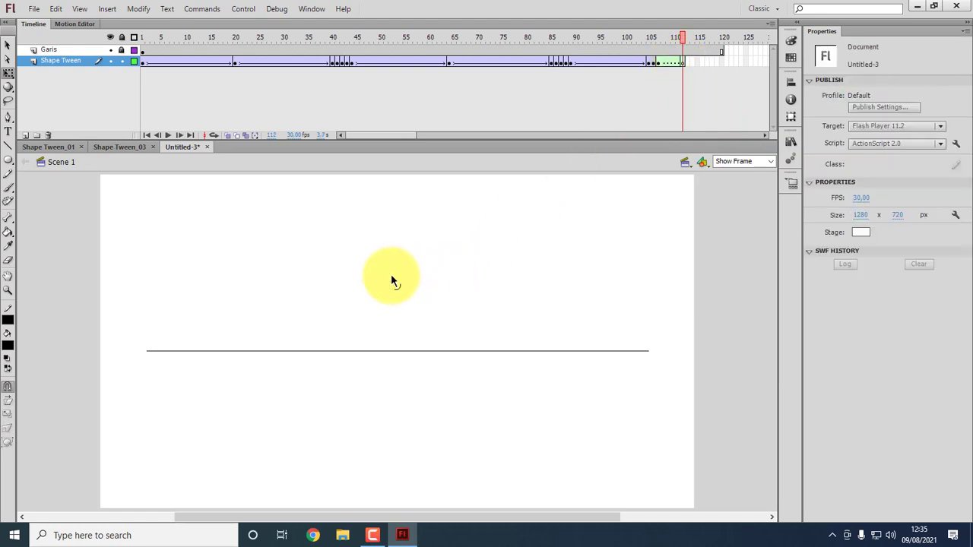
{"action": "left_click", "coordinate": [8, 131]}
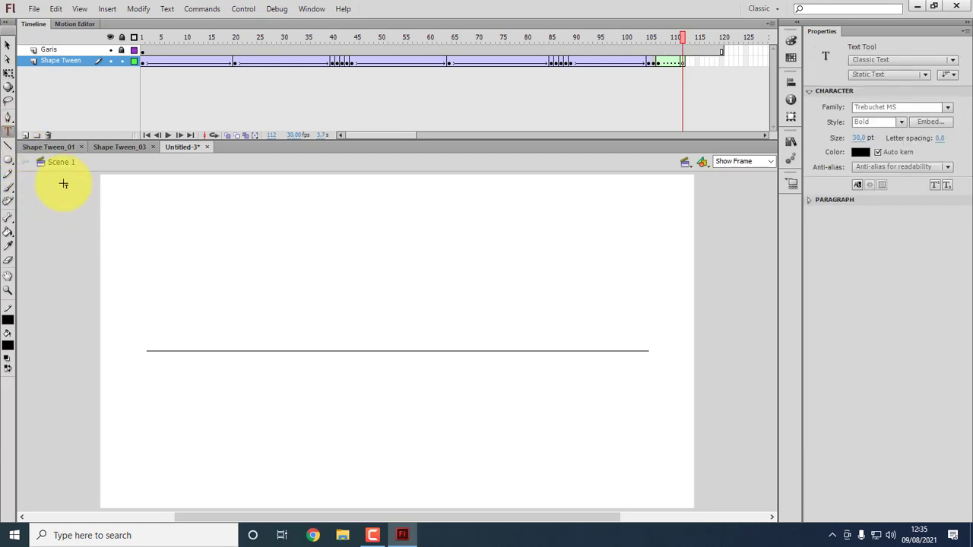
{"action": "left_click", "coordinate": [359, 270]}
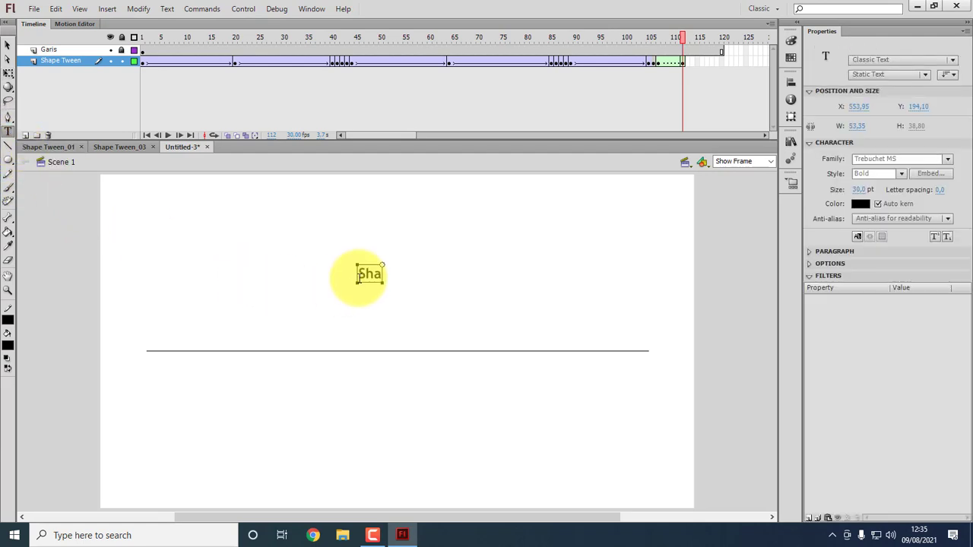
{"action": "type", "text": "Shape Animation"}
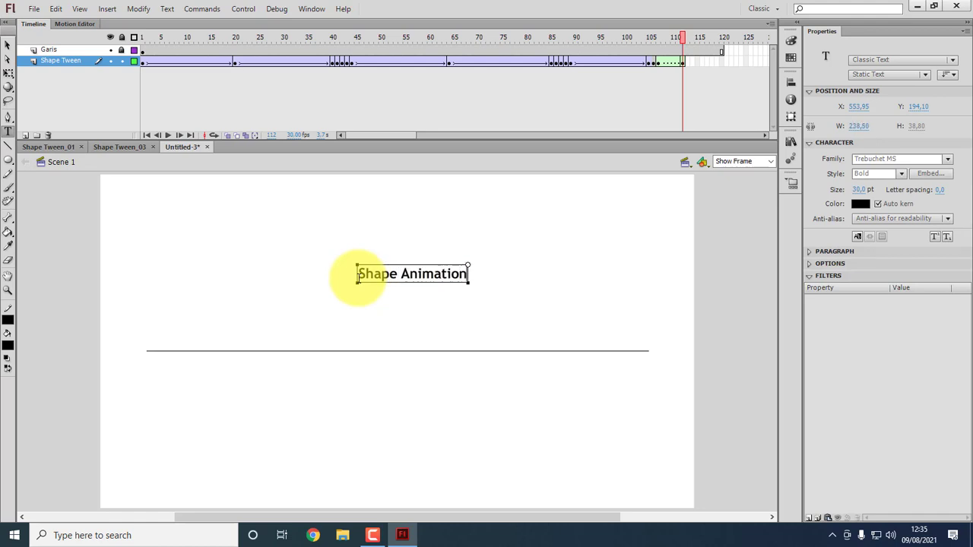
Reposition the "Shape Animation" text at frame 112 to about X 494, Y 197, where the circle was.
{"action": "left_click", "coordinate": [8, 46]}
{"action": "left_click_drag", "start_coordinate": [451, 282], "coordinate": [419, 320]}
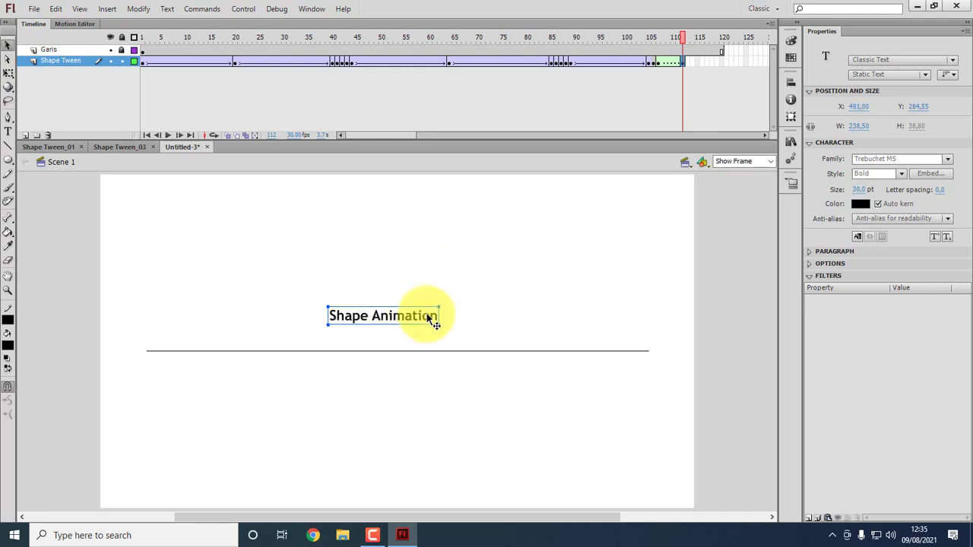
{"action": "left_click", "coordinate": [641, 39]}
{"action": "left_click_drag", "start_coordinate": [639, 39], "coordinate": [681, 47]}
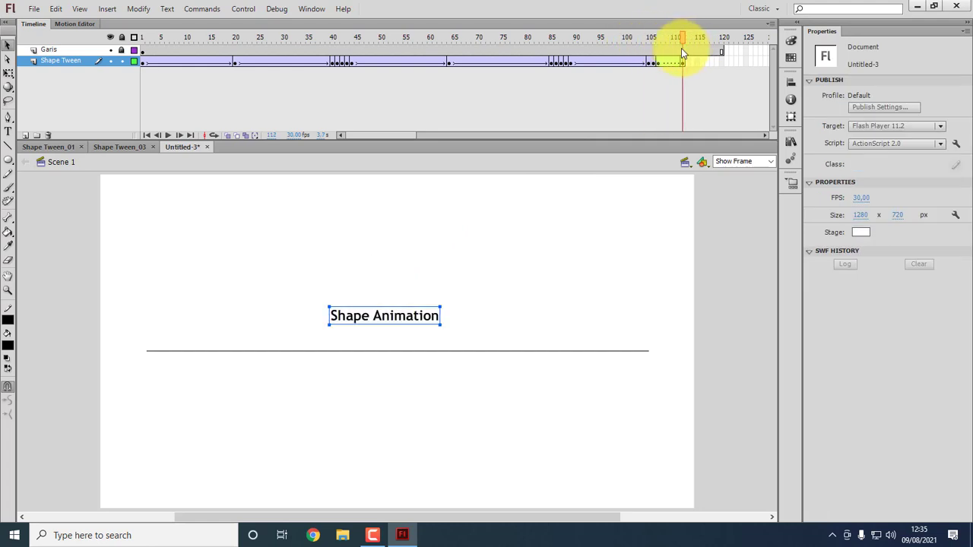
{"action": "left_click", "coordinate": [487, 263]}
{"action": "left_click_drag", "start_coordinate": [419, 322], "coordinate": [419, 290]}
{"action": "left_click", "coordinate": [659, 38]}
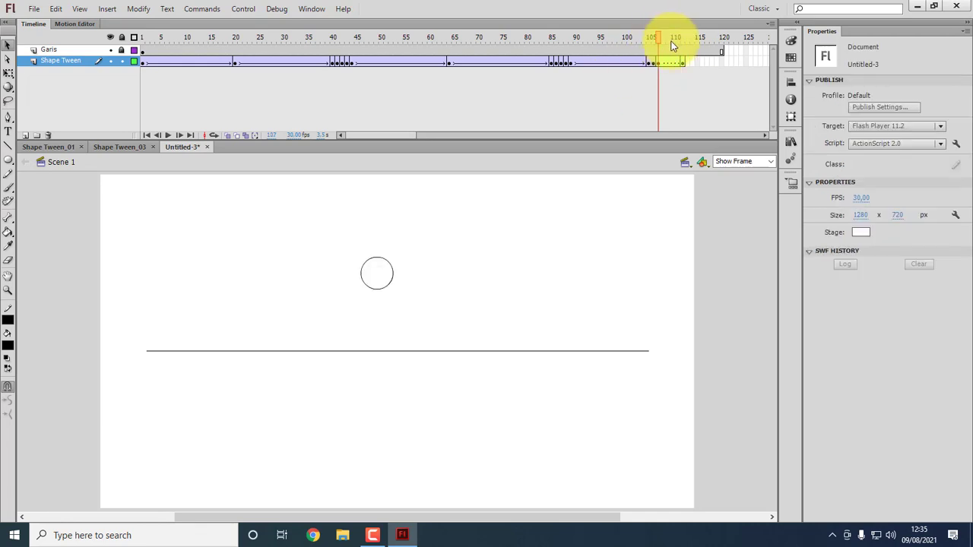
{"action": "left_click", "coordinate": [683, 66]}
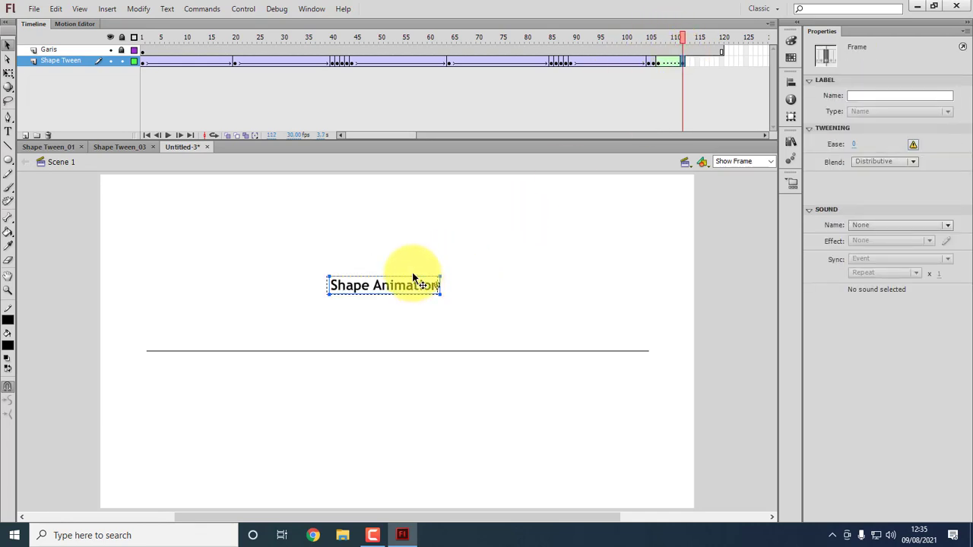
{"action": "left_click_drag", "start_coordinate": [411, 281], "coordinate": [412, 271]}
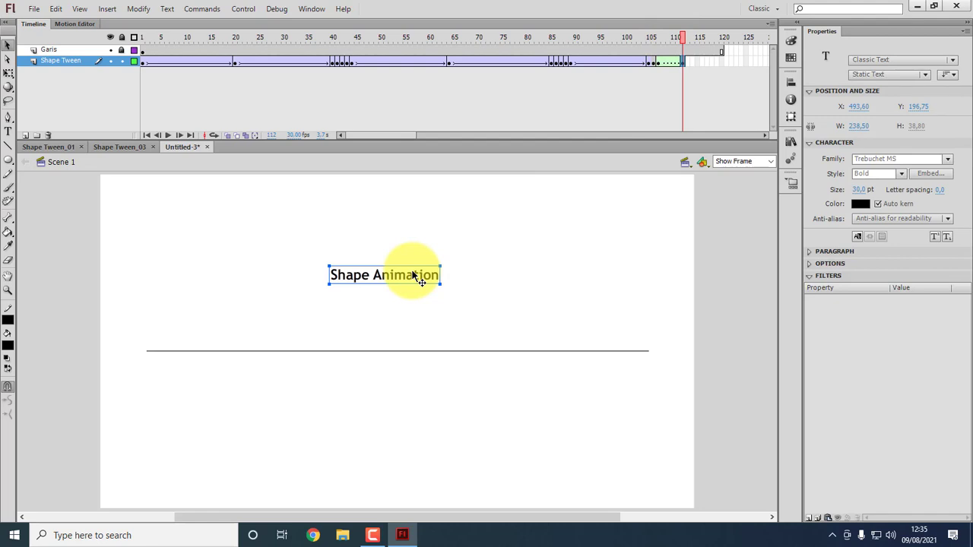
Break the "Shape Animation" text apart into editable shapes and preview the morph from frame 107 to 112.
{"action": "key", "text": "ctrl+b"}
{"action": "key", "text": "ctrl+b"}
{"action": "left_click", "coordinate": [492, 284]}
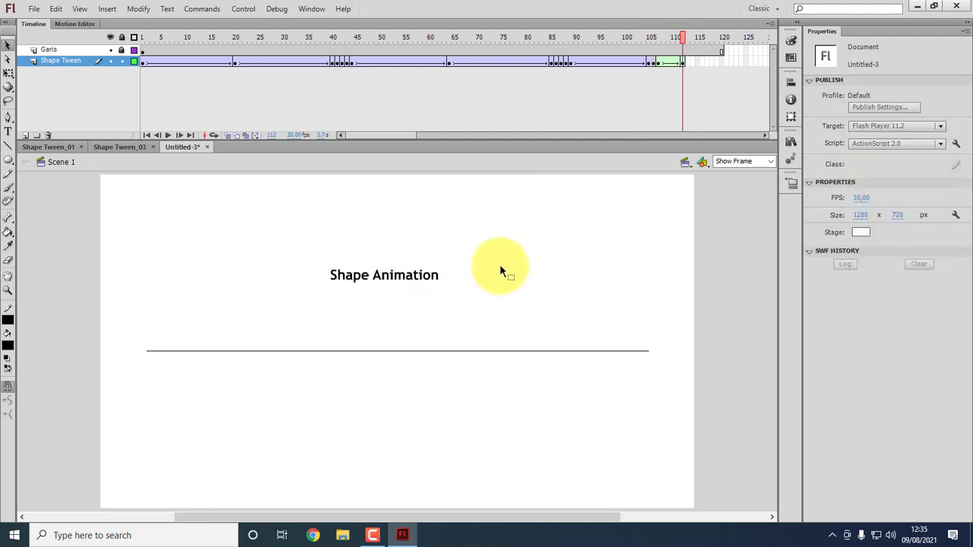
{"action": "left_click_drag", "start_coordinate": [657, 41], "coordinate": [683, 53]}
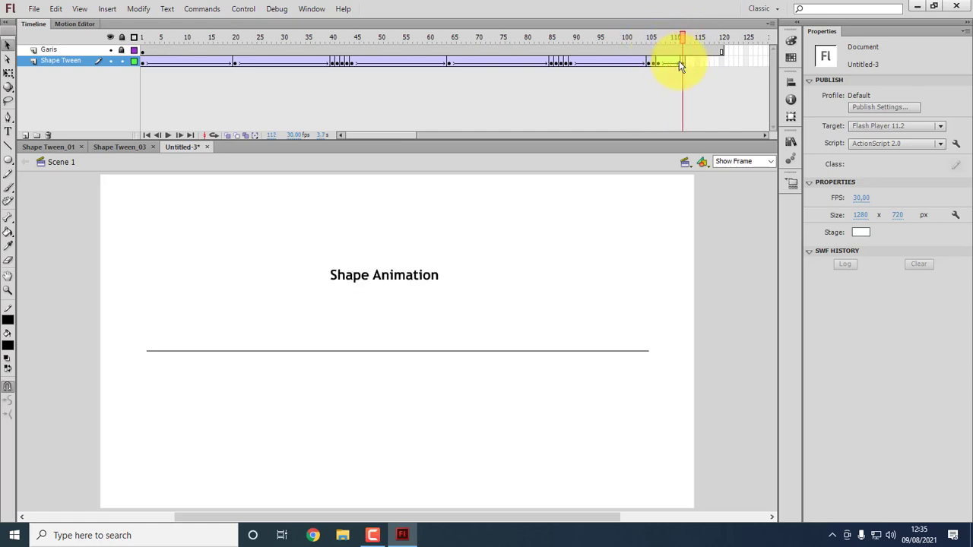
Remove three in-between frames from the shape tween so the text keyframe falls at frame 109.
{"action": "left_click", "coordinate": [665, 65]}
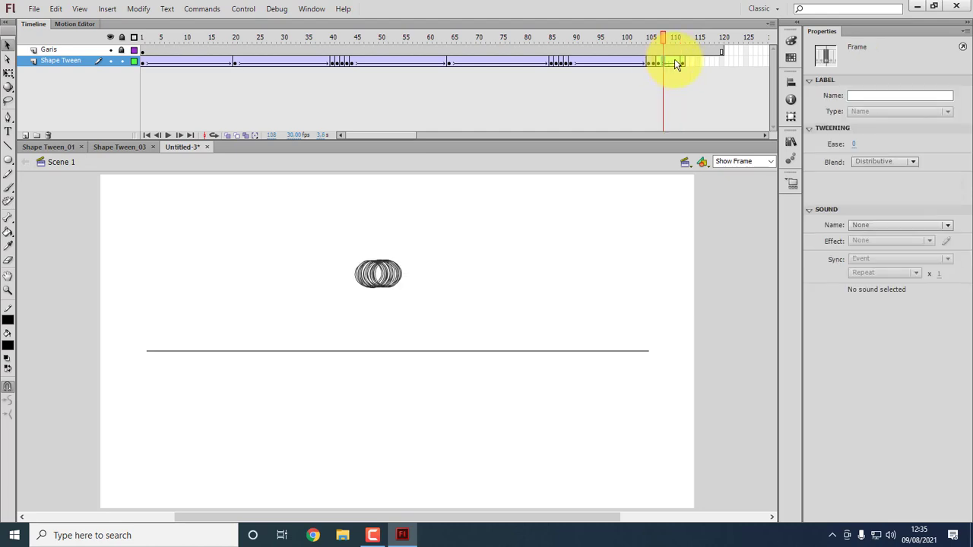
{"action": "right_click", "coordinate": [674, 61]}
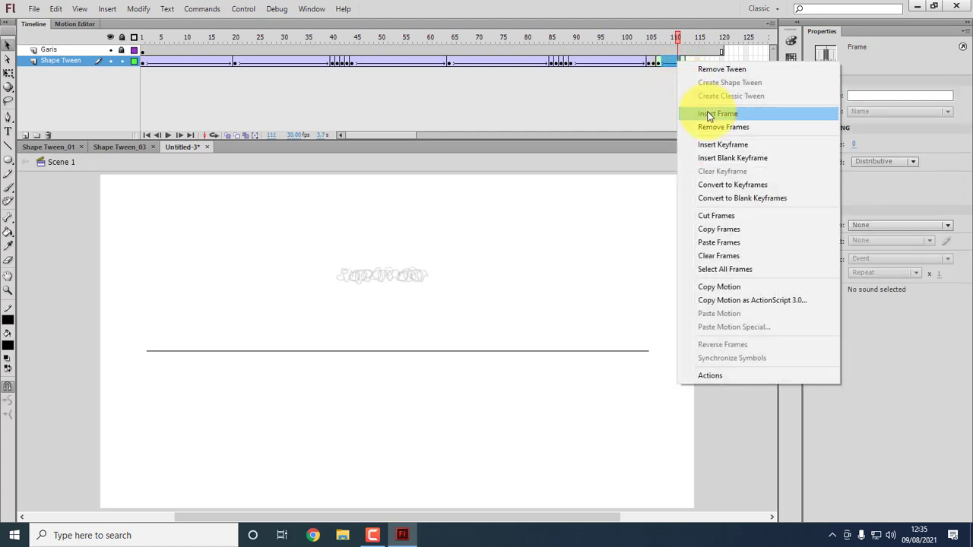
{"action": "left_click", "coordinate": [711, 125]}
Preview the shortened circle-to-text morph between frames 107 and 109.
{"action": "left_click_drag", "start_coordinate": [660, 38], "coordinate": [663, 44]}
{"action": "left_click", "coordinate": [664, 64]}
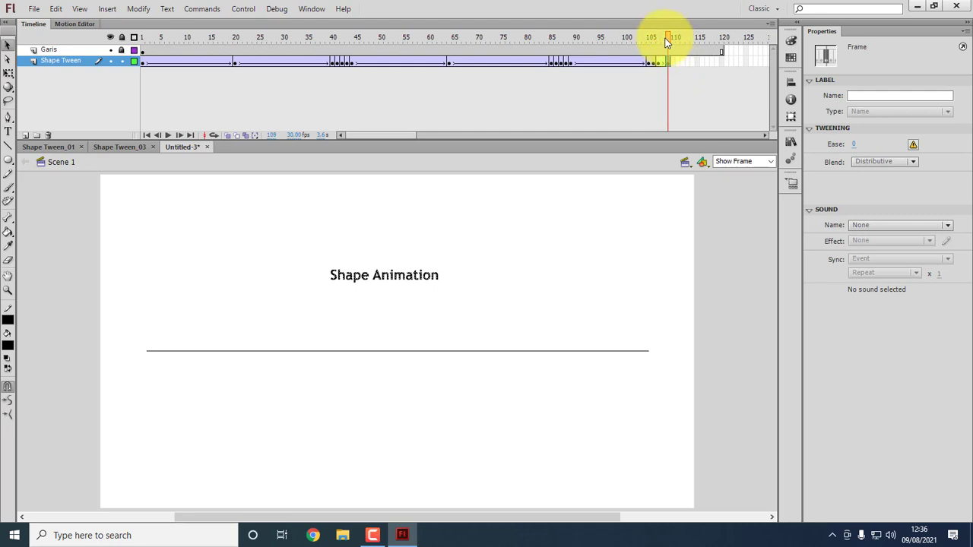
{"action": "mouse_move", "coordinate": [665, 42]}
{"action": "left_mouse_down"}
{"action": "mouse_move", "coordinate": [647, 43]}
{"action": "mouse_move", "coordinate": [670, 48]}
{"action": "left_mouse_up"}
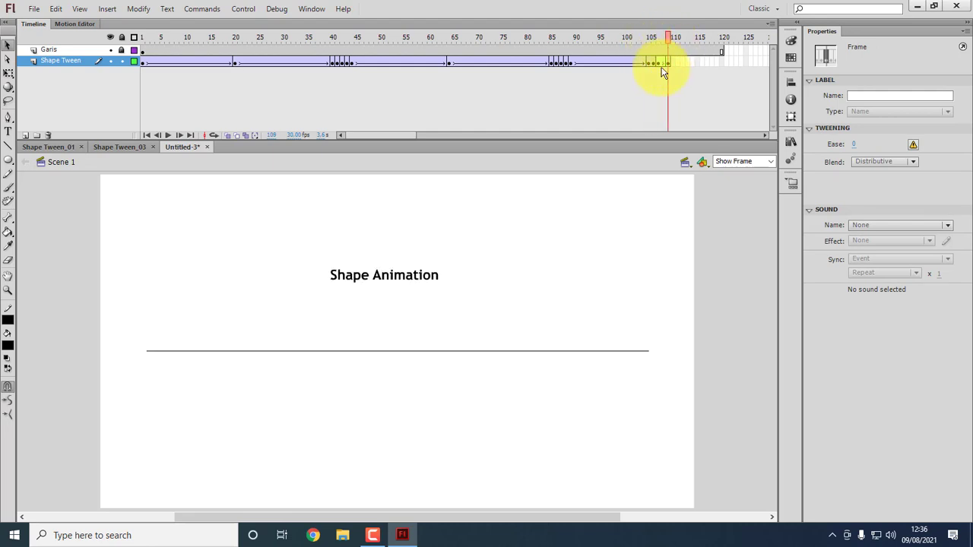
{"action": "left_click", "coordinate": [538, 307]}
{"action": "left_click", "coordinate": [661, 61]}
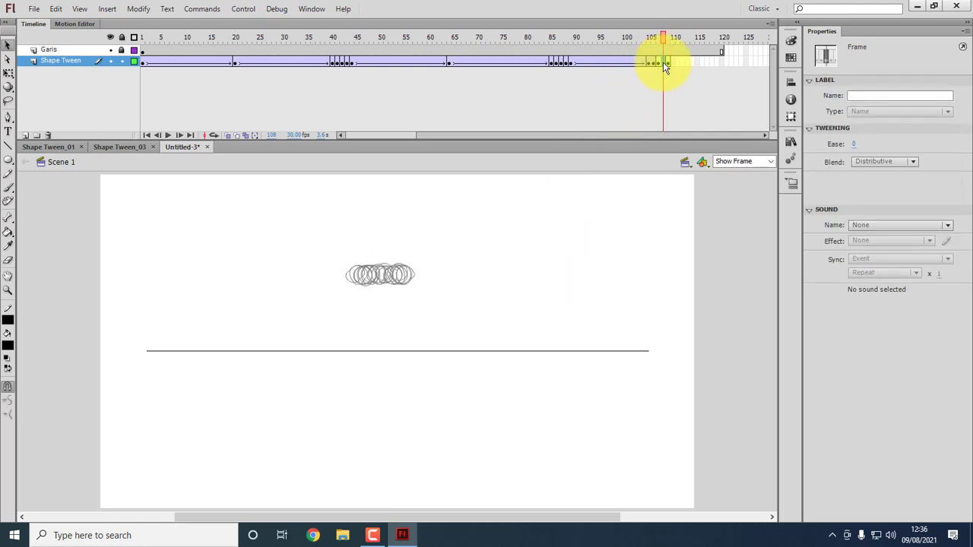
{"action": "mouse_move", "coordinate": [664, 42]}
{"action": "left_mouse_down"}
{"action": "mouse_move", "coordinate": [655, 38]}
{"action": "mouse_move", "coordinate": [672, 39]}
{"action": "left_mouse_up"}
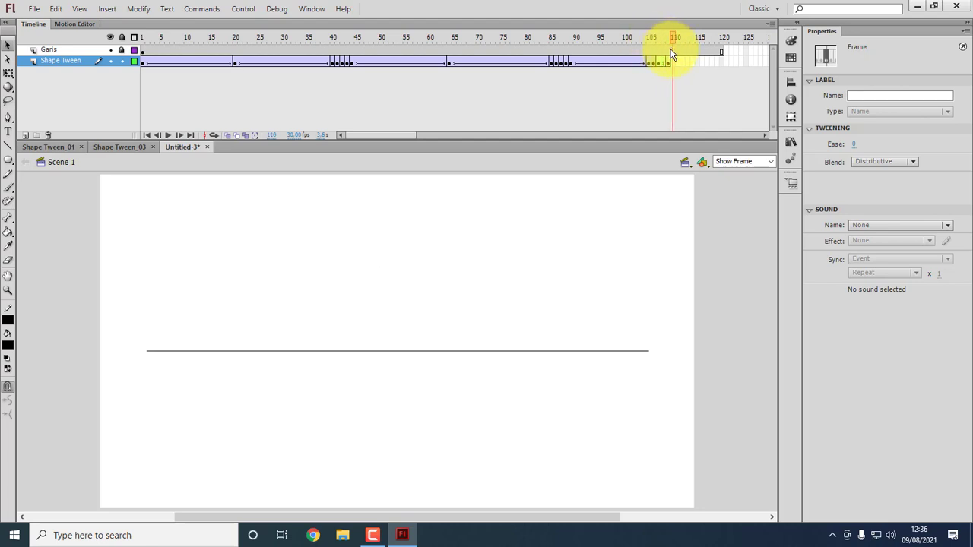
{"action": "left_click", "coordinate": [668, 63]}
{"action": "left_click", "coordinate": [575, 254]}
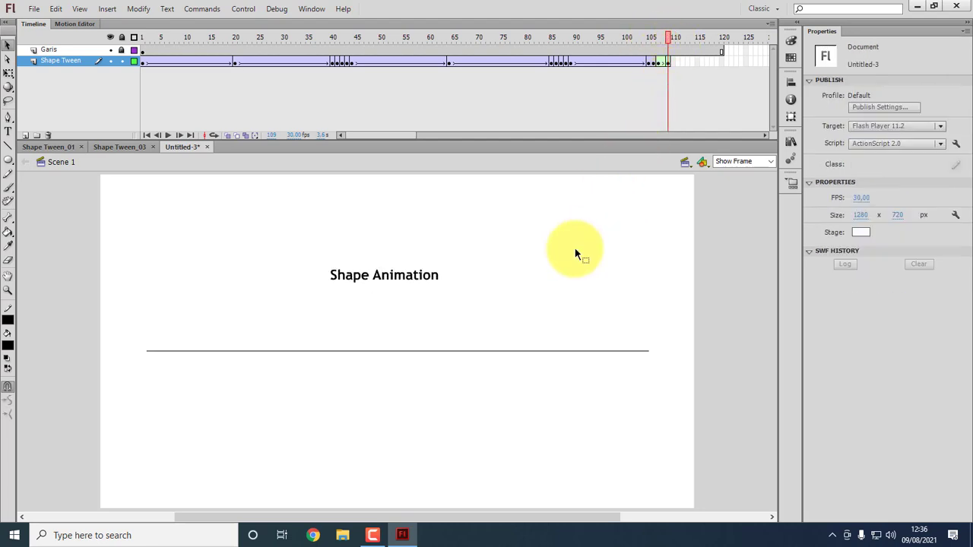
Unlock the Garis layer and delete it.
{"action": "left_click", "coordinate": [80, 50]}
{"action": "left_click", "coordinate": [120, 51]}
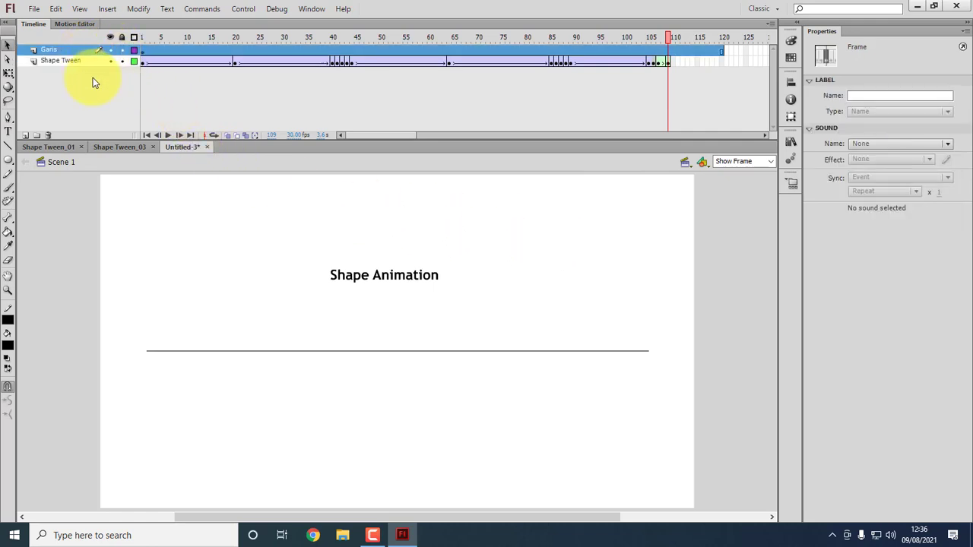
{"action": "left_click", "coordinate": [49, 136]}
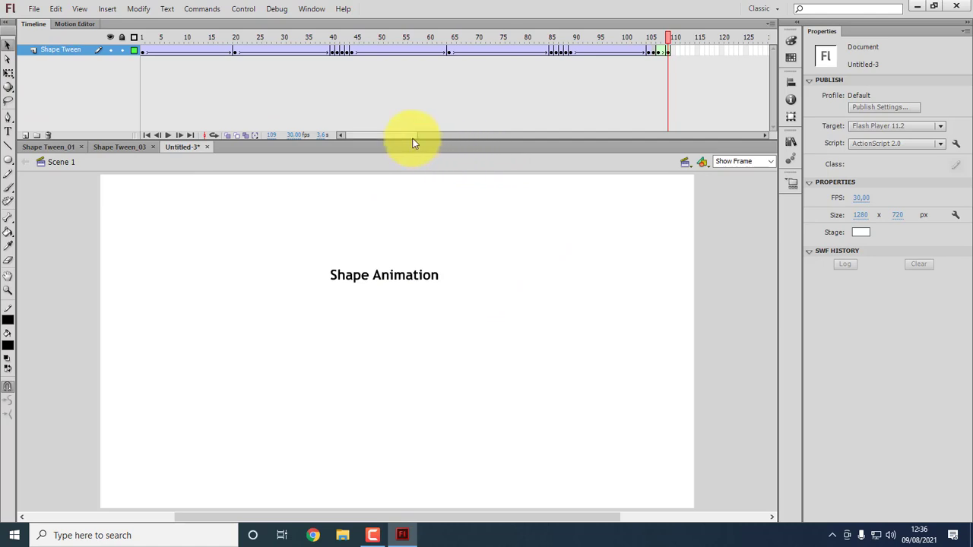
Insert a keyframe at frame 180 on the Shape Tween layer and remove the tween between frames 109 and 180.
{"action": "left_click_drag", "start_coordinate": [414, 137], "coordinate": [463, 146]}
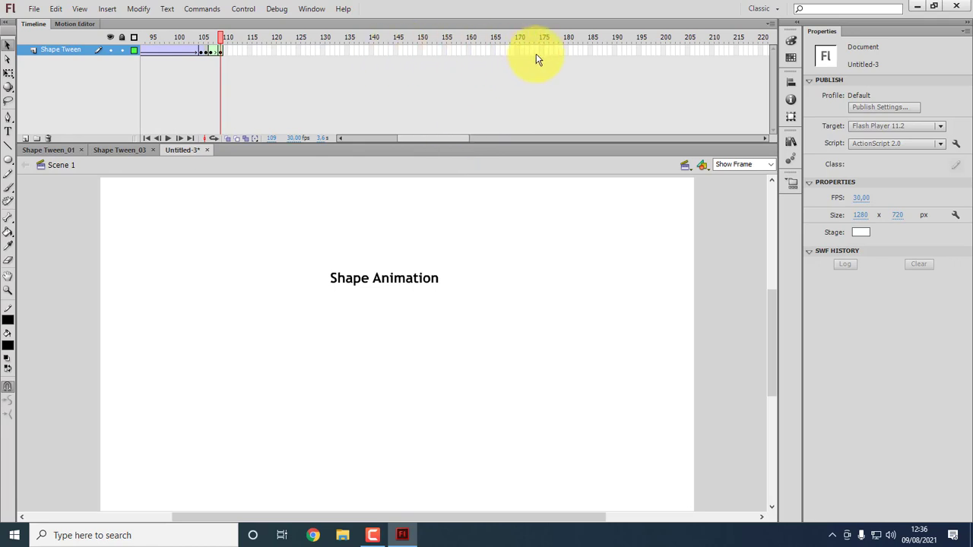
{"action": "right_click", "coordinate": [565, 51]}
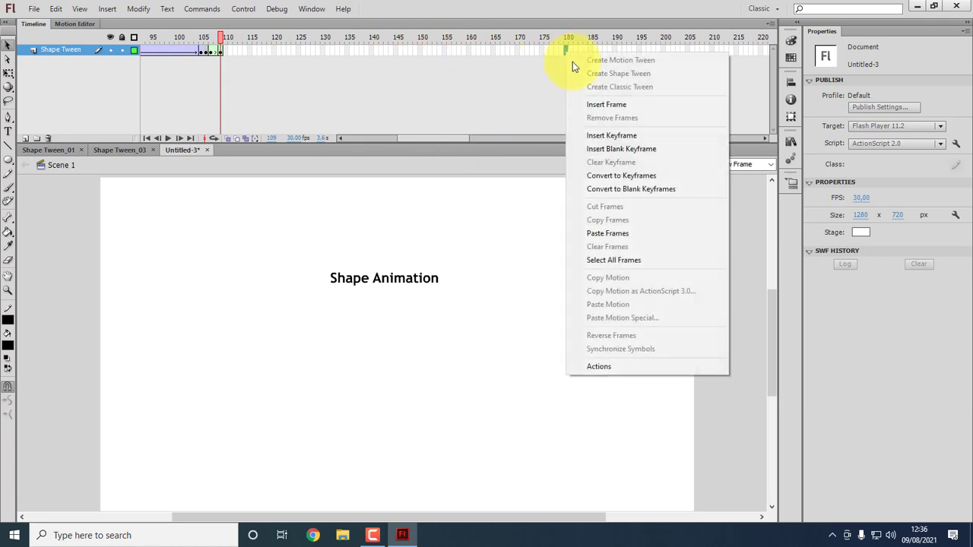
{"action": "left_click", "coordinate": [623, 133]}
{"action": "left_click", "coordinate": [569, 259]}
{"action": "left_click_drag", "start_coordinate": [569, 39], "coordinate": [469, 67]}
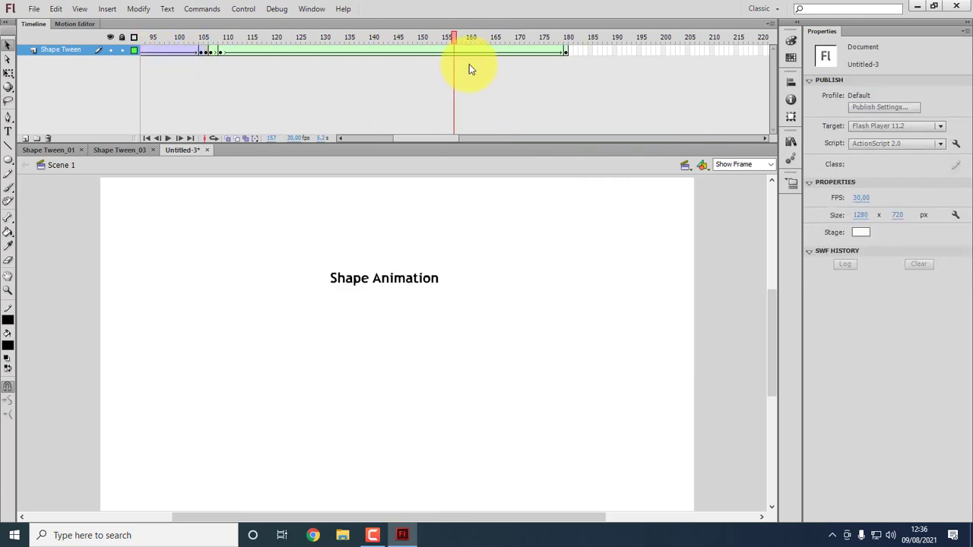
{"action": "right_click", "coordinate": [225, 51]}
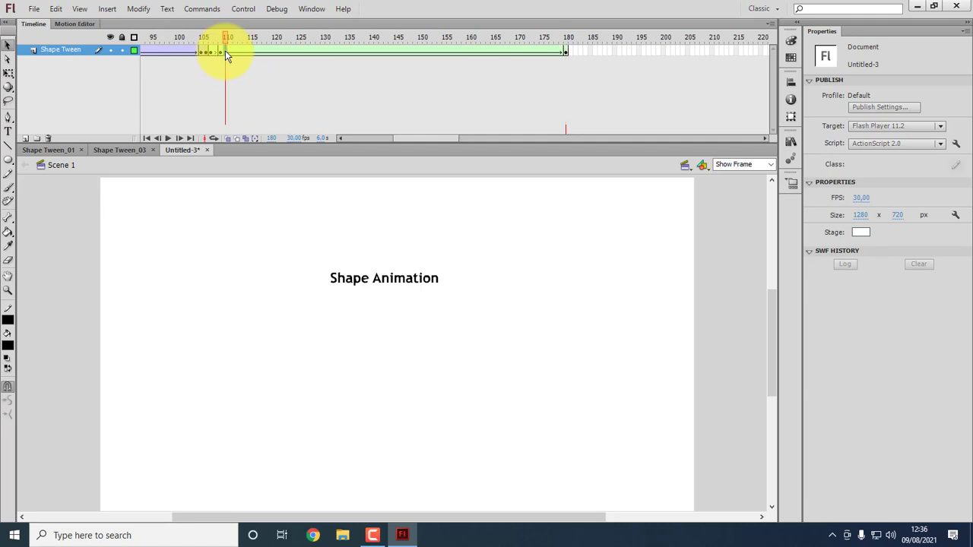
{"action": "left_click", "coordinate": [273, 60]}
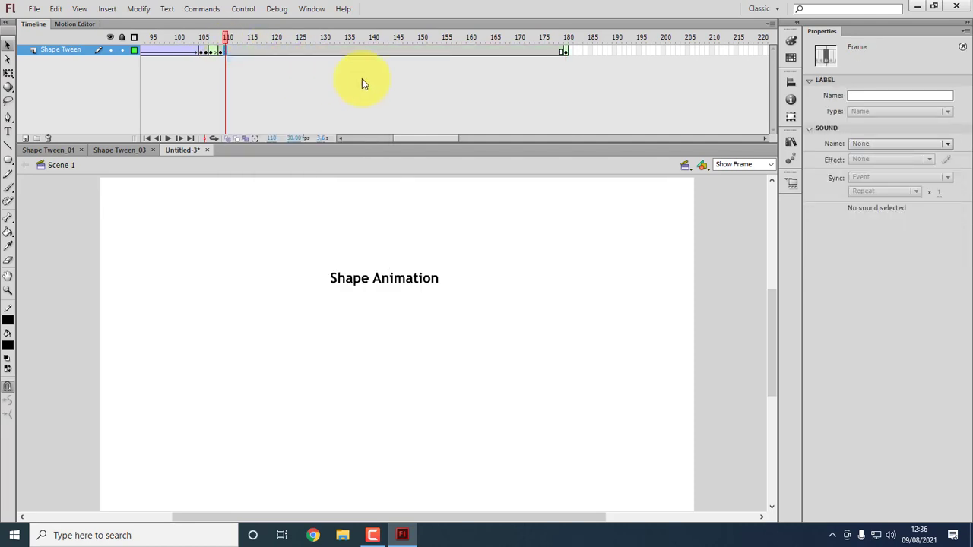
Remove the tween from the keyframe at frame 180 on the Shape Tween layer.
{"action": "left_click", "coordinate": [566, 55]}
{"action": "right_click", "coordinate": [567, 53]}
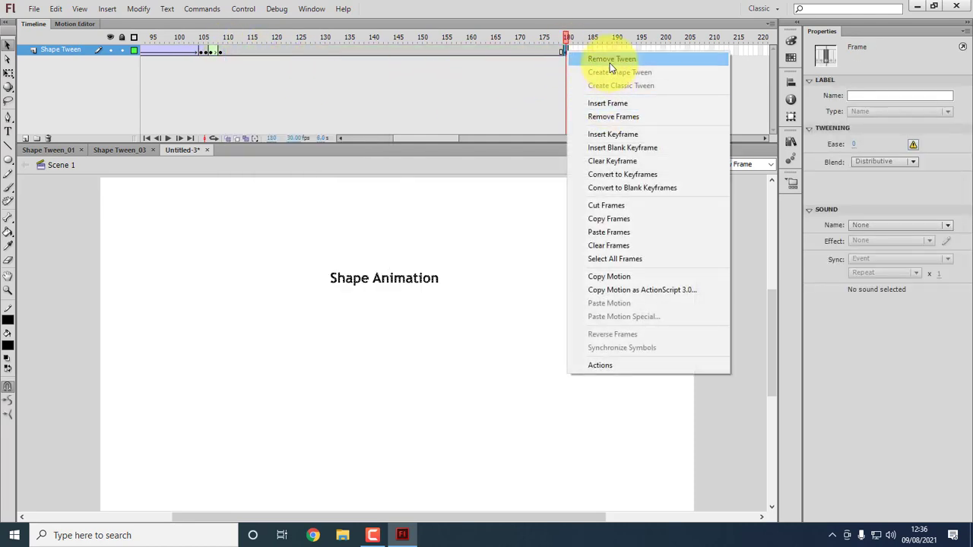
{"action": "left_click", "coordinate": [610, 63]}
{"action": "left_click", "coordinate": [588, 102]}
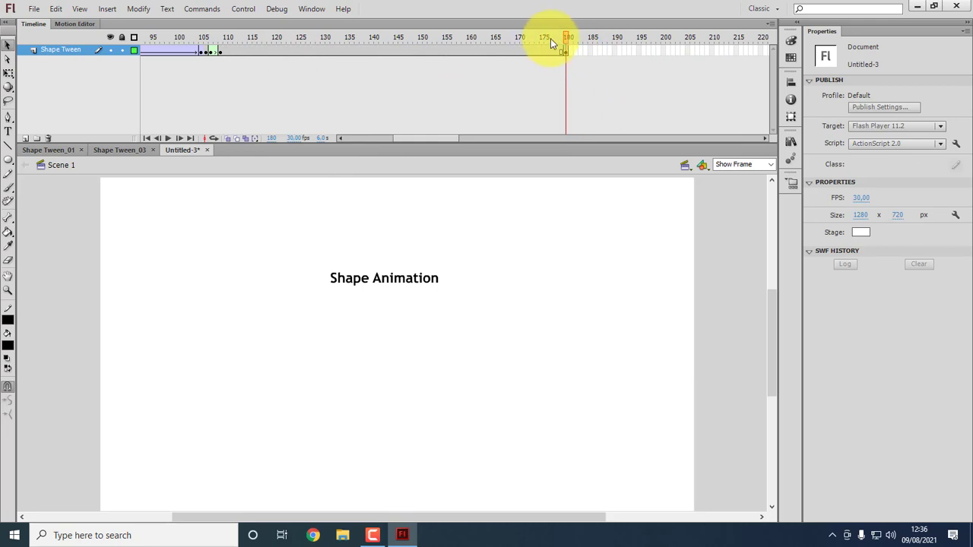
{"action": "left_click", "coordinate": [568, 51]}
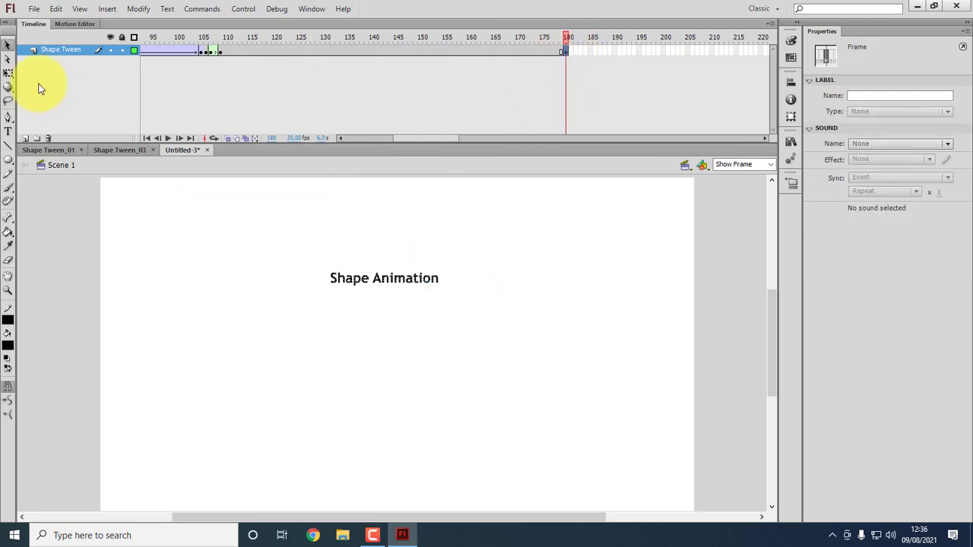
{"action": "left_click", "coordinate": [475, 385]}
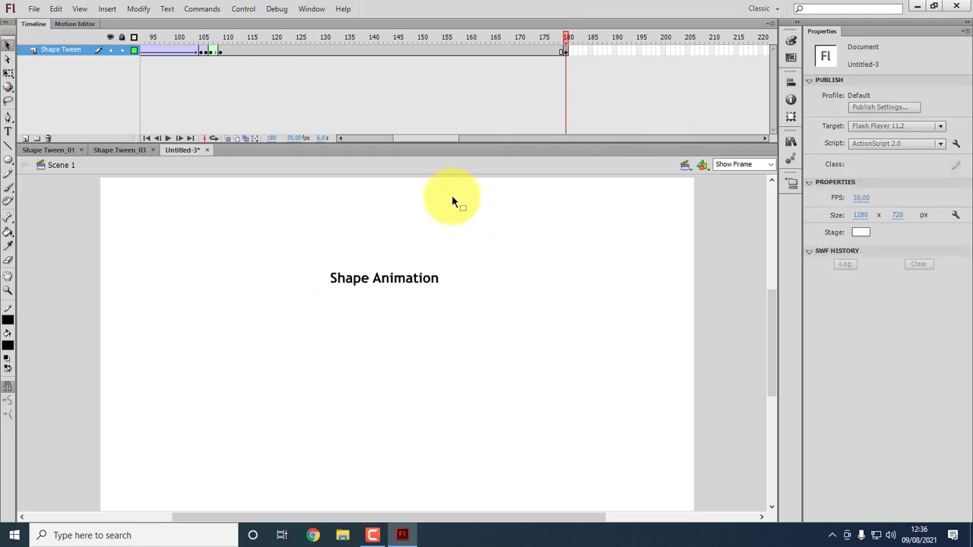
Test the movie and set the stage magnification to Fit in Window.
{"action": "key", "text": "ctrl+Return"}
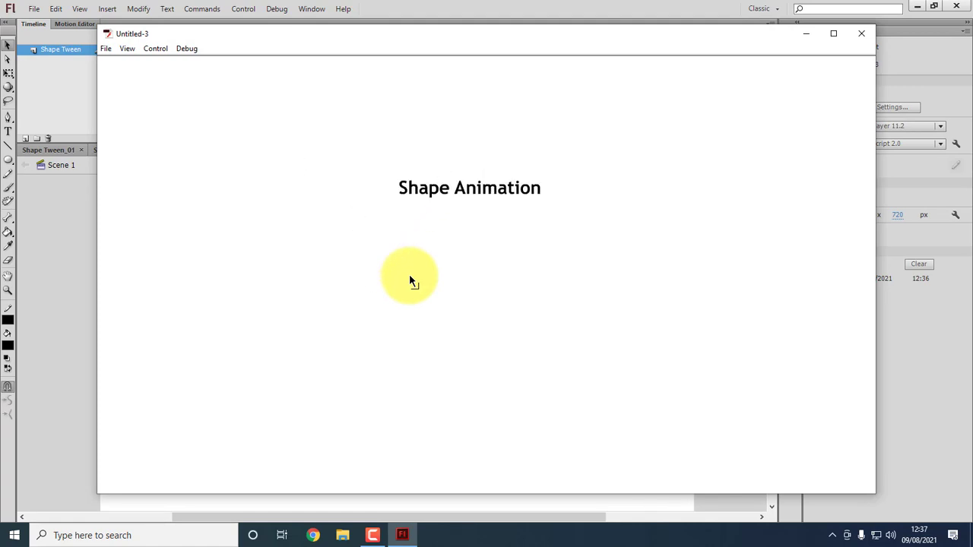
{"action": "left_click", "coordinate": [866, 32]}
{"action": "left_click_drag", "start_coordinate": [443, 141], "coordinate": [395, 140]}
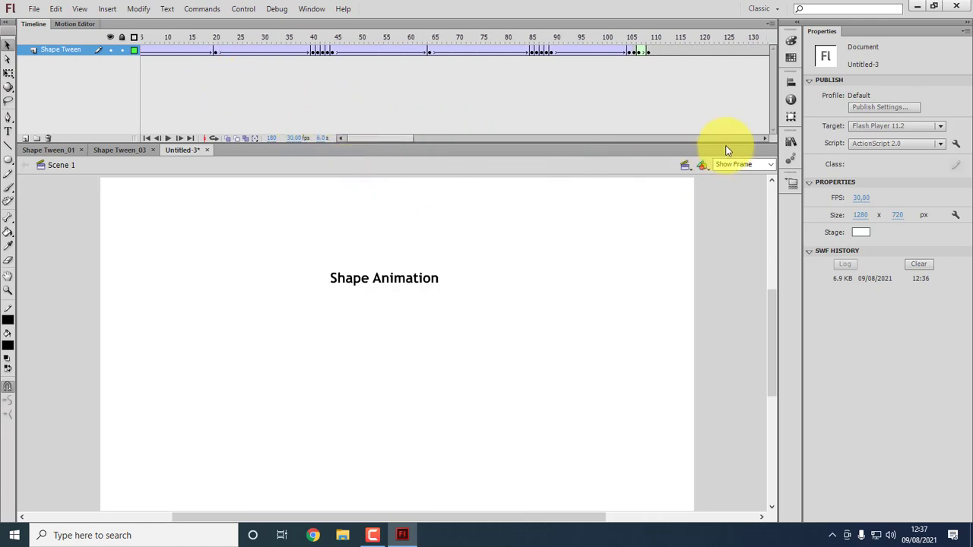
{"action": "left_click", "coordinate": [770, 165]}
{"action": "left_click", "coordinate": [741, 178]}
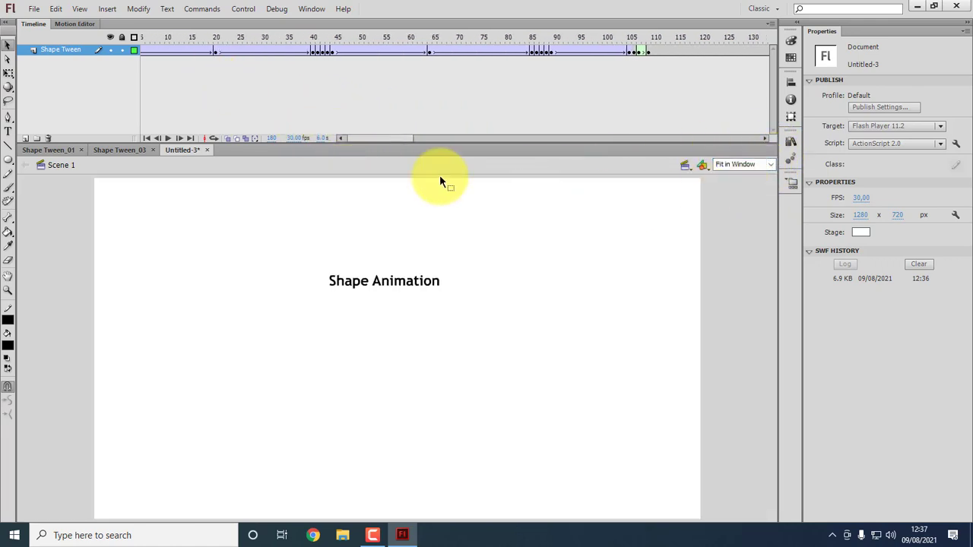
Scrub through the animation up to frame 108 and test the movie again to judge the bounce speed.
{"action": "left_click_drag", "start_coordinate": [162, 38], "coordinate": [664, 26]}
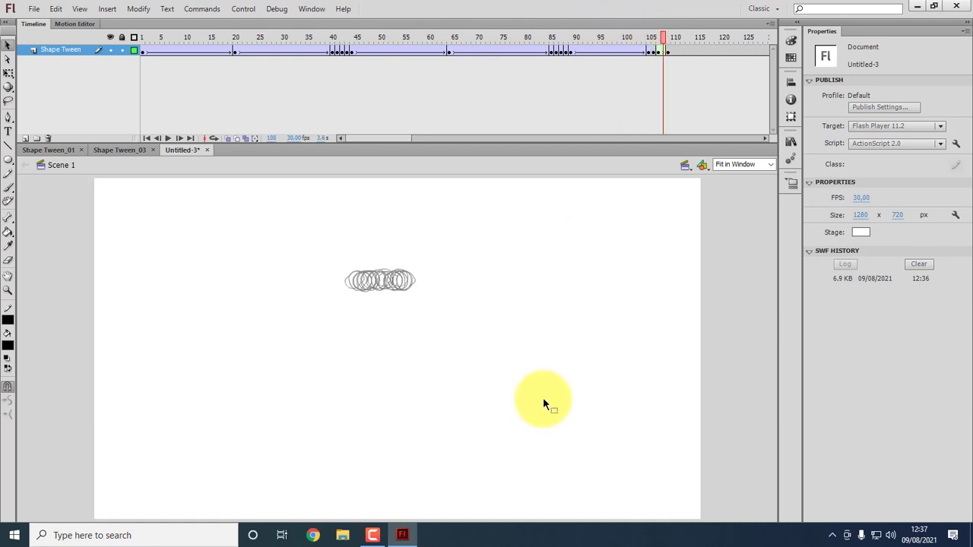
{"action": "key", "text": "ctrl+Return"}
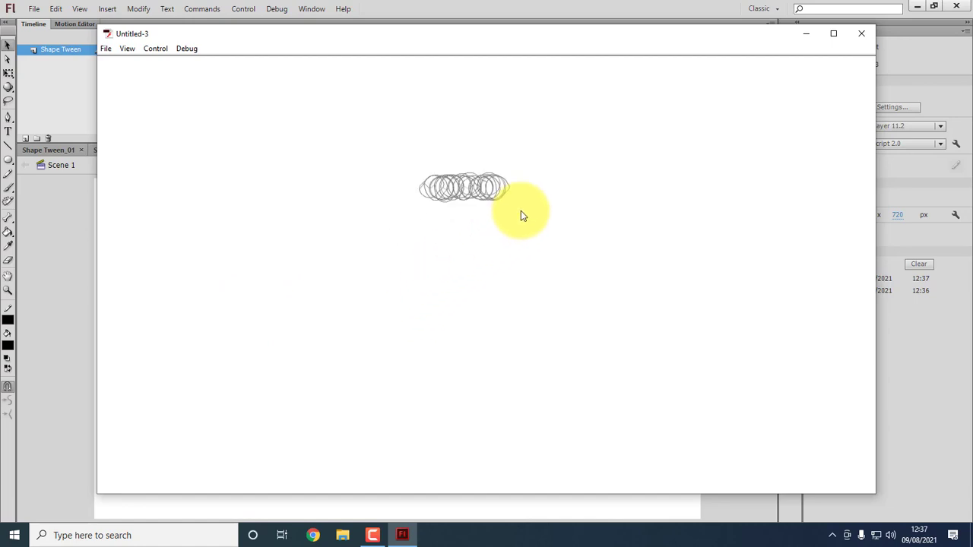
{"action": "left_click", "coordinate": [861, 33]}
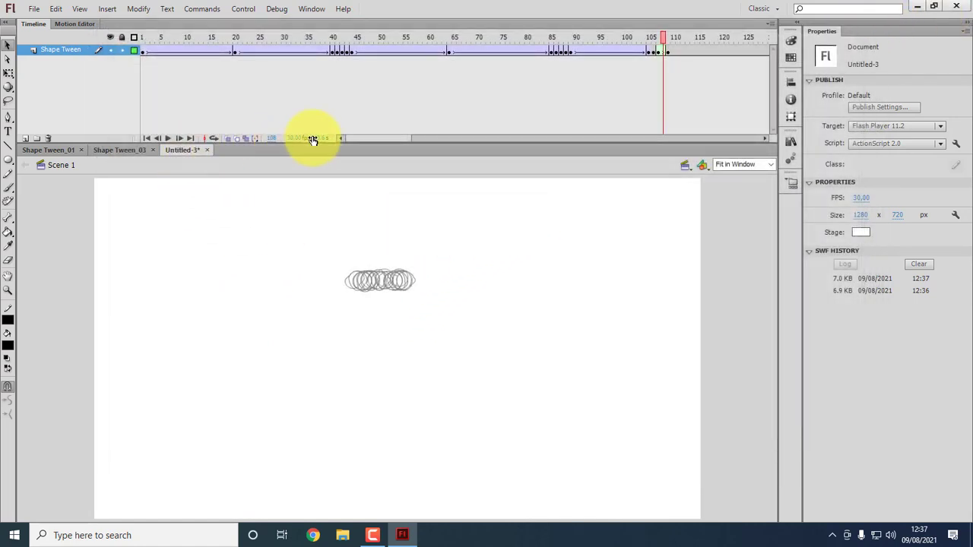
Remove frames 7 to 18 on the Shape Tween layer to shorten the circle's first classic tween.
{"action": "left_click_drag", "start_coordinate": [155, 51], "coordinate": [166, 50]}
{"action": "left_click", "coordinate": [175, 53]}
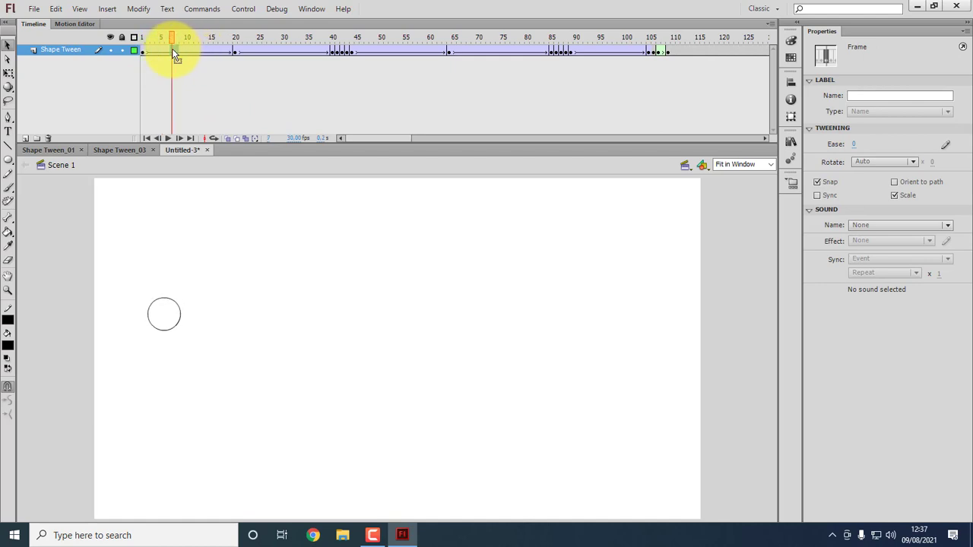
{"action": "left_click", "coordinate": [222, 50]}
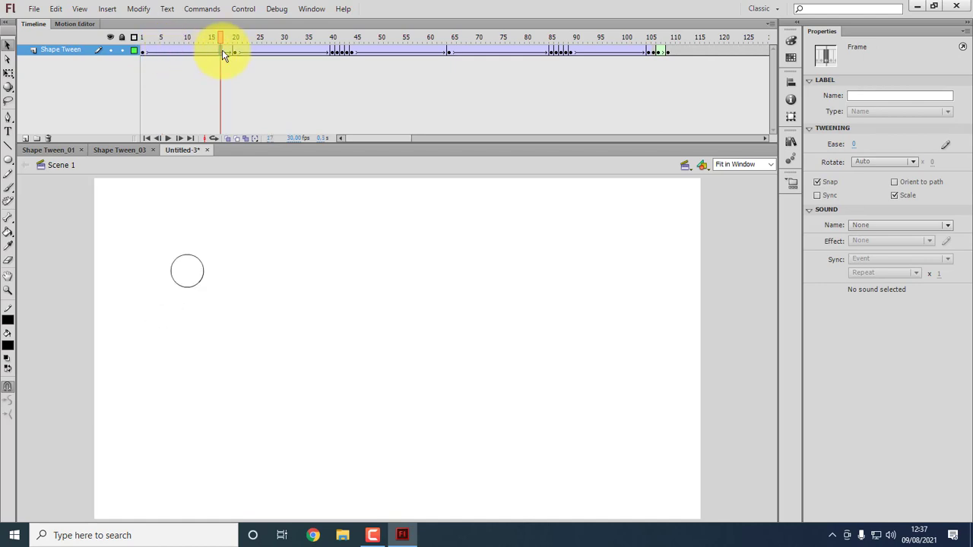
{"action": "left_click", "coordinate": [225, 50]}
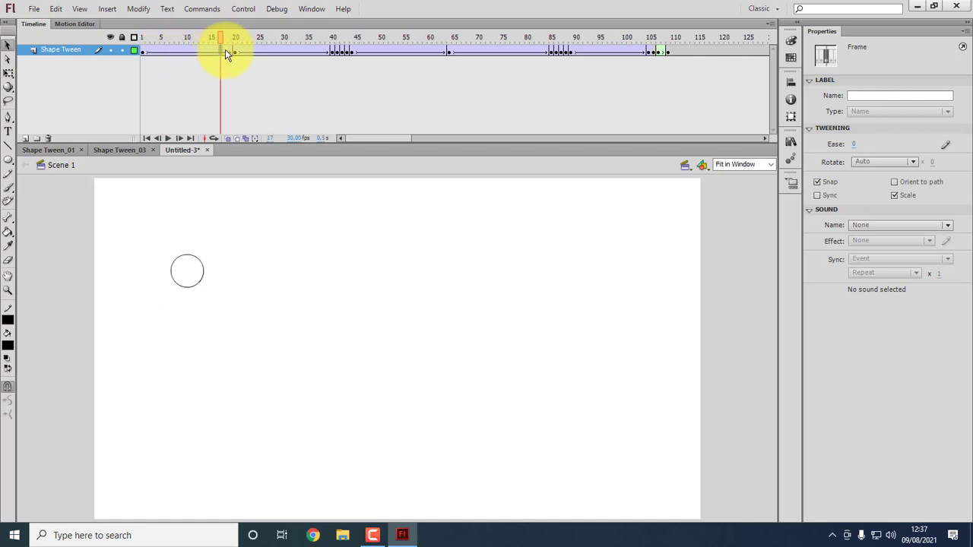
{"action": "left_click", "coordinate": [173, 50]}
{"action": "right_click", "coordinate": [173, 50]}
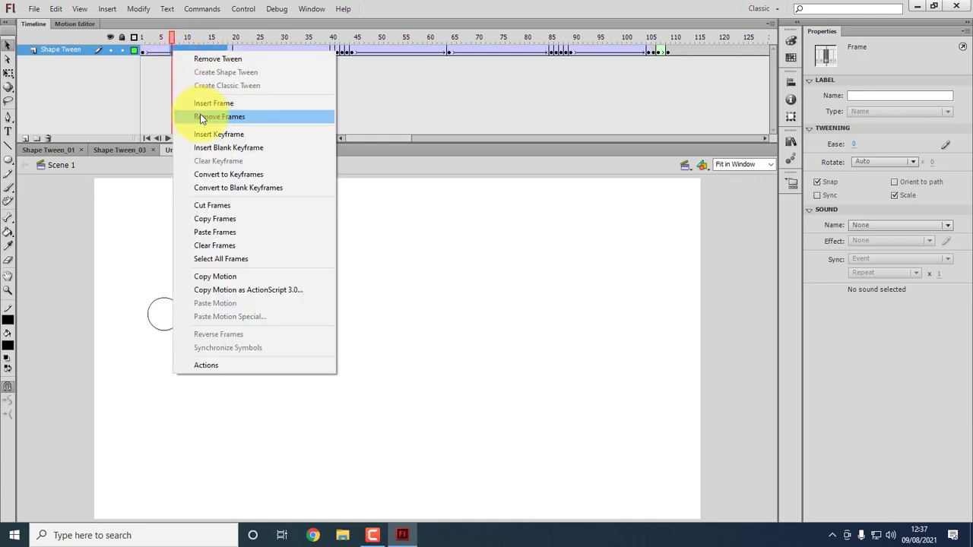
{"action": "left_click", "coordinate": [202, 118]}
{"action": "left_click", "coordinate": [211, 91]}
Remove frames 12 to 22 on the Shape Tween layer to shorten the circle's second tween.
{"action": "left_click_drag", "start_coordinate": [198, 50], "coordinate": [247, 52]}
{"action": "right_click", "coordinate": [247, 55]}
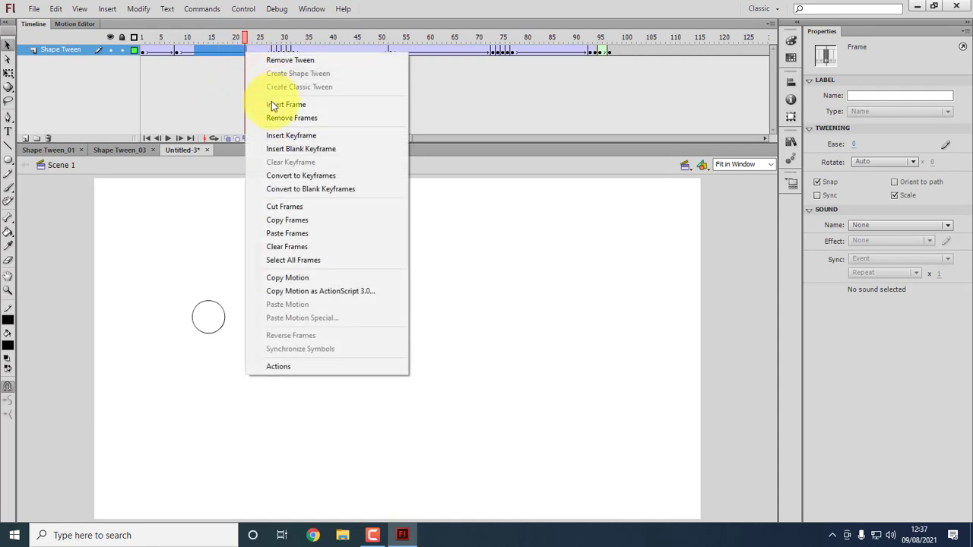
{"action": "left_click", "coordinate": [274, 118]}
{"action": "left_click", "coordinate": [196, 68]}
Remove frames 26 to 35 on the Shape Tween layer to shorten the circle's second upward bounce.
{"action": "left_click_drag", "start_coordinate": [150, 40], "coordinate": [307, 56]}
{"action": "right_click", "coordinate": [307, 55]}
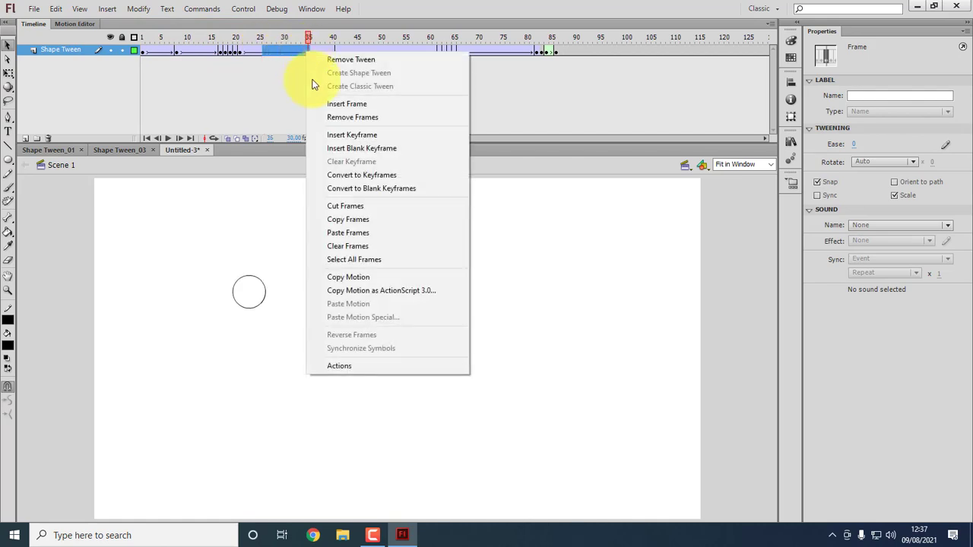
{"action": "left_click", "coordinate": [333, 118]}
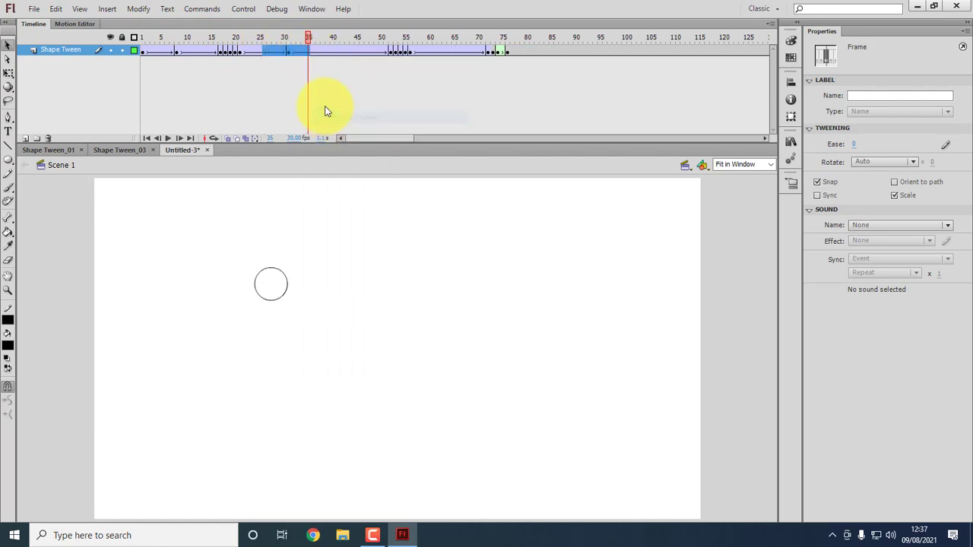
Remove frames 35 to 46 on the Shape Tween layer to shorten the circle's second fall.
{"action": "left_click", "coordinate": [313, 51]}
{"action": "right_click", "coordinate": [369, 51]}
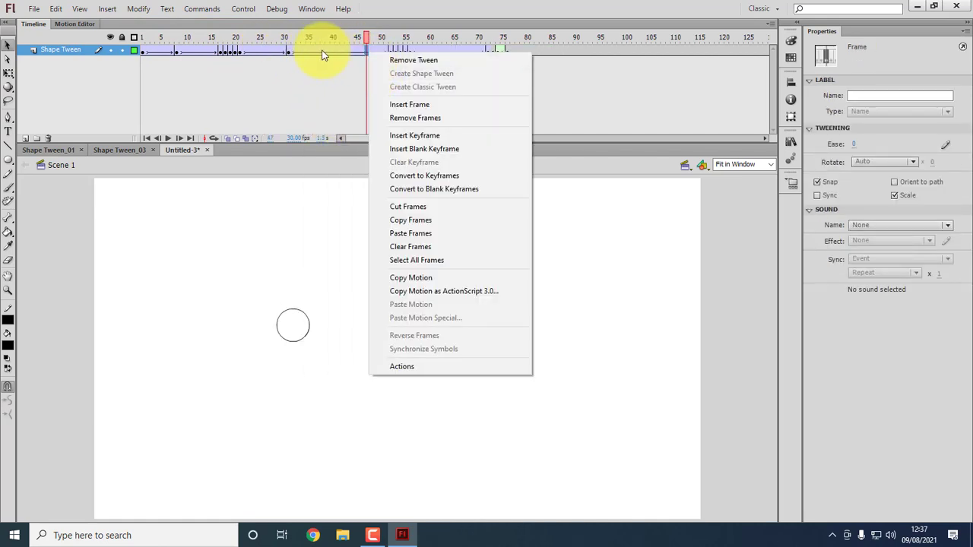
{"action": "left_click", "coordinate": [310, 50]}
{"action": "left_click", "coordinate": [359, 50], "text": "shift"}
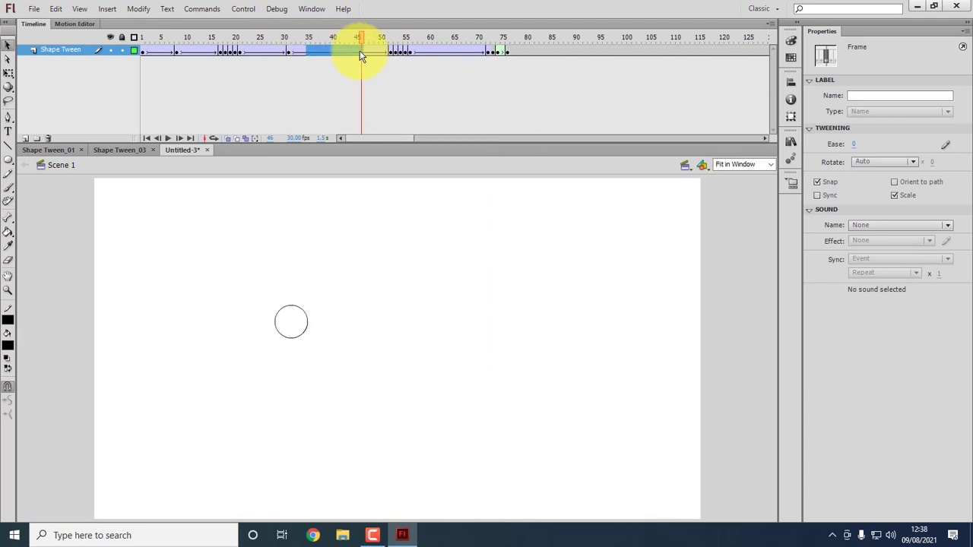
{"action": "right_click", "coordinate": [359, 50]}
{"action": "left_click", "coordinate": [387, 118]}
{"action": "left_click", "coordinate": [387, 113]}
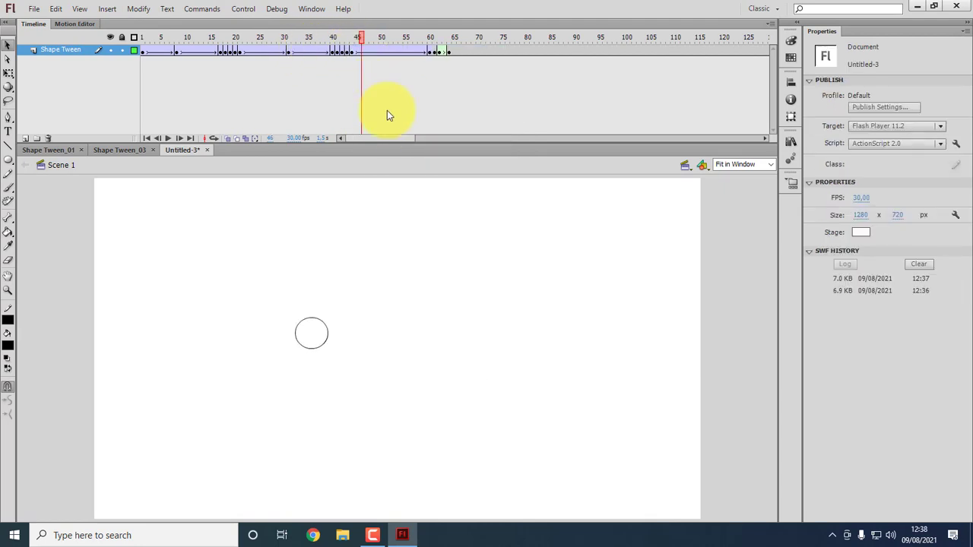
Remove frames 48 to 54 from the last bounce tween before the text morph and play the shortened timeline.
{"action": "left_click", "coordinate": [373, 52]}
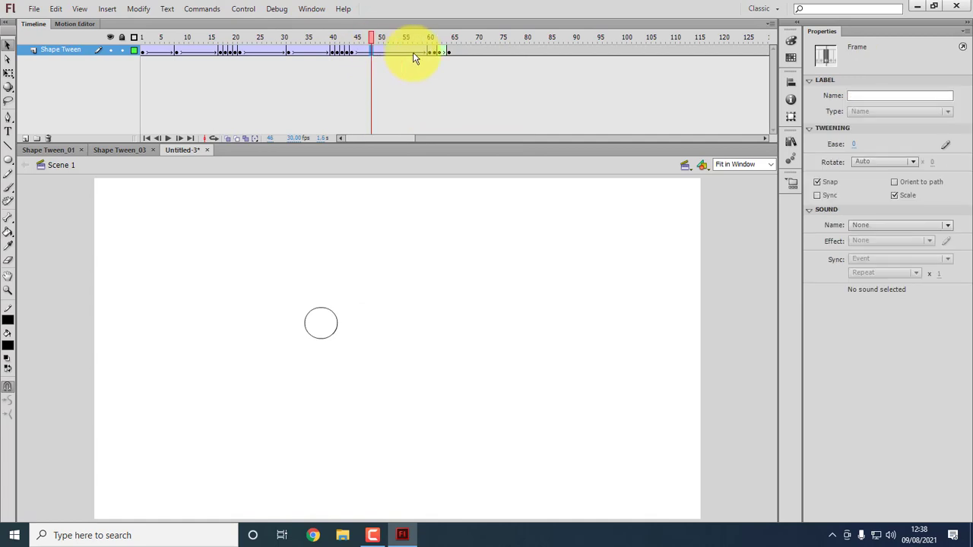
{"action": "right_click", "coordinate": [401, 55]}
{"action": "left_click", "coordinate": [427, 117]}
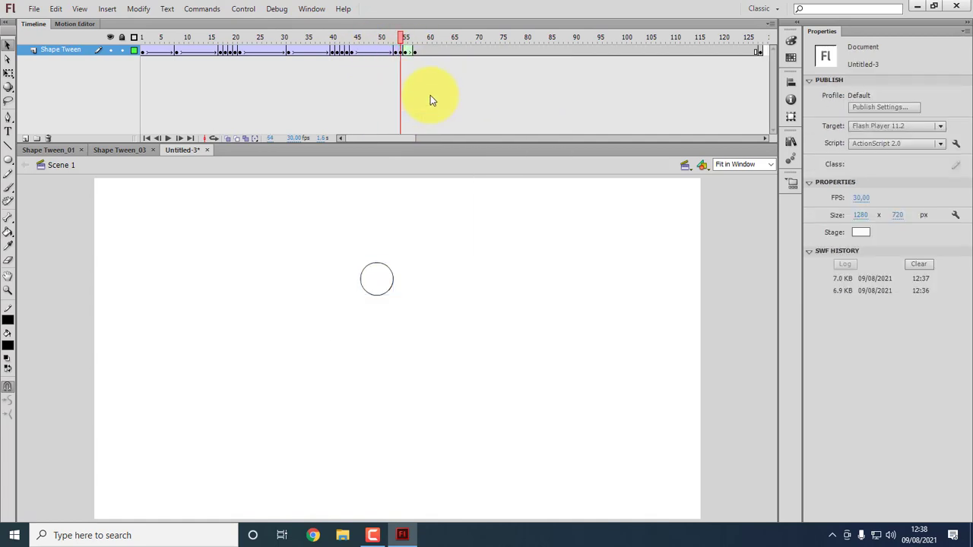
{"action": "key", "text": "Return"}
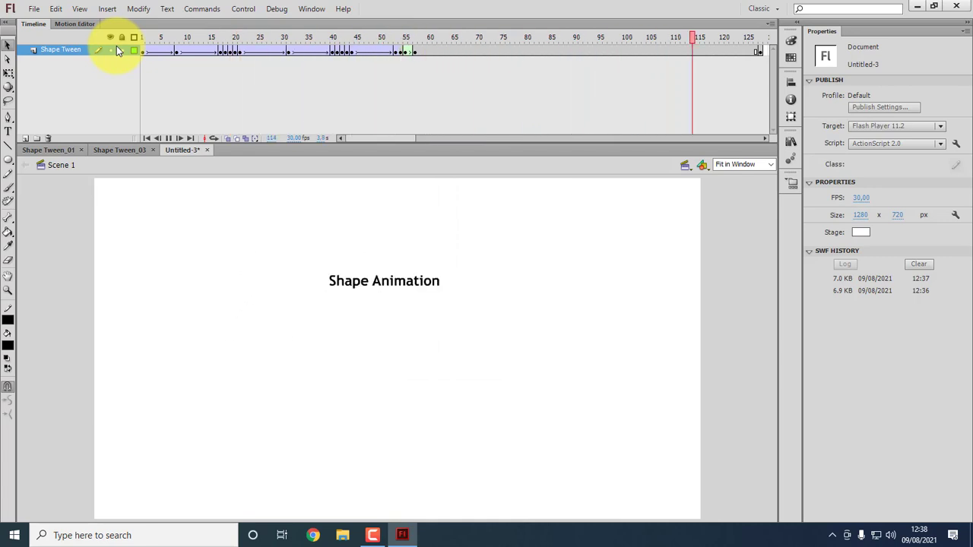
Save the document as Shape Tween_04 in the same folder, in Flash CS6 Document format.
{"action": "key", "text": "ctrl+s"}
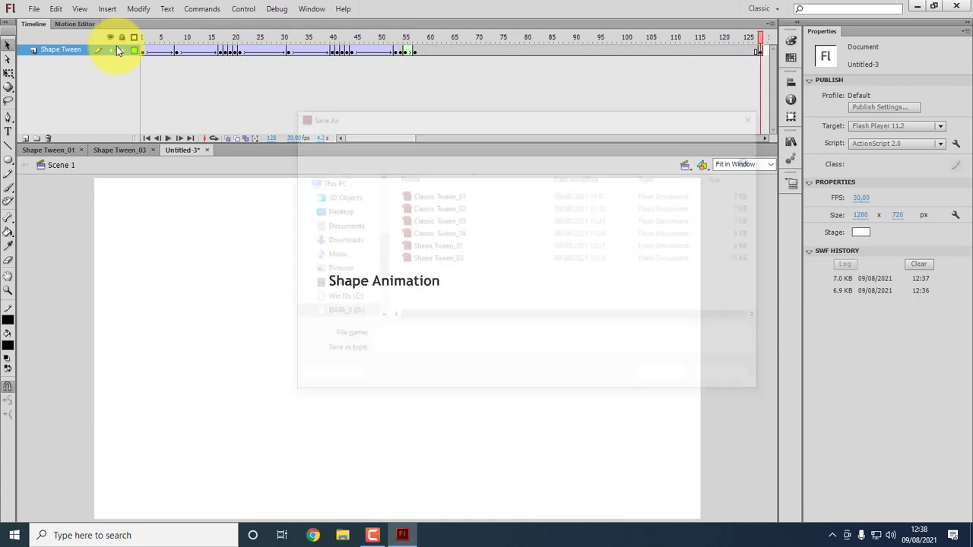
{"action": "left_click", "coordinate": [444, 262]}
{"action": "left_click", "coordinate": [451, 335]}
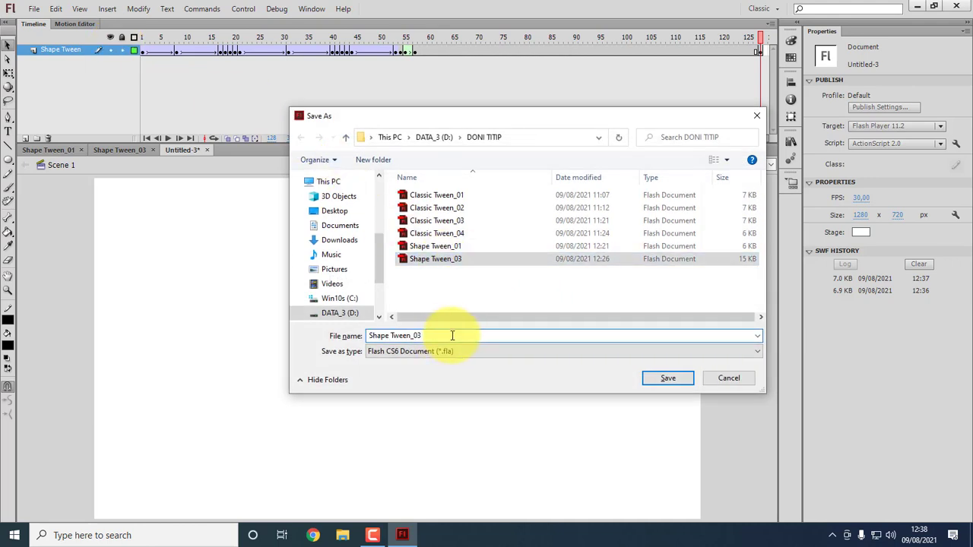
{"action": "key", "text": "BackSpace"}
{"action": "type", "text": "4"}
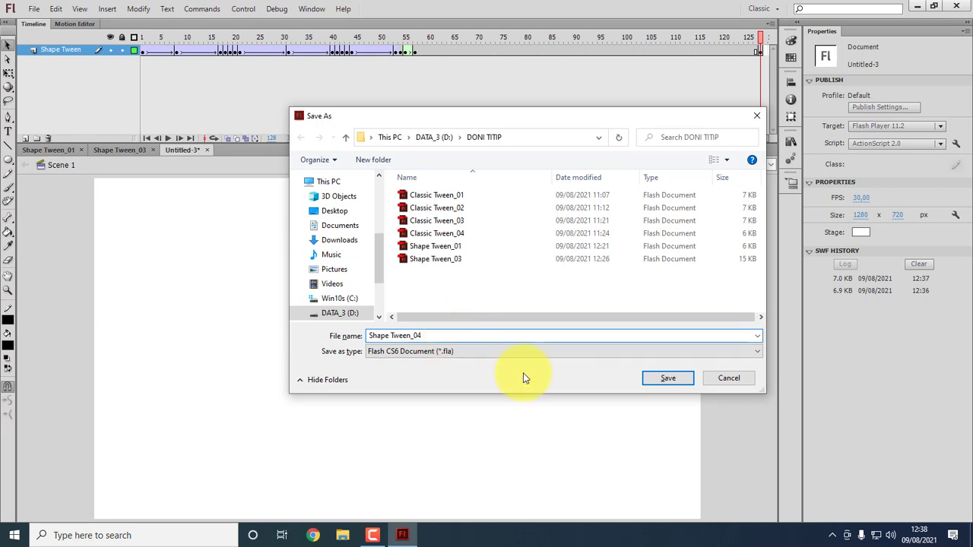
{"action": "left_click", "coordinate": [668, 377]}
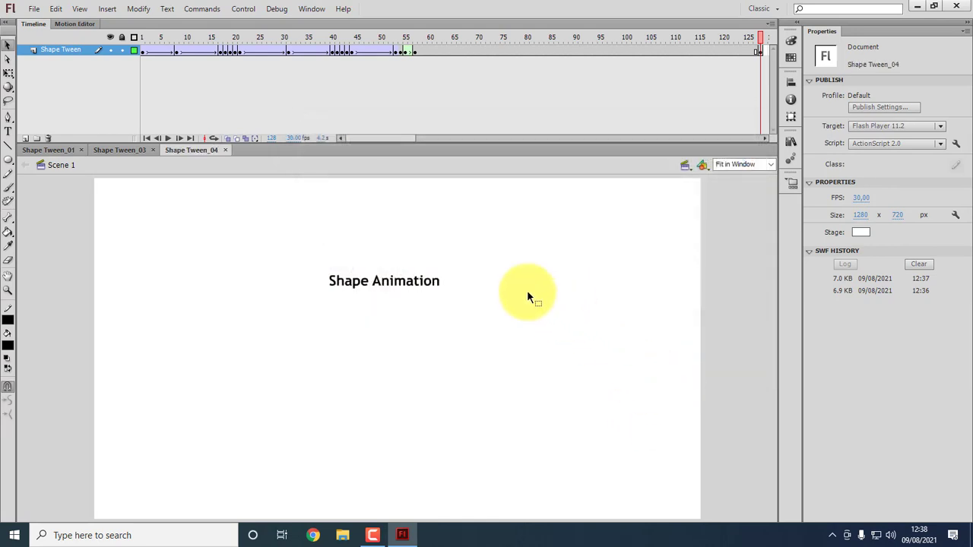
Test the saved movie and scrub through the bounces and text morph from frame 1 to frame 58.
{"action": "key", "text": "ctrl+Return"}
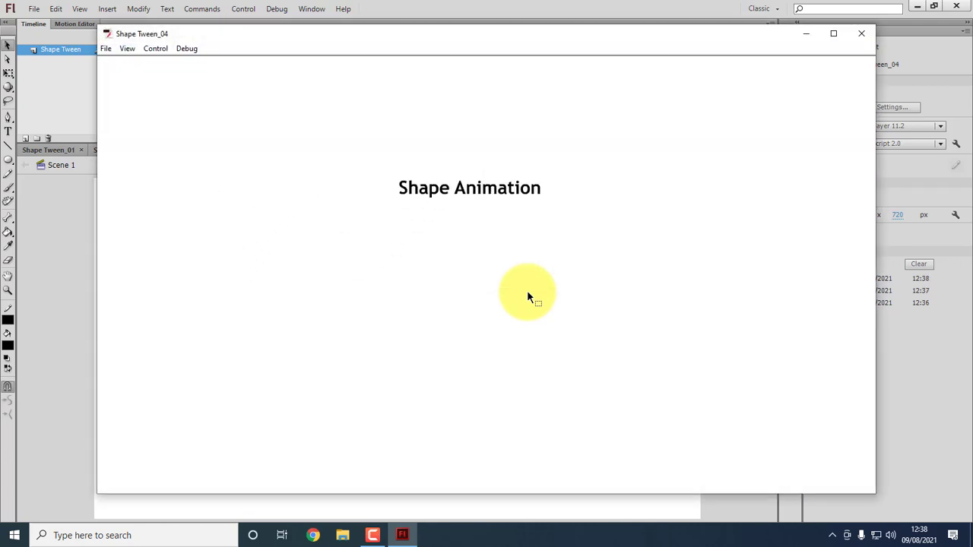
{"action": "left_click", "coordinate": [858, 38]}
{"action": "left_click", "coordinate": [143, 37]}
{"action": "left_click", "coordinate": [162, 38]}
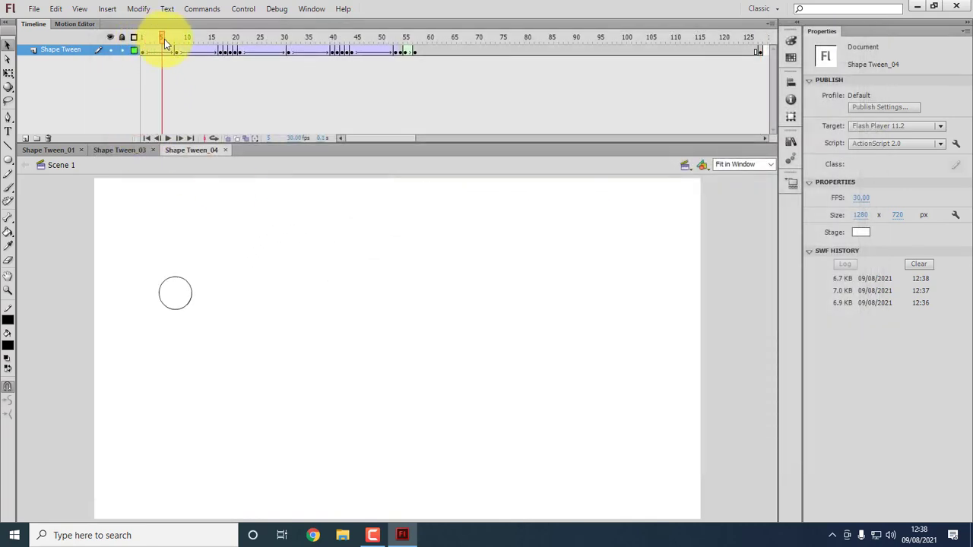
{"action": "left_click_drag", "start_coordinate": [164, 39], "coordinate": [422, 50]}
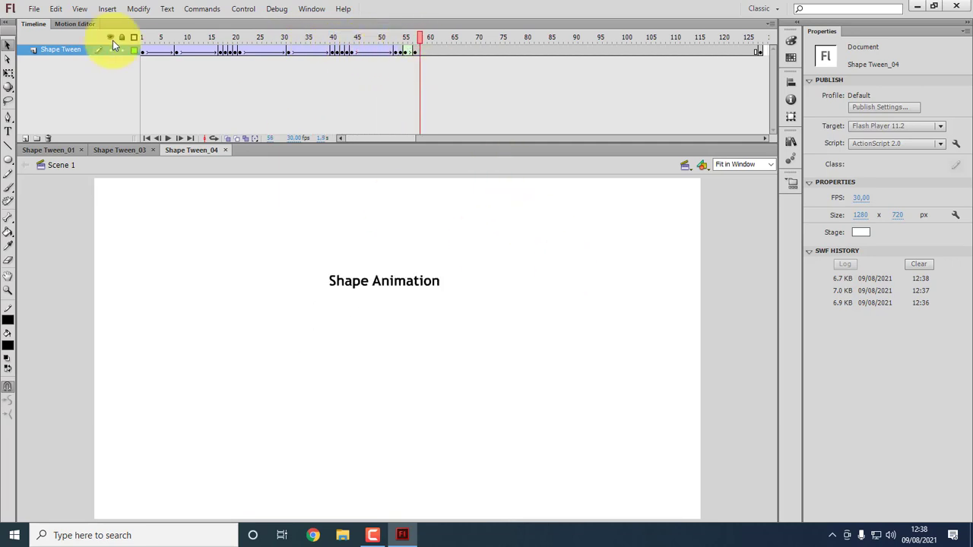
{"action": "left_click", "coordinate": [35, 8]}
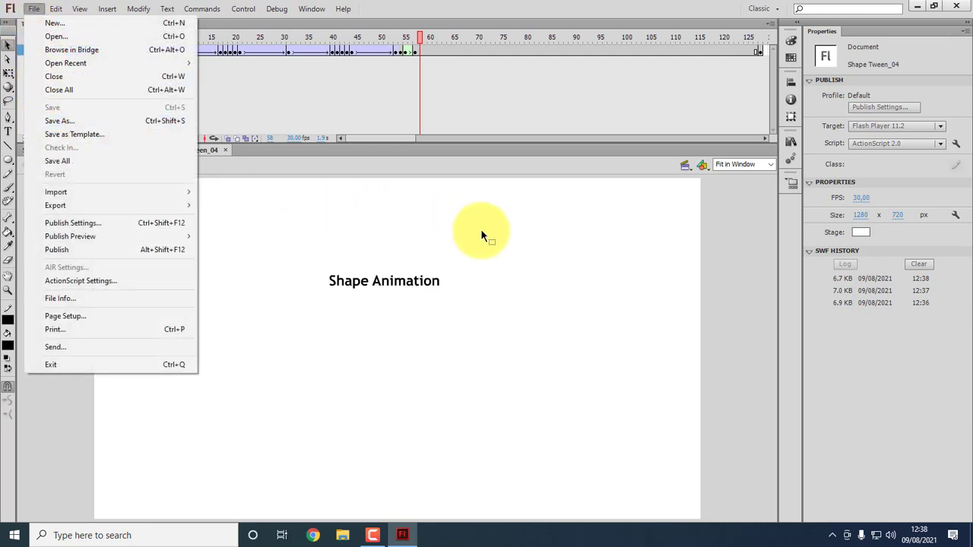
{"action": "left_click", "coordinate": [481, 231]}
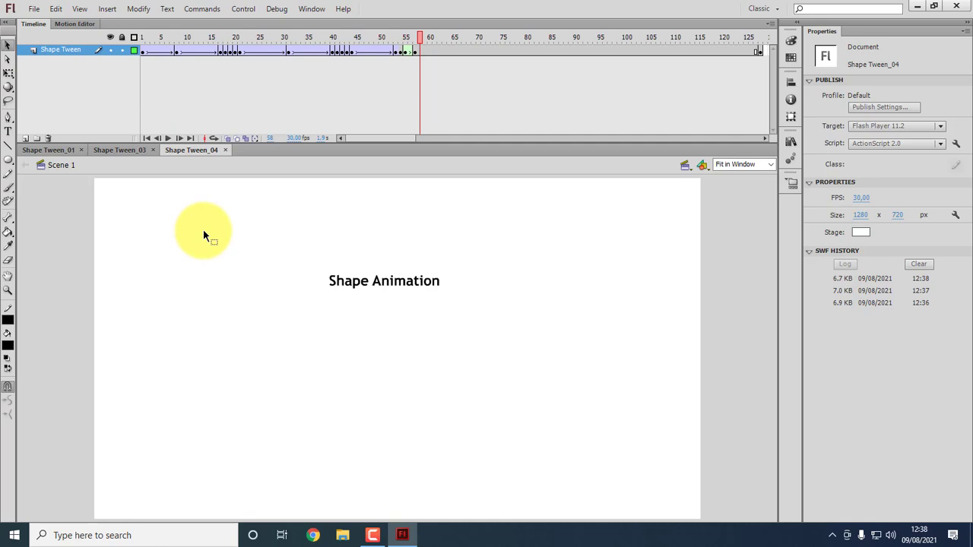
{"action": "left_click", "coordinate": [34, 8]}
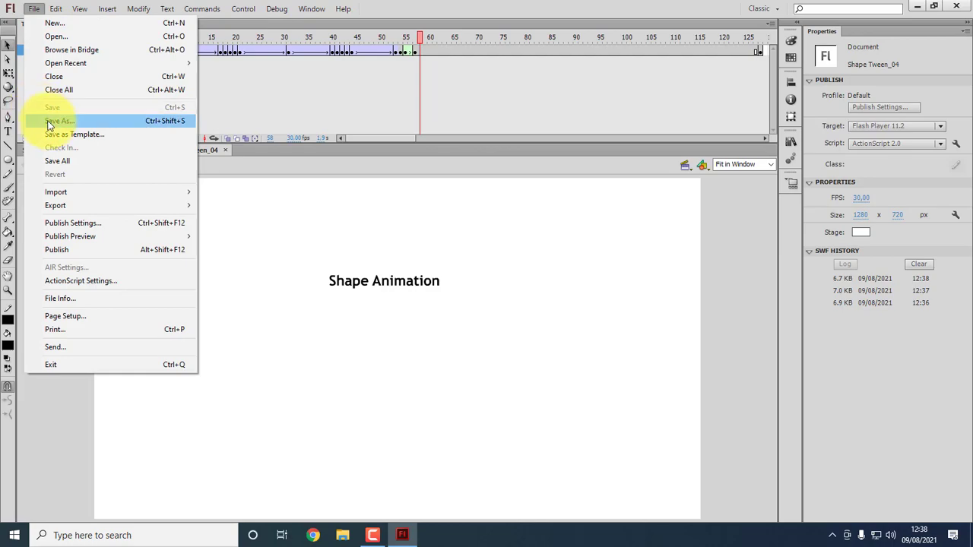
{"action": "left_click", "coordinate": [582, 232]}
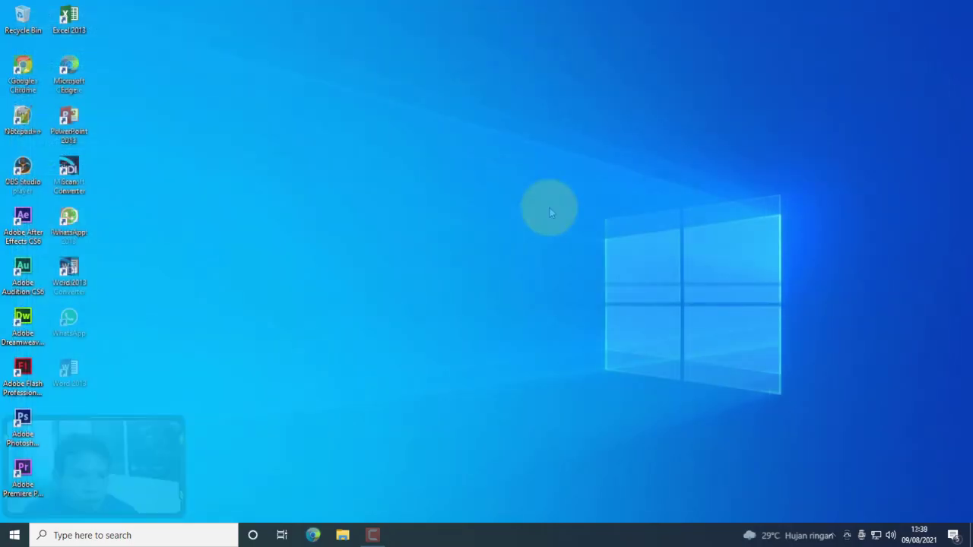